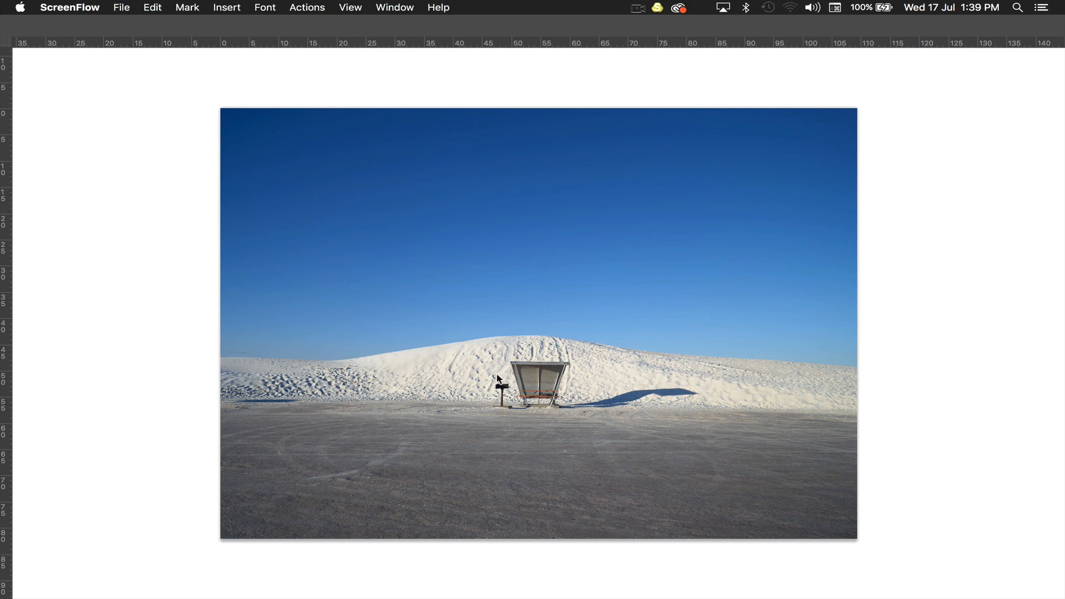
- Undo the deselection to restore the sky selection, and invert it to cover the dunes and ground
click(270, 424)
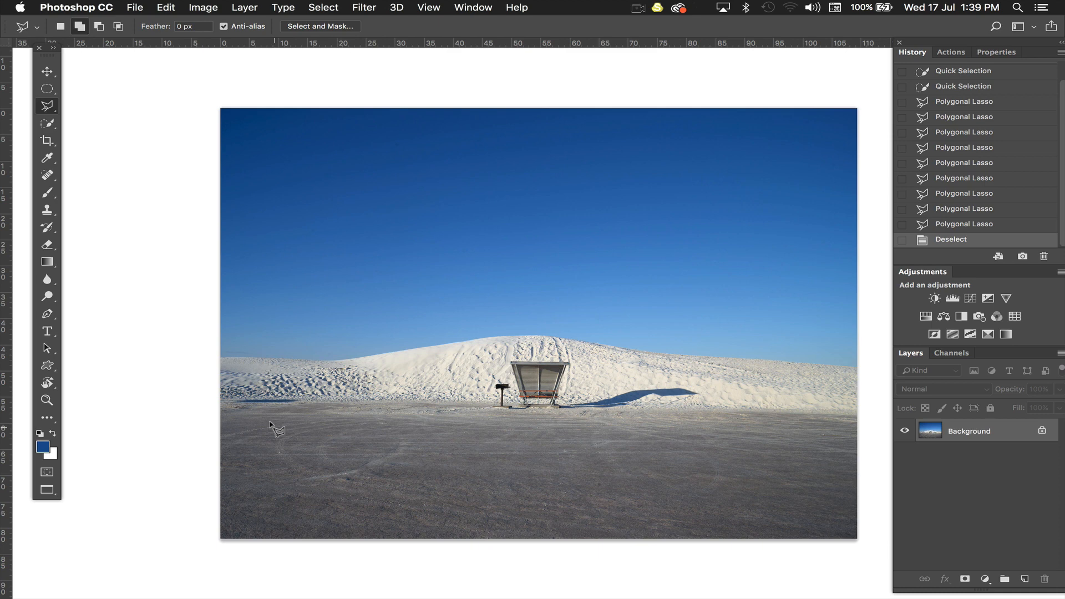
key(super+z)
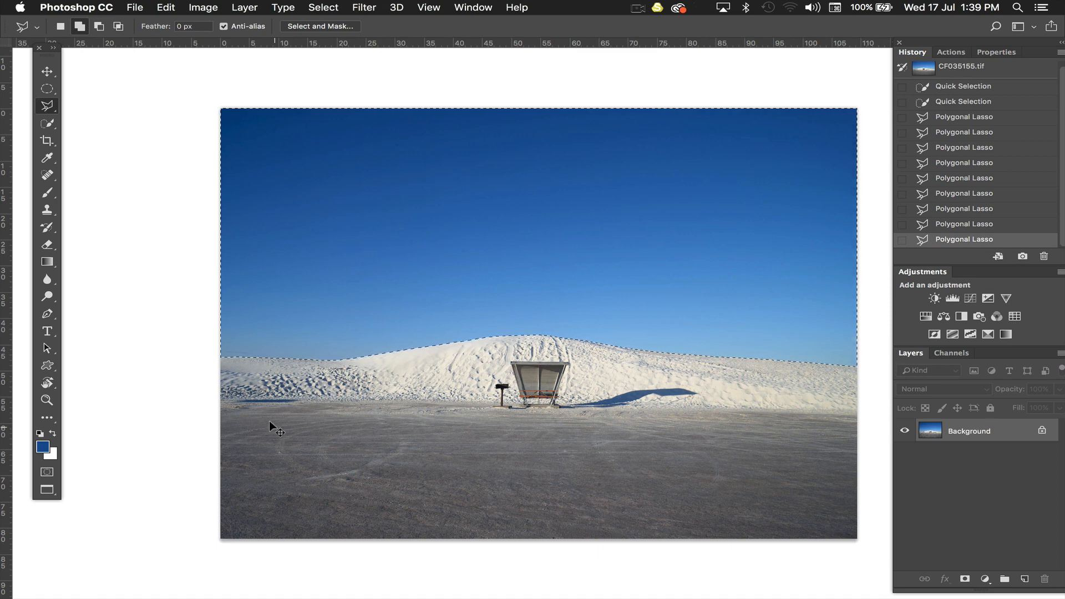
key(super+shift+i)
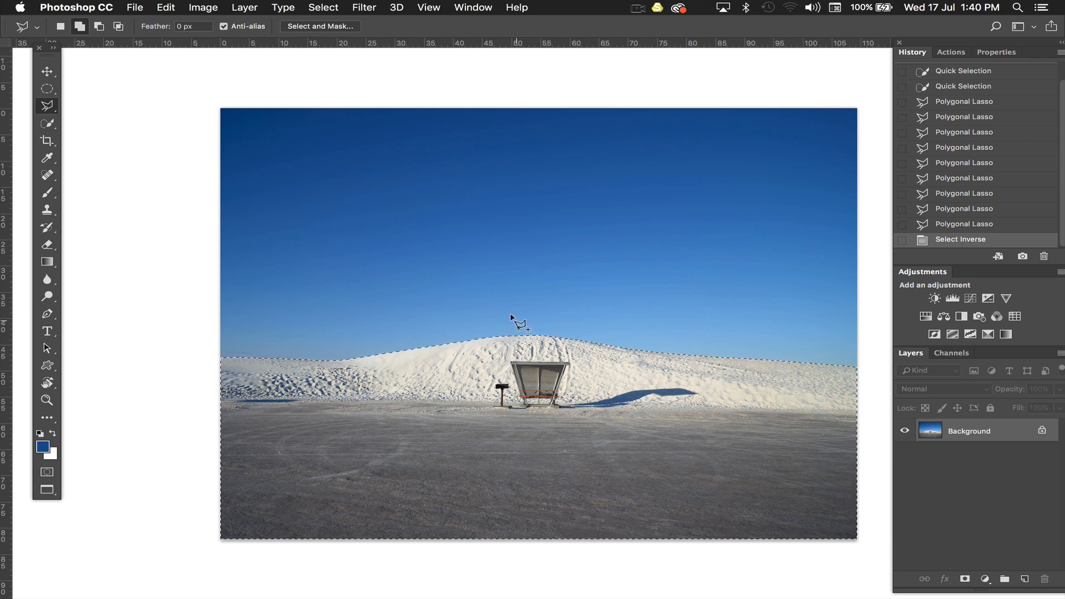
- Refine the selection in Select and Mask with Smooth 2, Feather 1.7 px and Contrast 37%
click(324, 27)
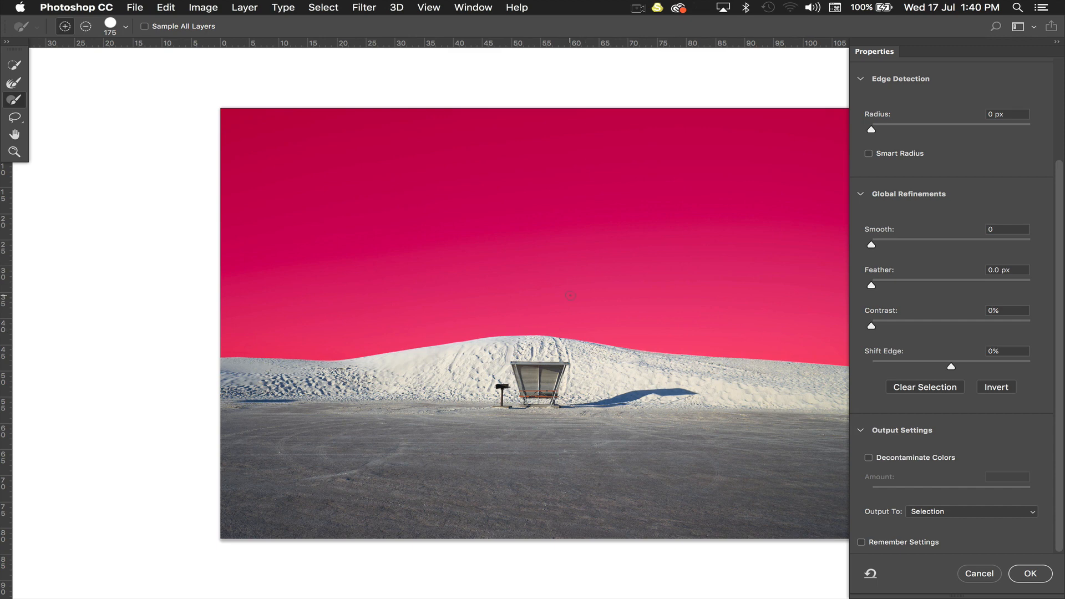
scroll(571, 295, right, 5)
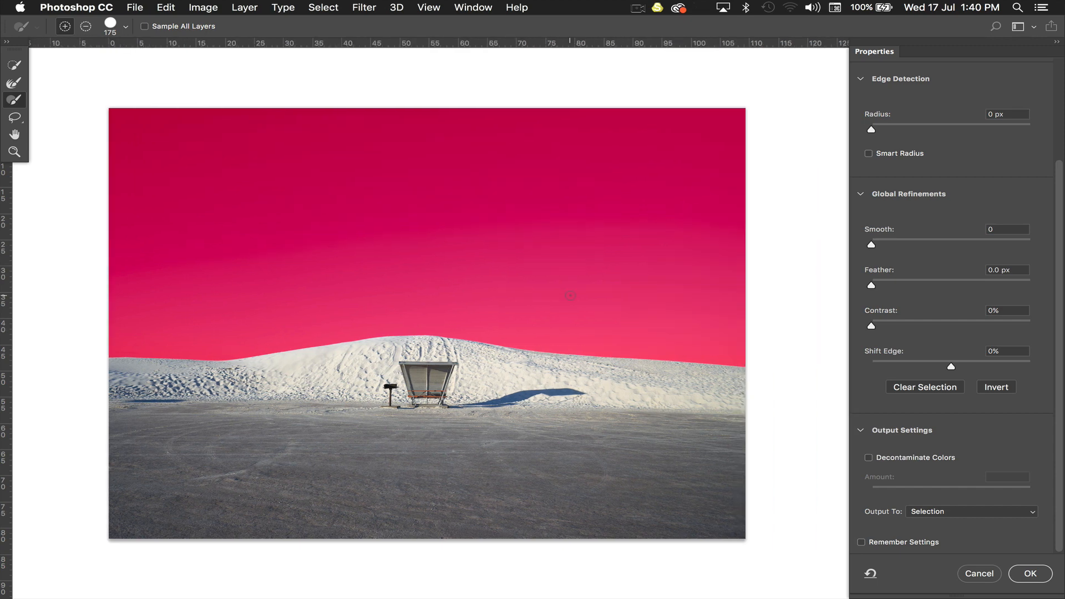
drag(872, 245, 873, 245)
drag(870, 285, 886, 285)
drag(871, 326, 930, 326)
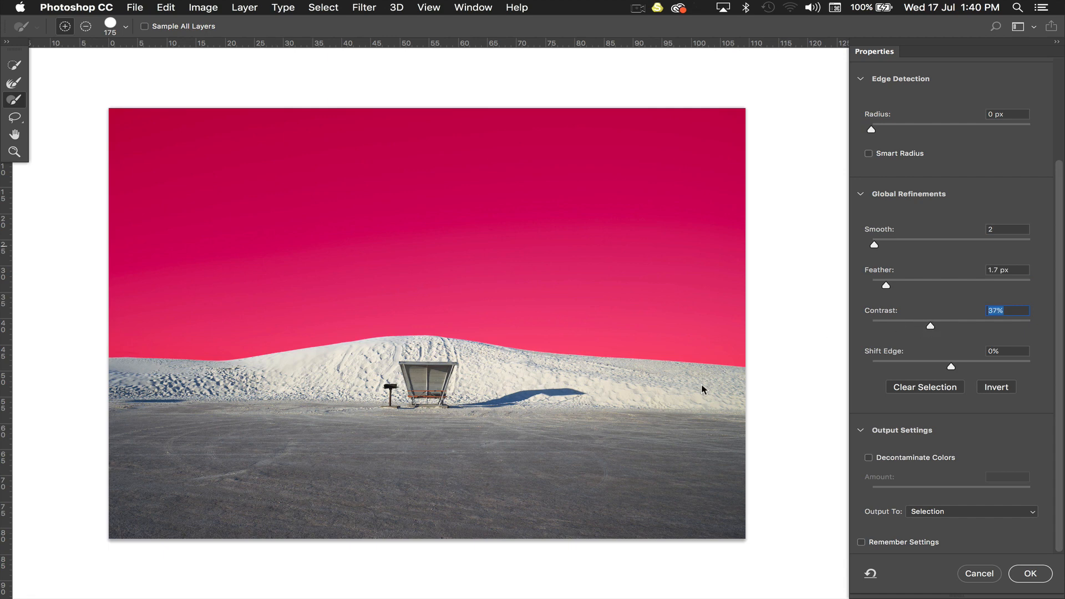
- Examine the mask edge up close along the dune ridge beside and beyond the shelter
key(alt)
key(super+equal)
key(super+equal)
key(super+equal)
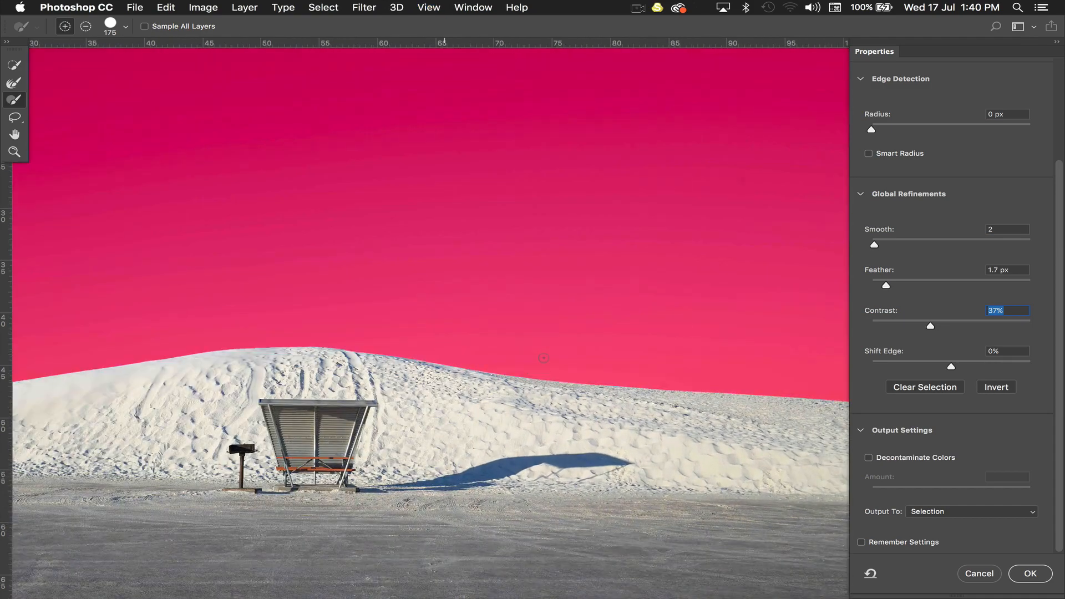
key(super+equal)
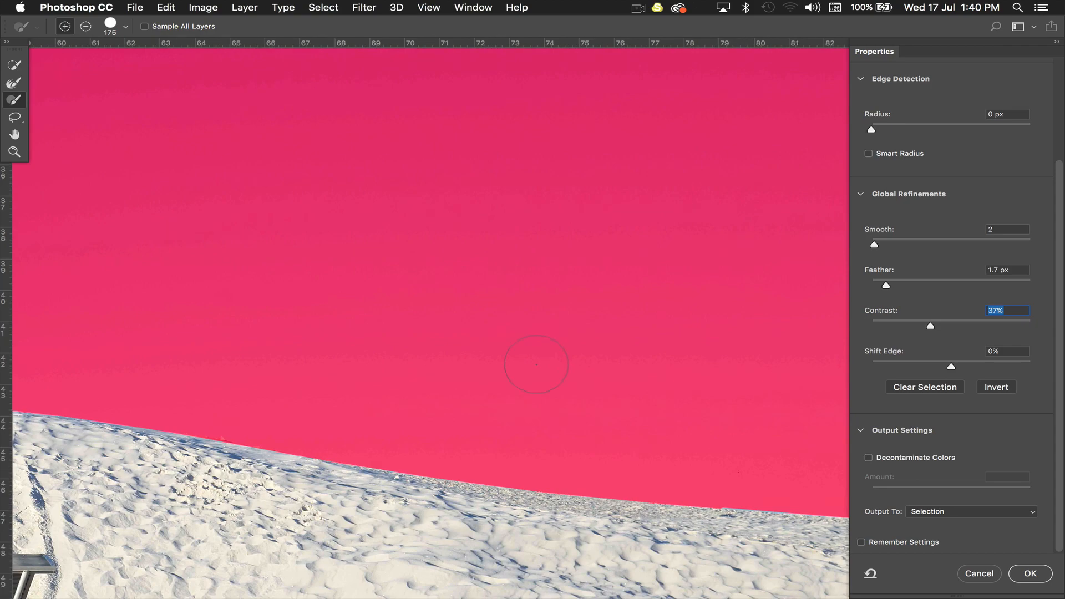
scroll(469, 411, down, 10)
scroll(468, 410, left, 10)
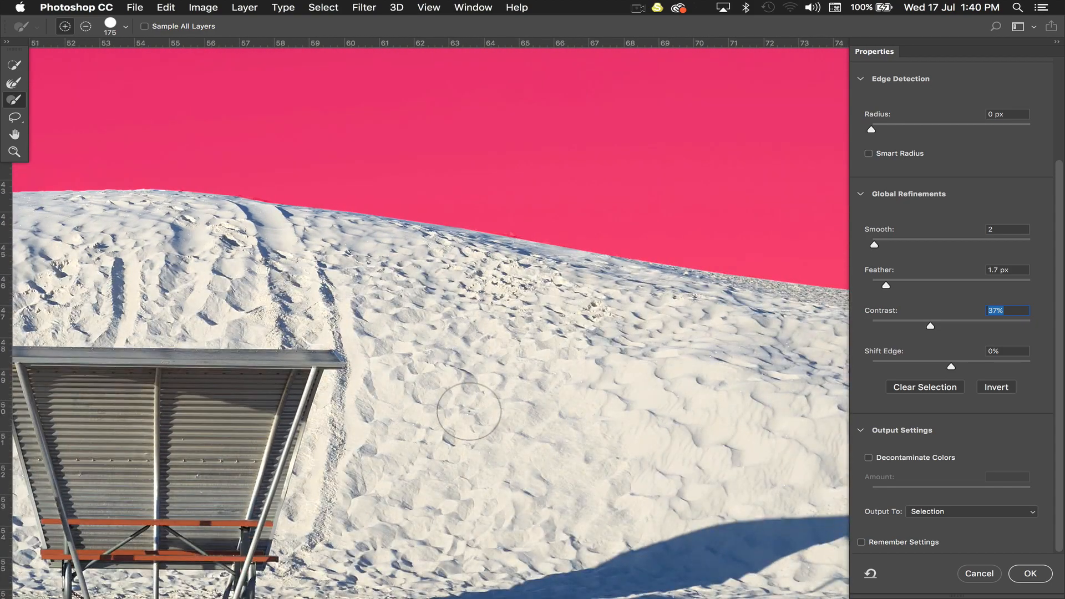
scroll(468, 411, right, 10)
scroll(468, 411, down, 2)
scroll(469, 410, right, 10)
scroll(469, 411, down, 2)
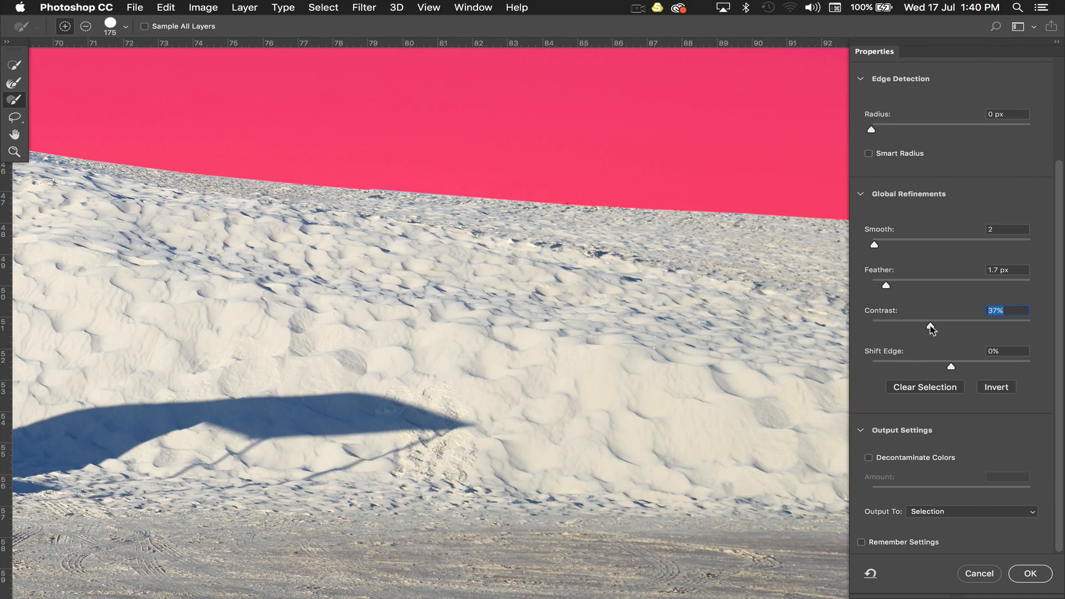
- Set Contrast to 57% and Feather to 0.9 px, and enable Smart Radius with a 3 px edge radius
click(931, 328)
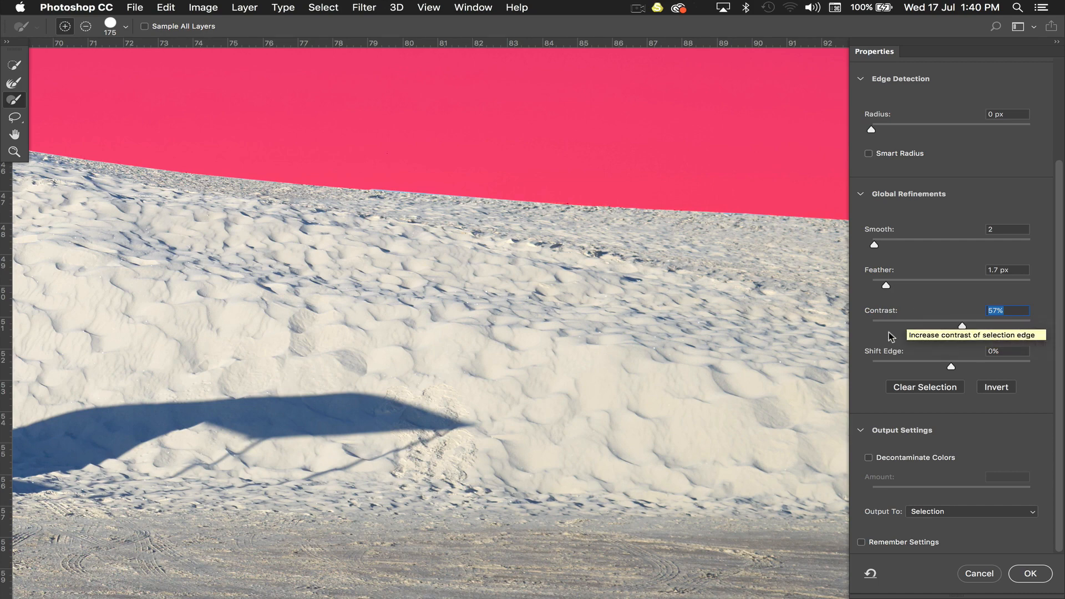
drag(884, 285, 916, 288)
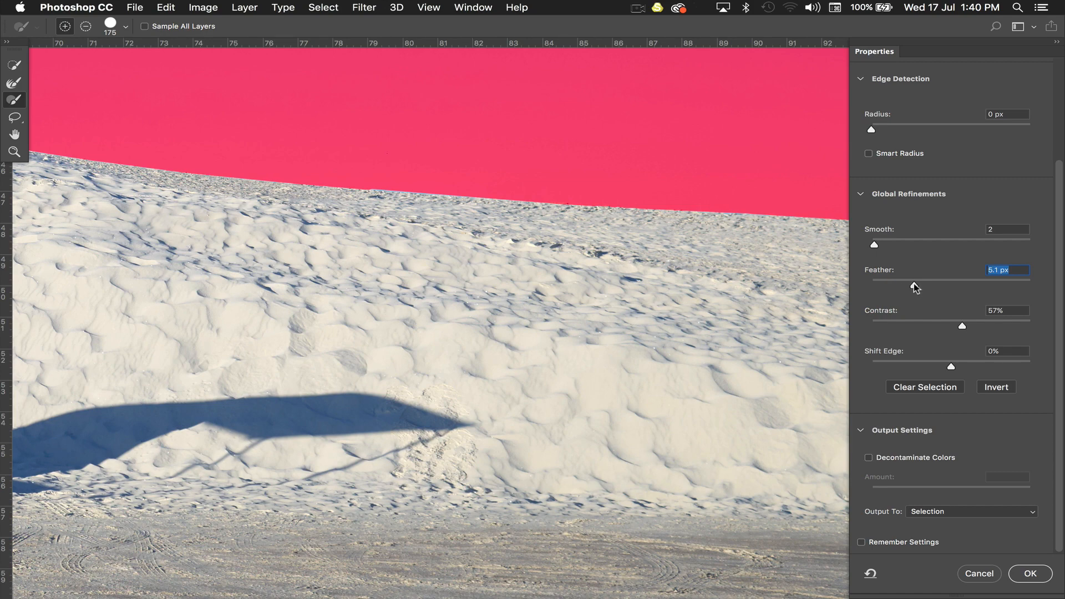
drag(915, 287, 872, 287)
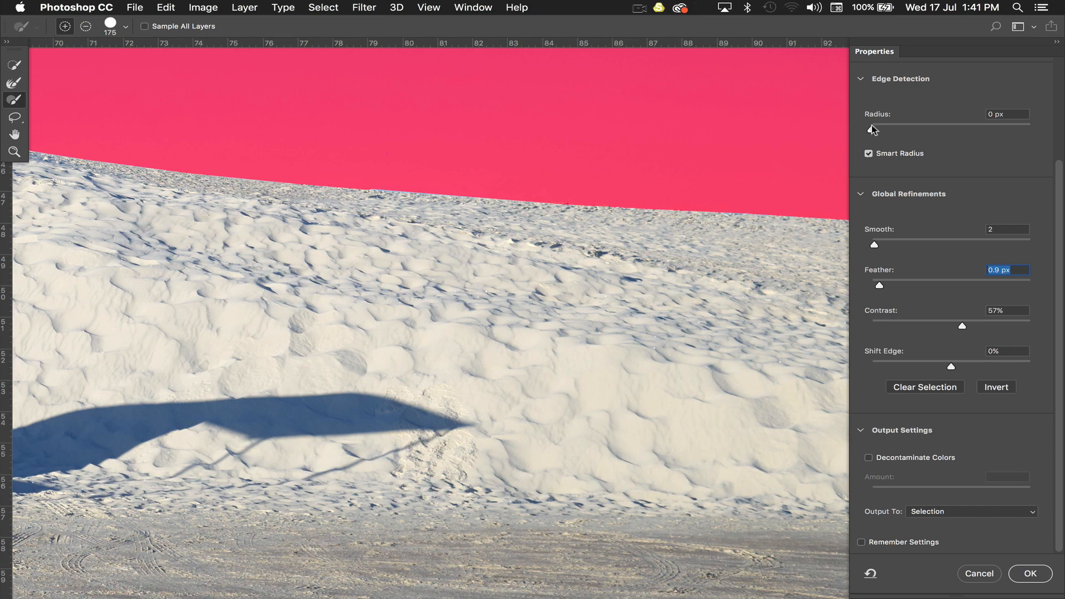
drag(870, 129, 898, 131)
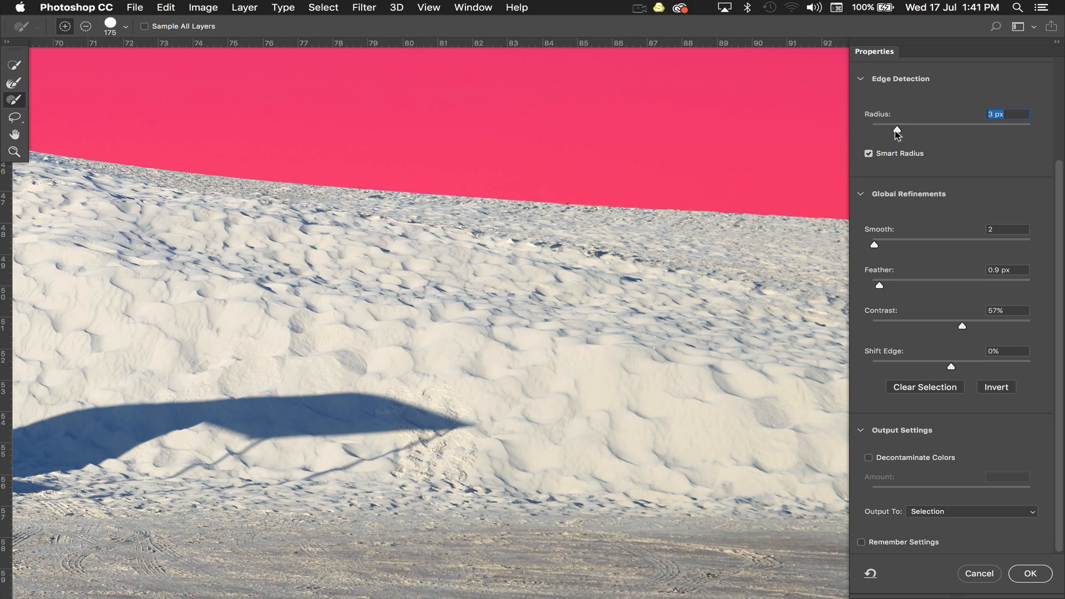
- Check the refined mask edge along the whole horizon, from one side of the photo to the other
scroll(722, 224, right, 2)
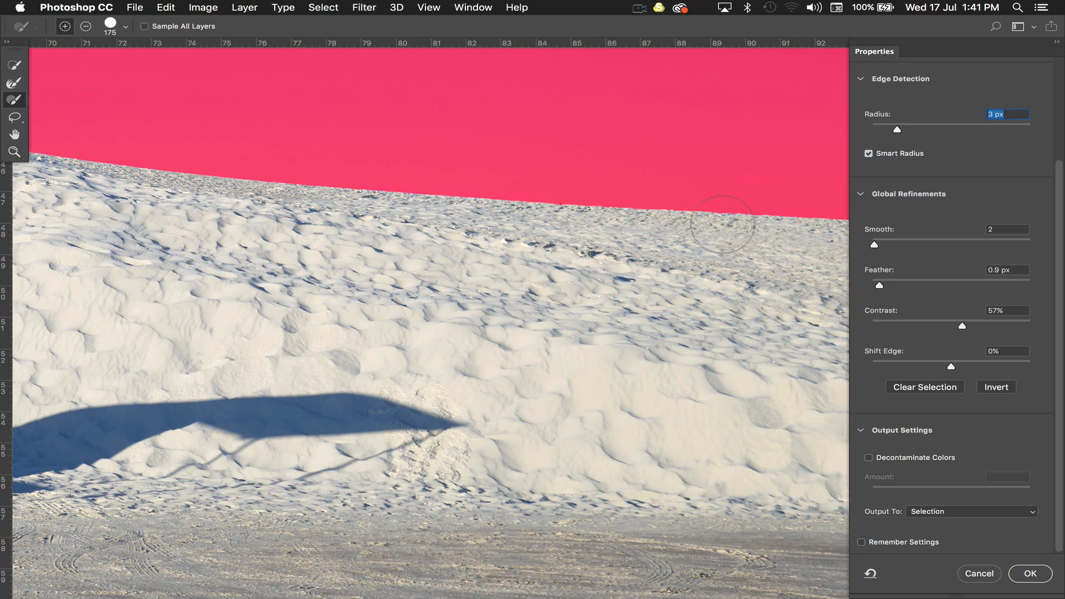
scroll(722, 224, right, 5)
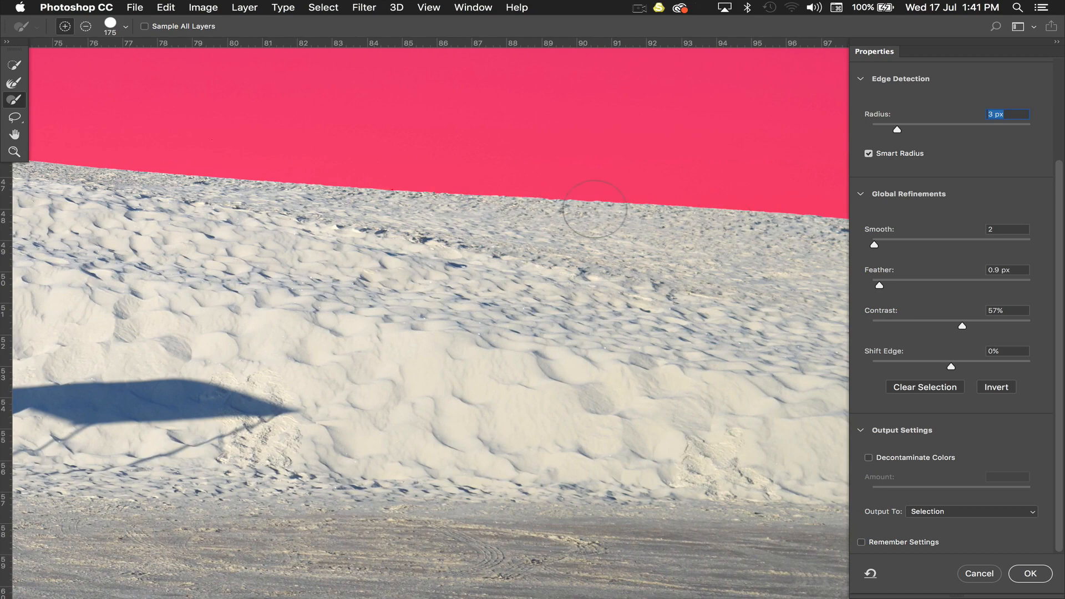
scroll(668, 213, right, 15)
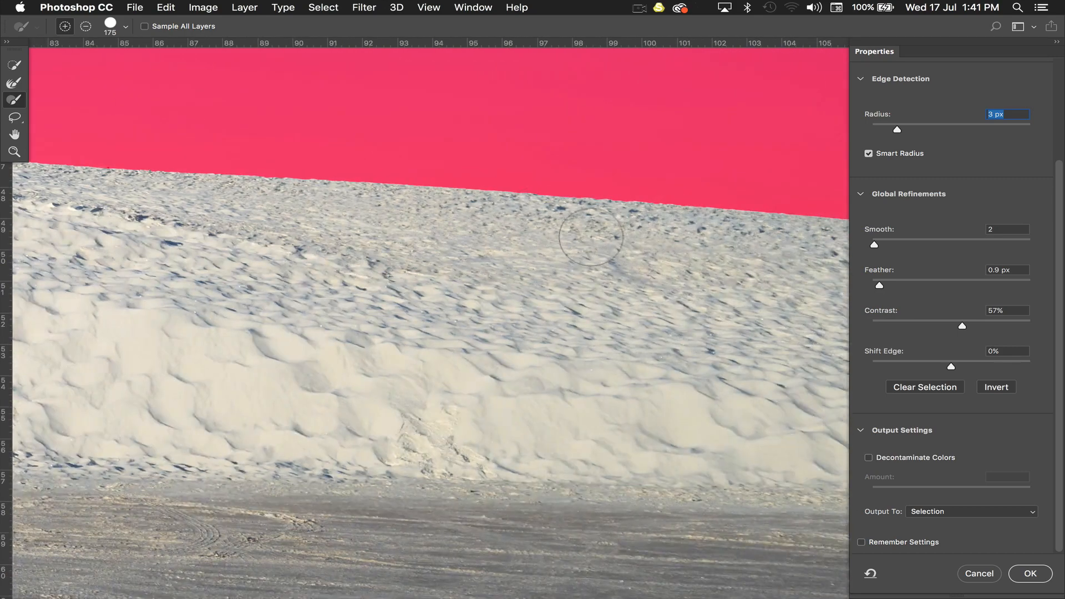
scroll(591, 237, left, 20)
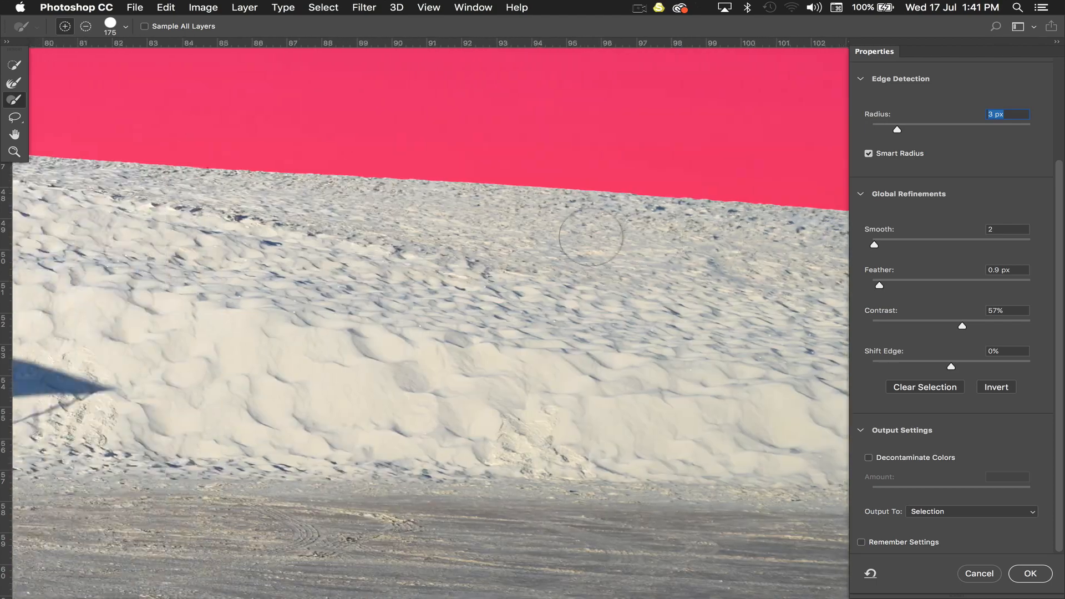
scroll(245, 196, left, 20)
scroll(245, 196, up, 5)
scroll(245, 196, left, 4)
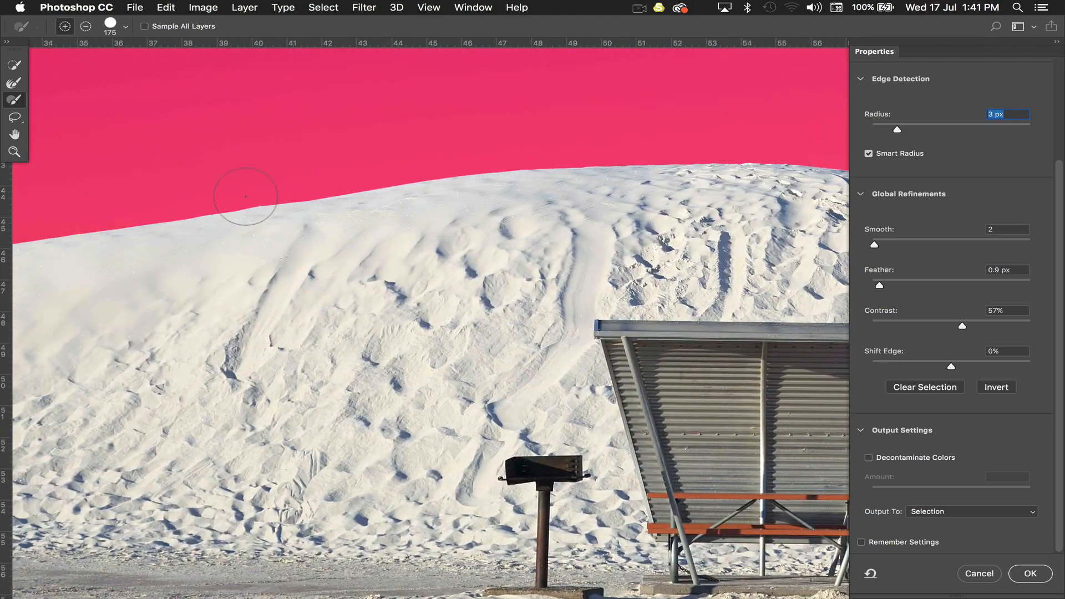
scroll(245, 197, left, 20)
scroll(245, 197, down, 2)
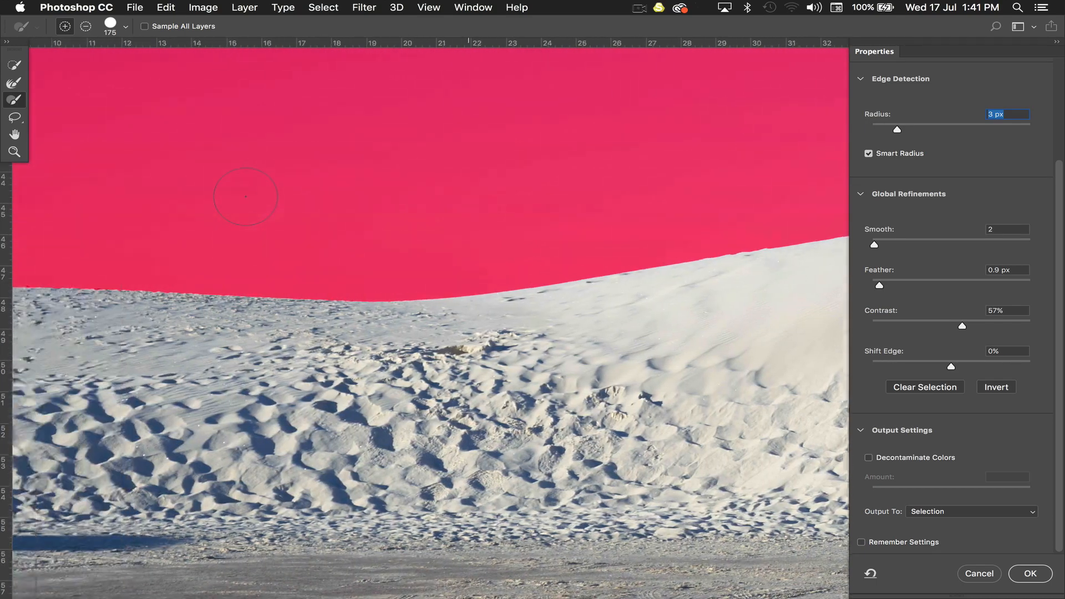
scroll(245, 197, left, 11)
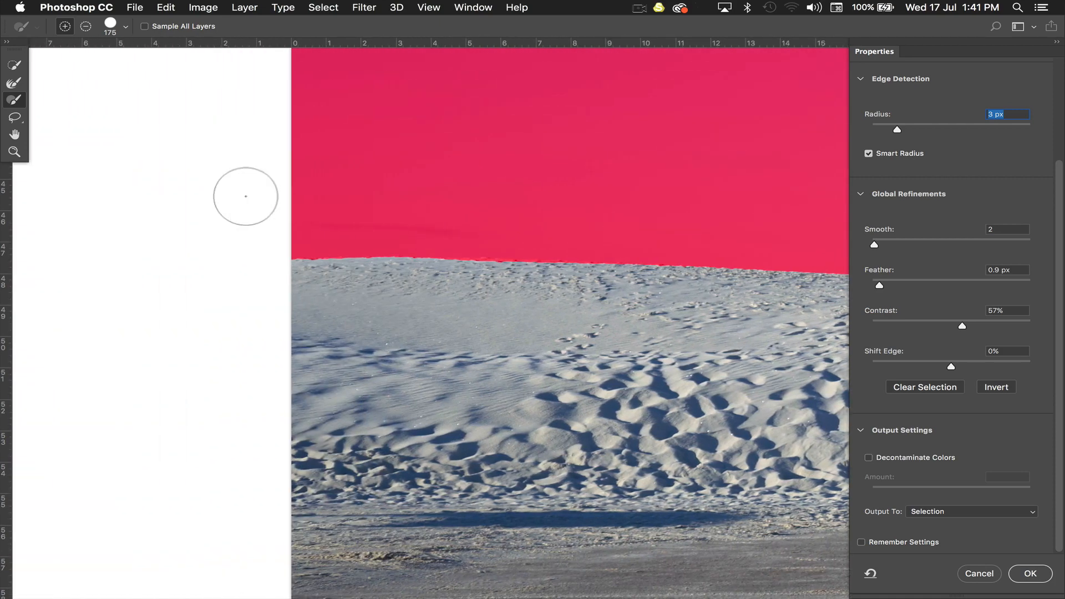
scroll(343, 219, right, 13)
scroll(343, 219, down, 4)
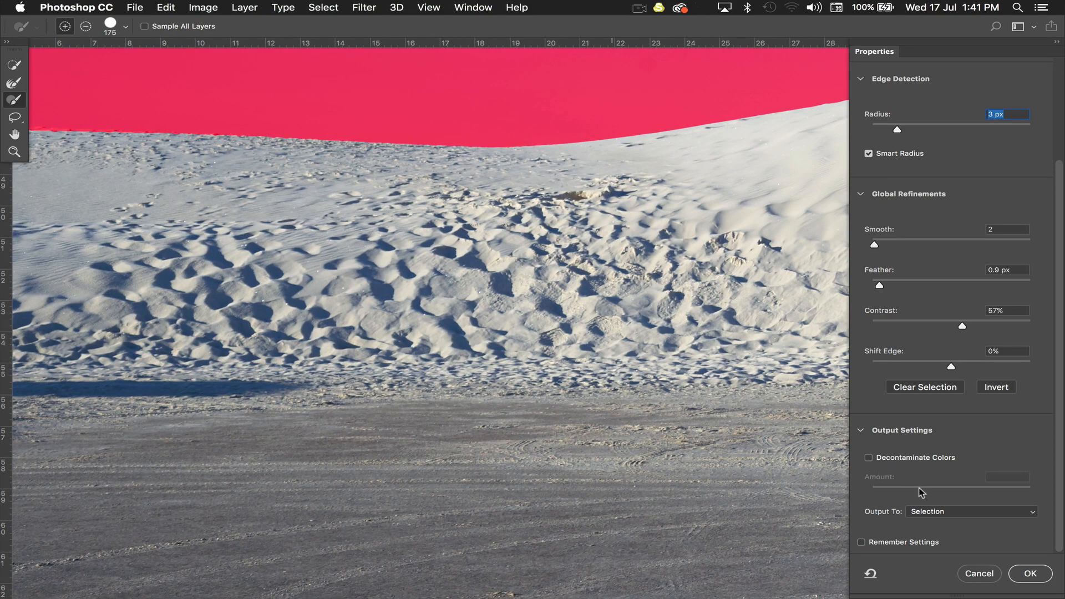
- Output the refined selection to a new layer with a layer mask
click(941, 511)
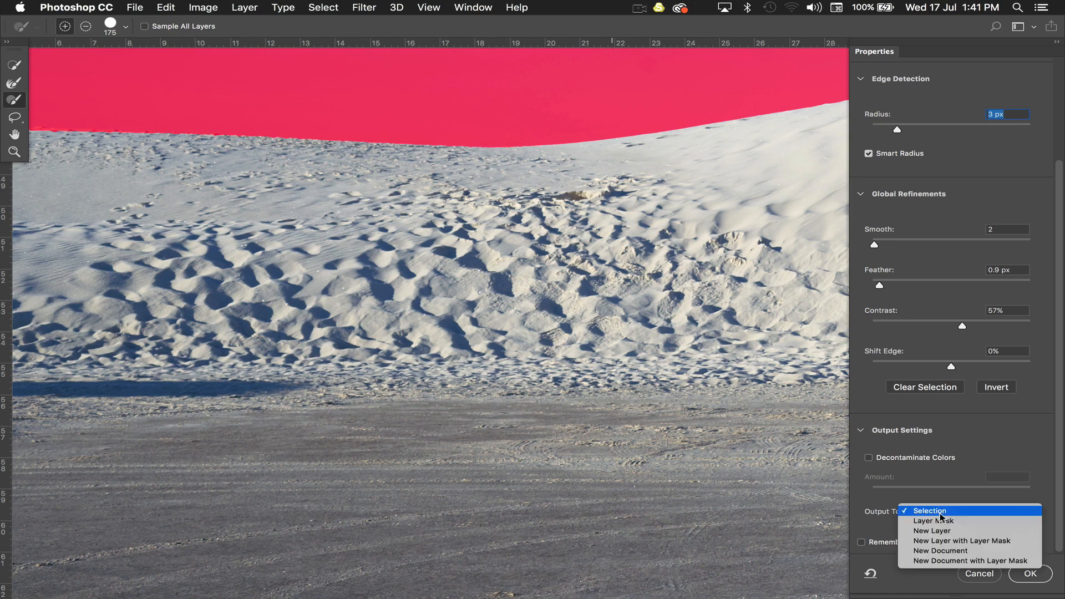
click(942, 541)
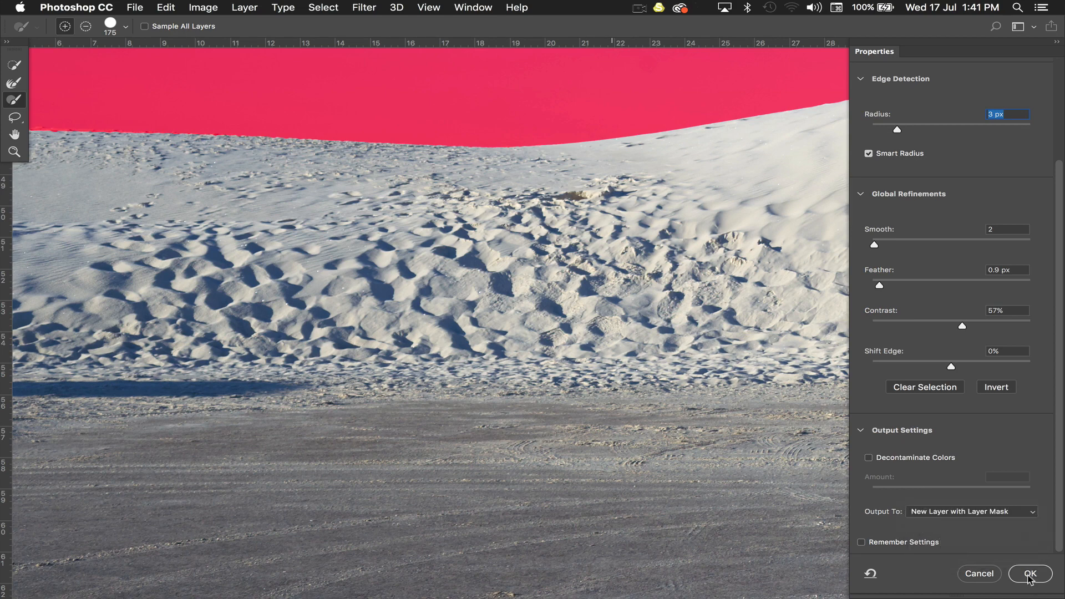
click(1029, 577)
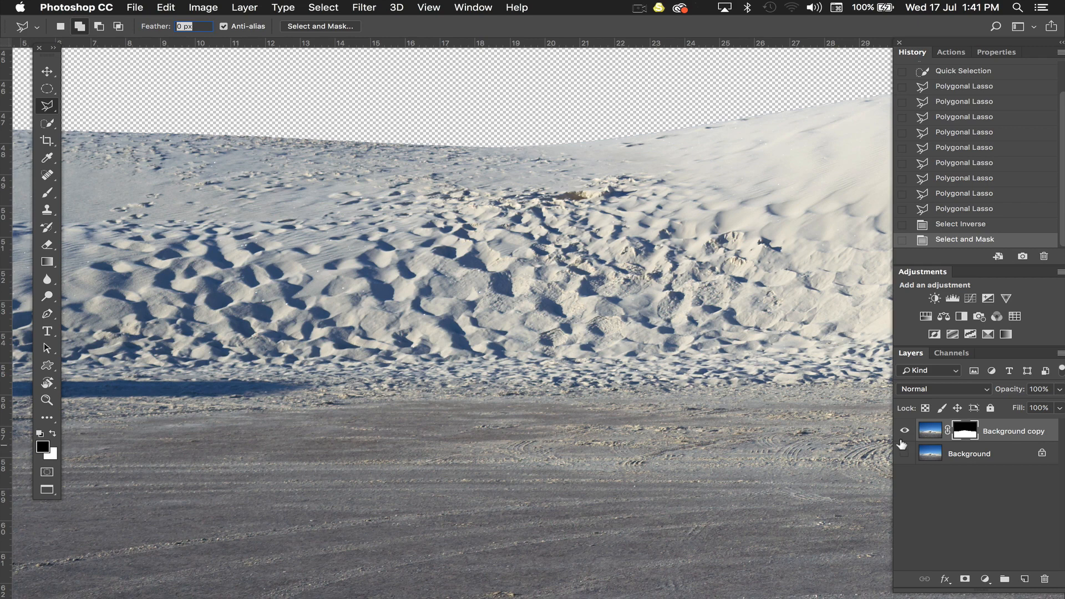
- Select the original Background layer and make it visible beneath the masked copy
click(972, 451)
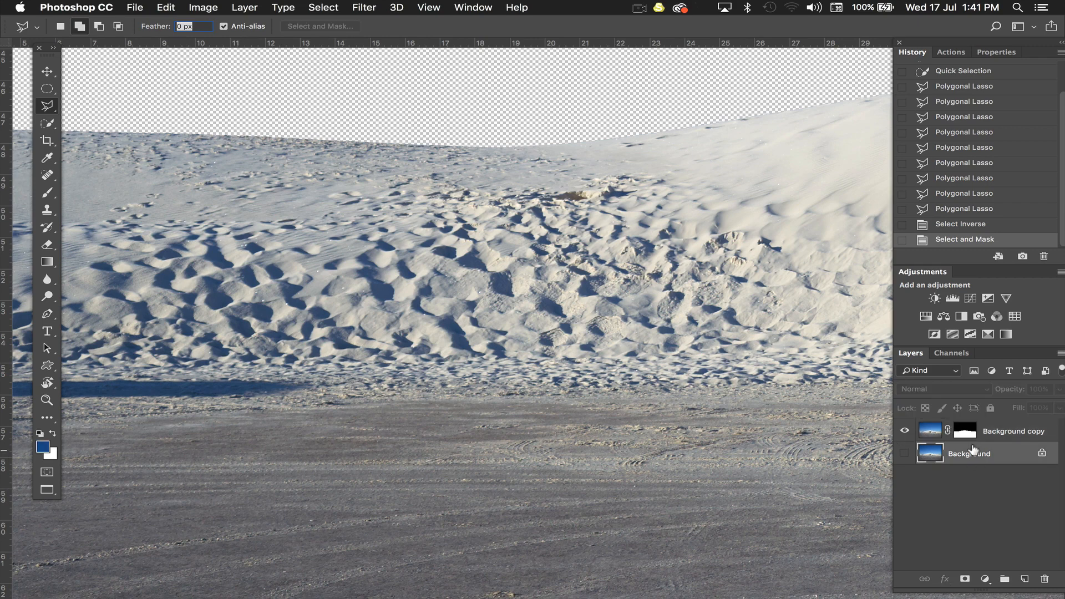
key(super+0)
key(super+minus)
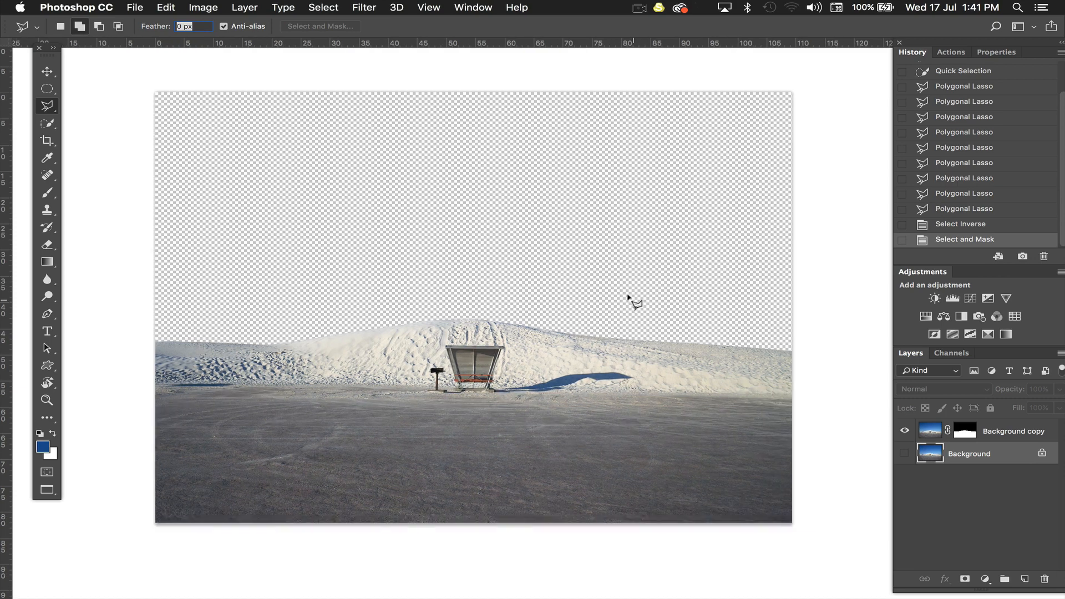
click(904, 453)
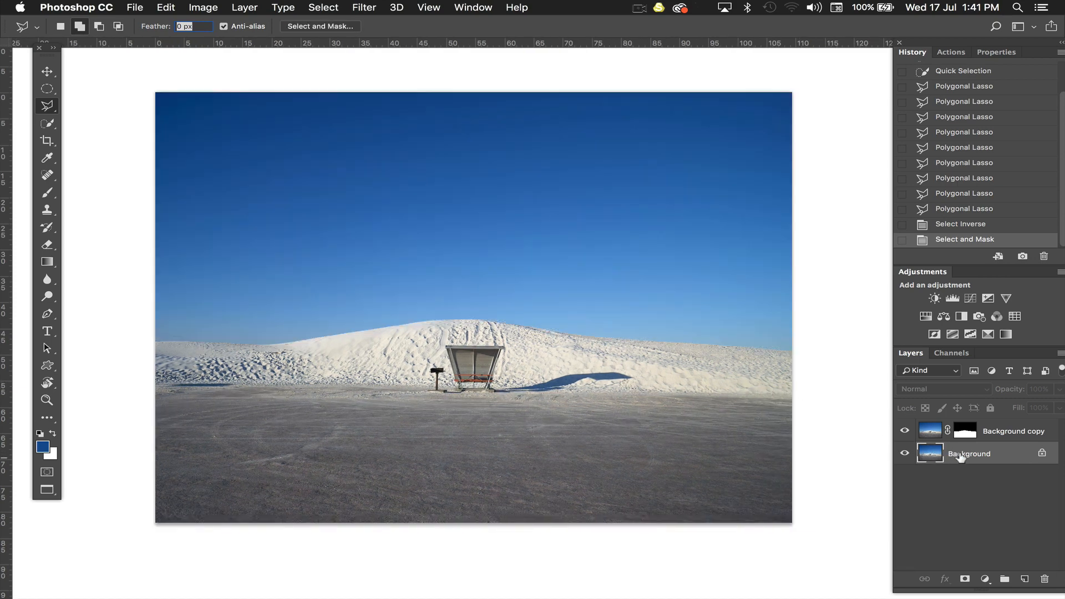
- Copy the cloudy desert photo CF034461.tif into CF035155.tif as a layer between the Background and the masked copy
key(f)
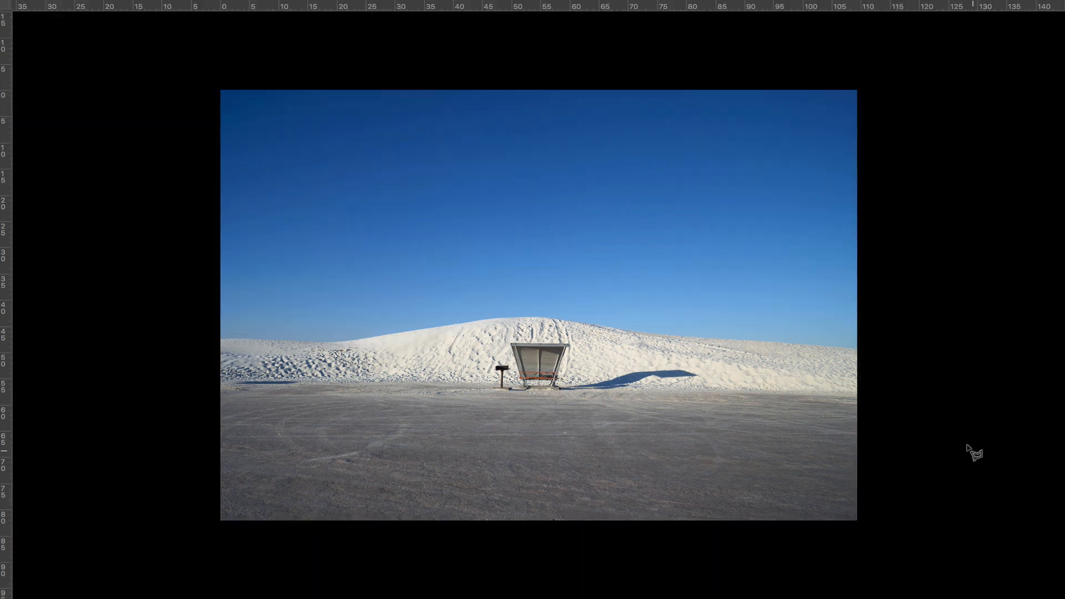
key(f)
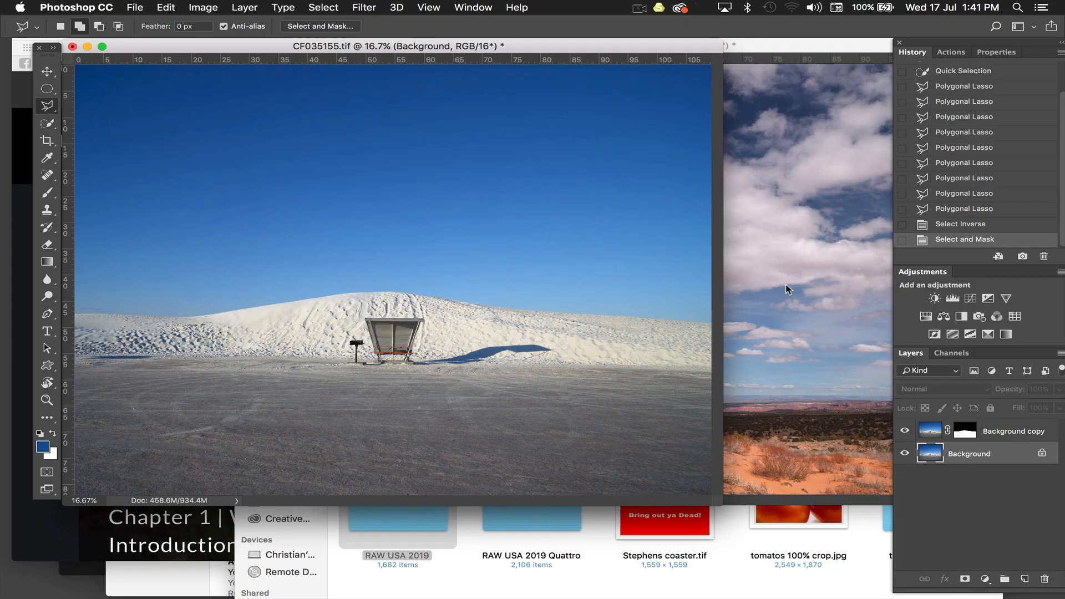
key(v)
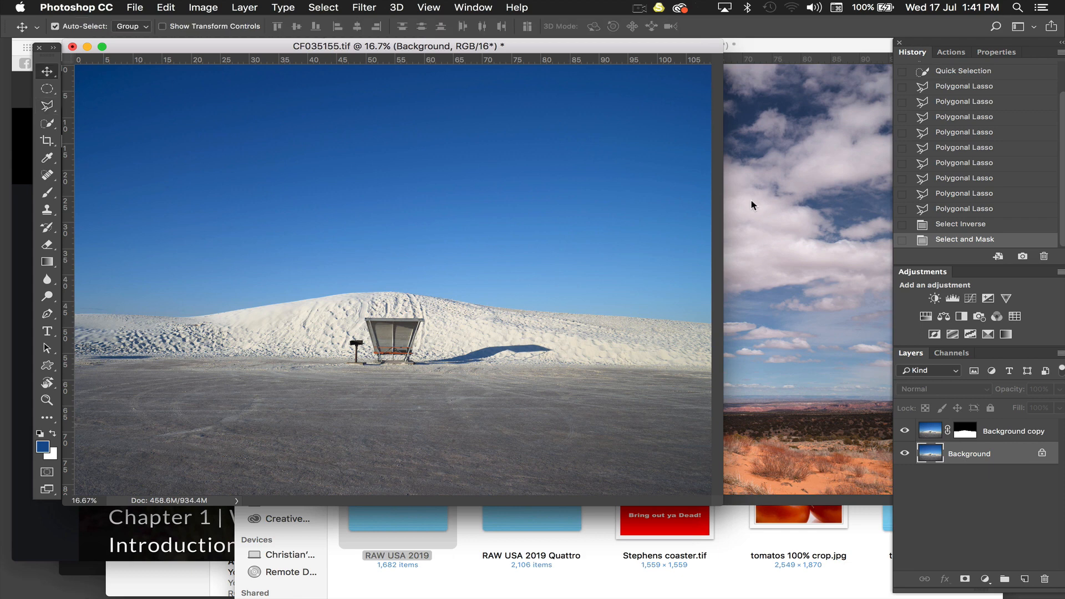
click(751, 206)
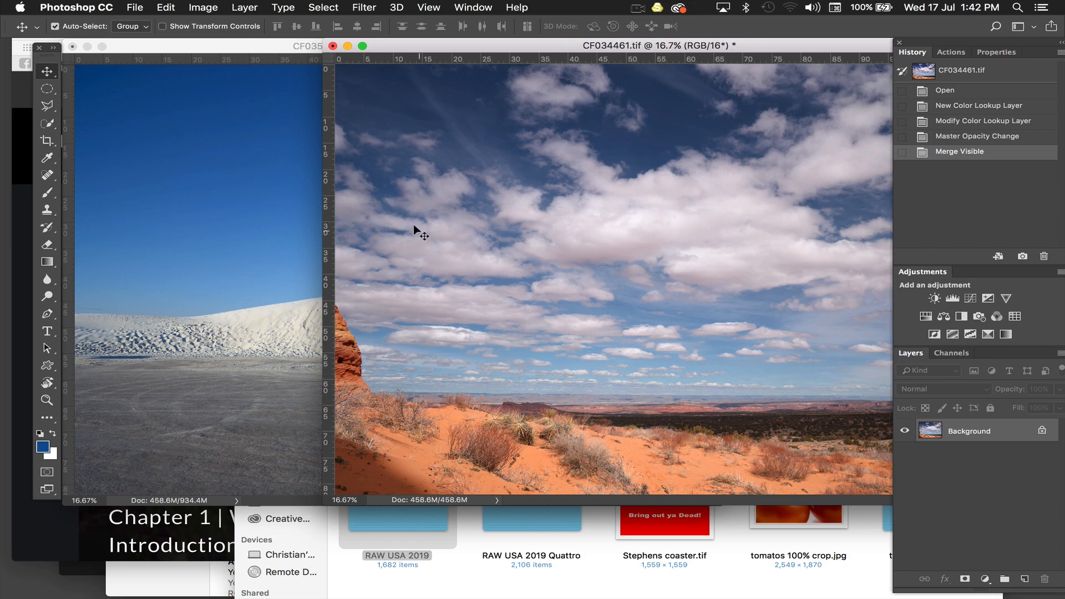
drag(414, 224, 253, 209)
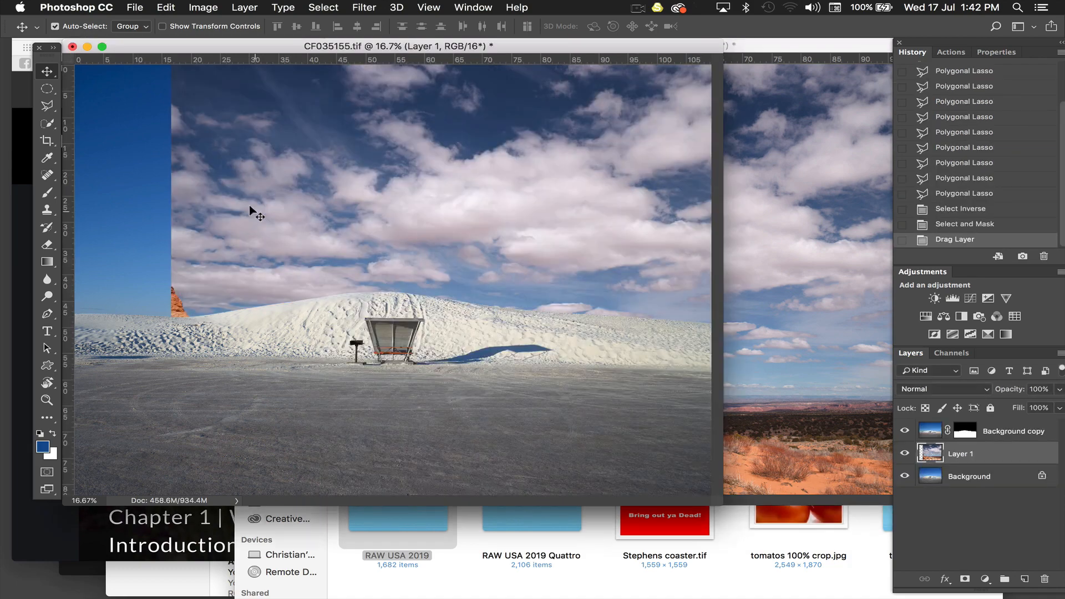
- Reposition the cloud layer behind the dunes so it covers the sky across the full image width
key(f)
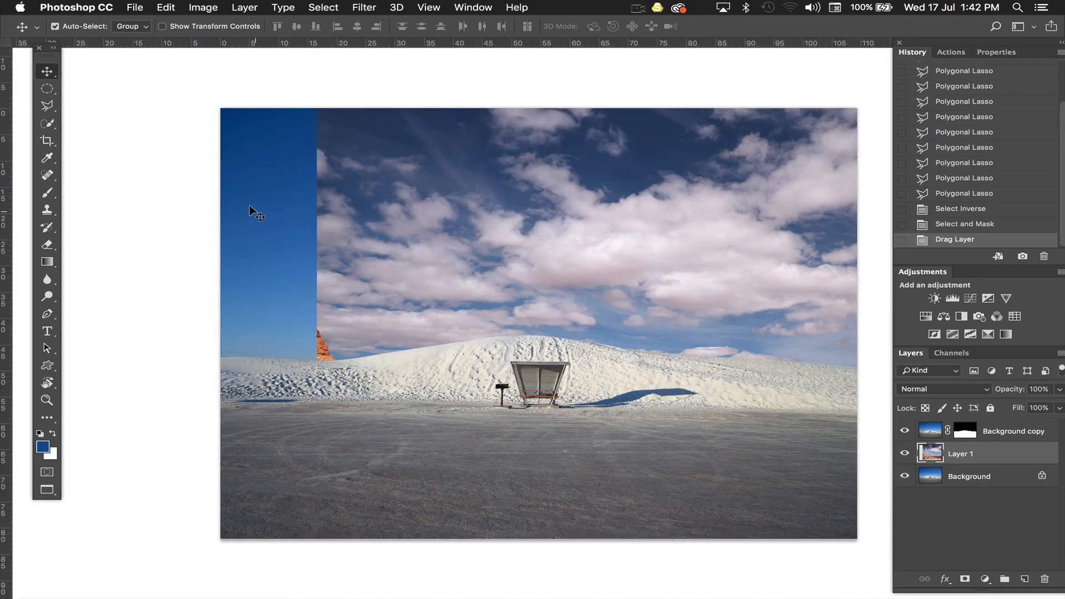
drag(521, 208, 427, 173)
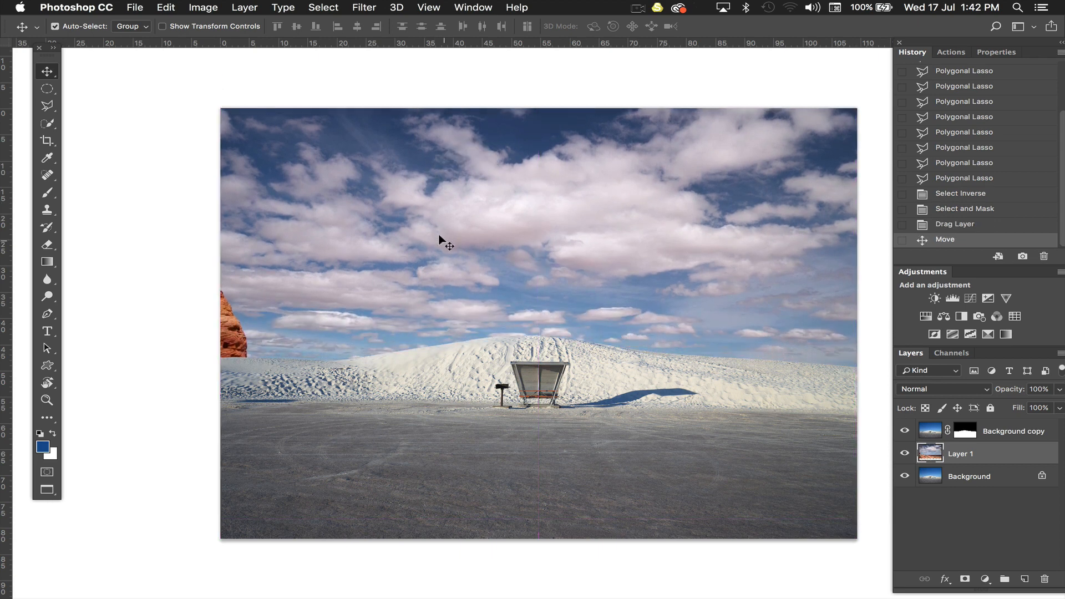
- Nudge the cloud layer upward and stretch its left edge outward to about 105% width, pushing the red rock out of the photo
mouse_move(439, 235)
mouse_down()
mouse_move(432, 200)
mouse_move(435, 227)
mouse_up()
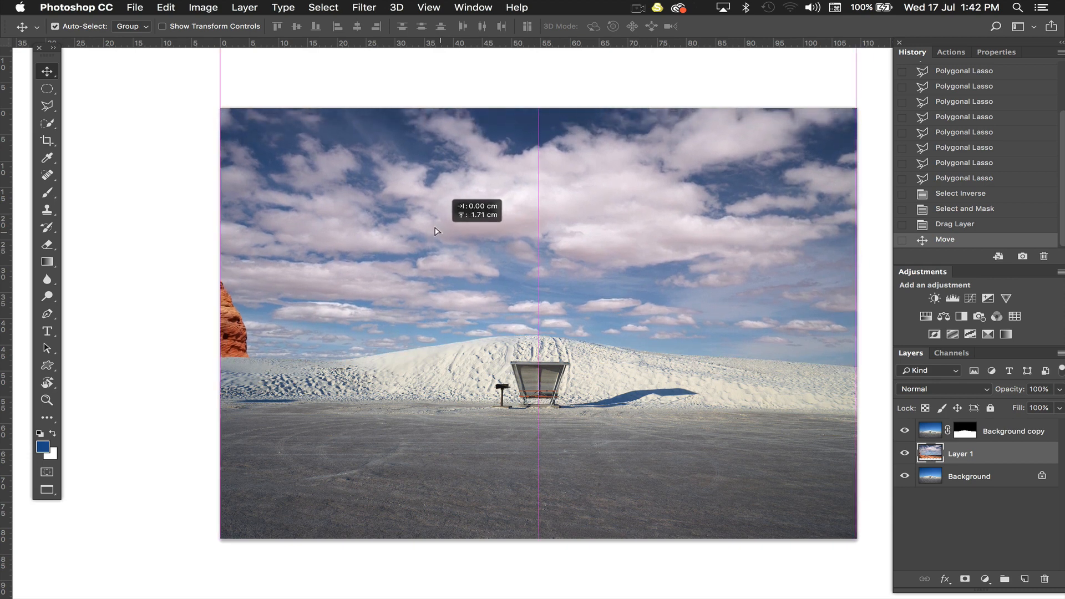
drag(435, 229, 435, 229)
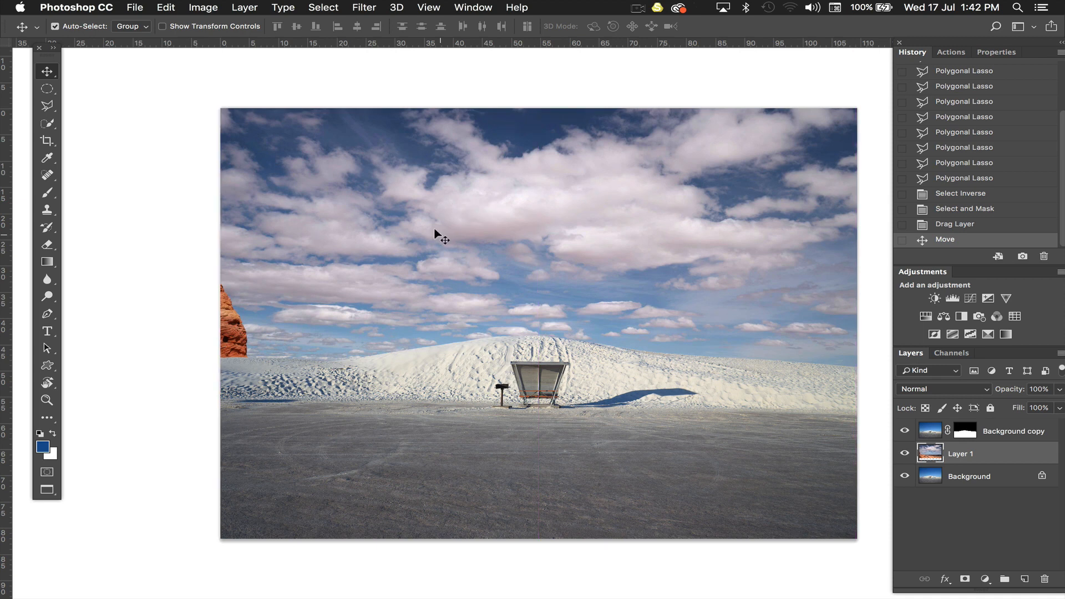
key(ctrl+t)
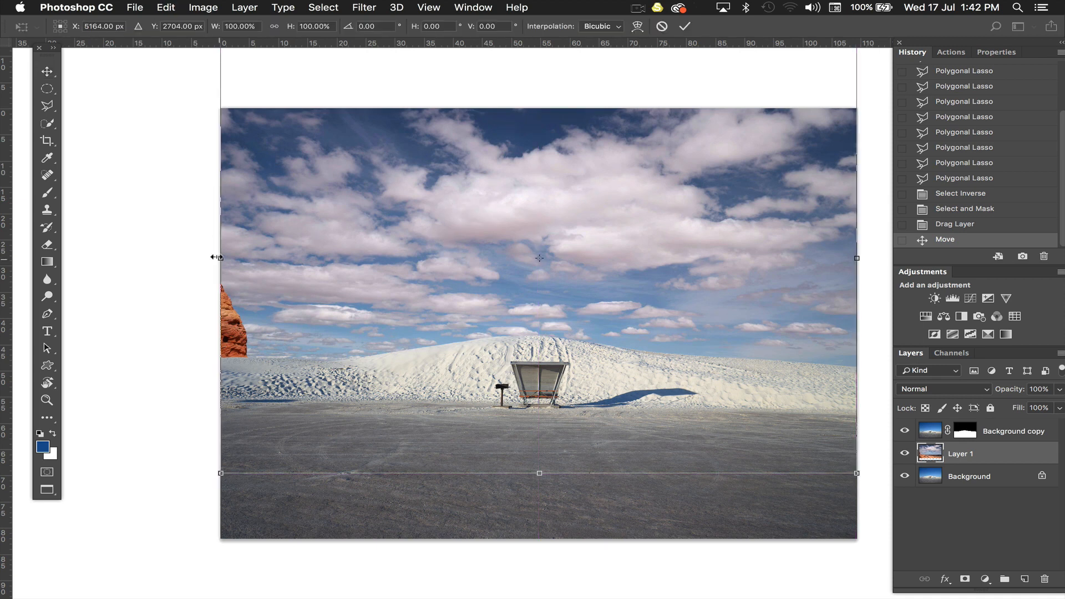
drag(221, 258, 183, 257)
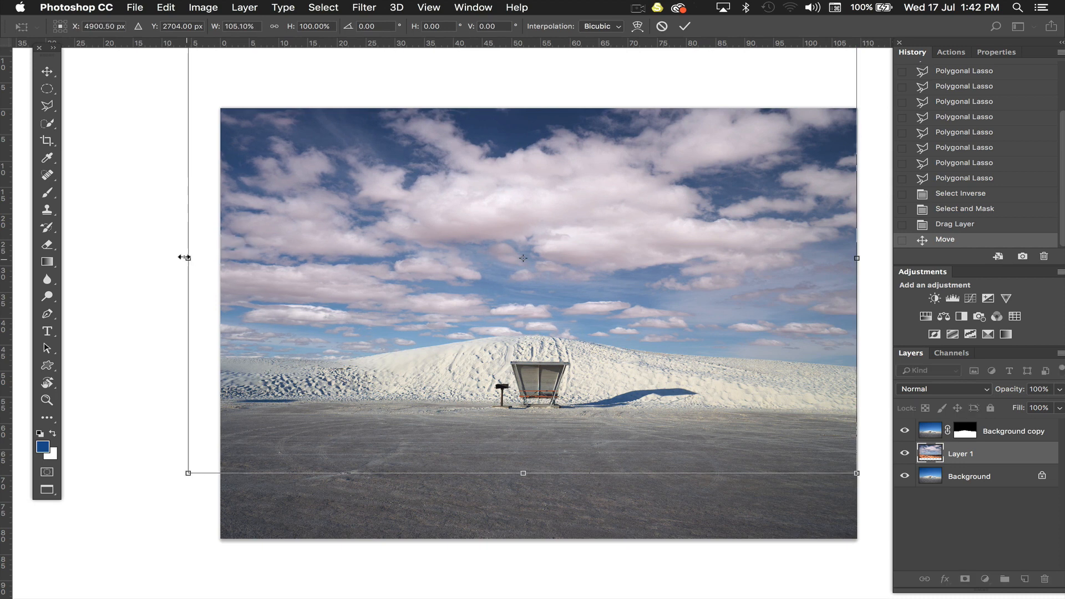
key(Return)
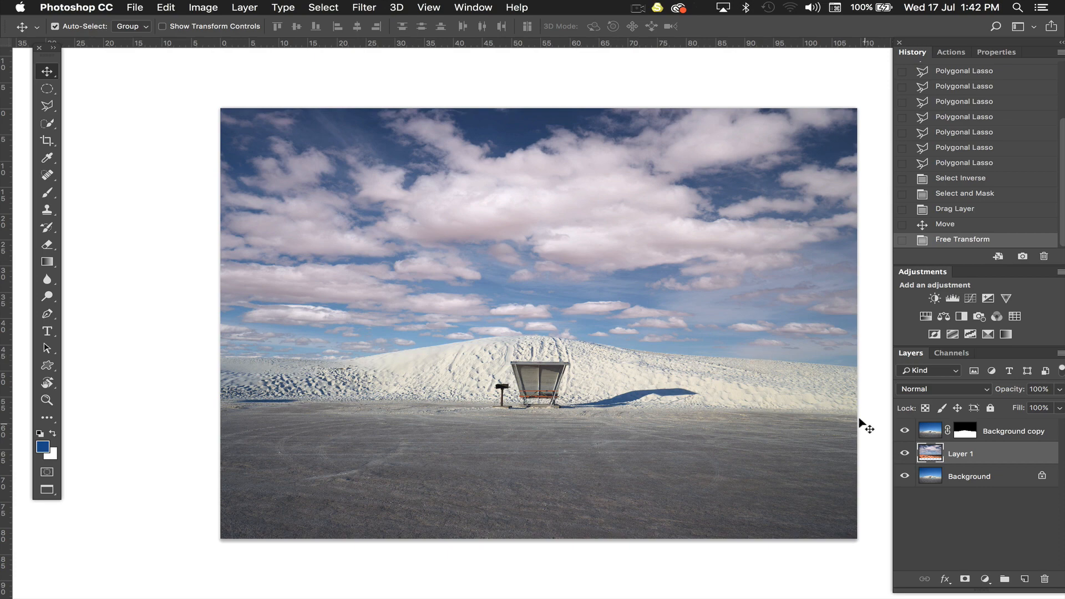
- Compare the photo with and without the new clouds by toggling the visibility of Layer 1
click(903, 453)
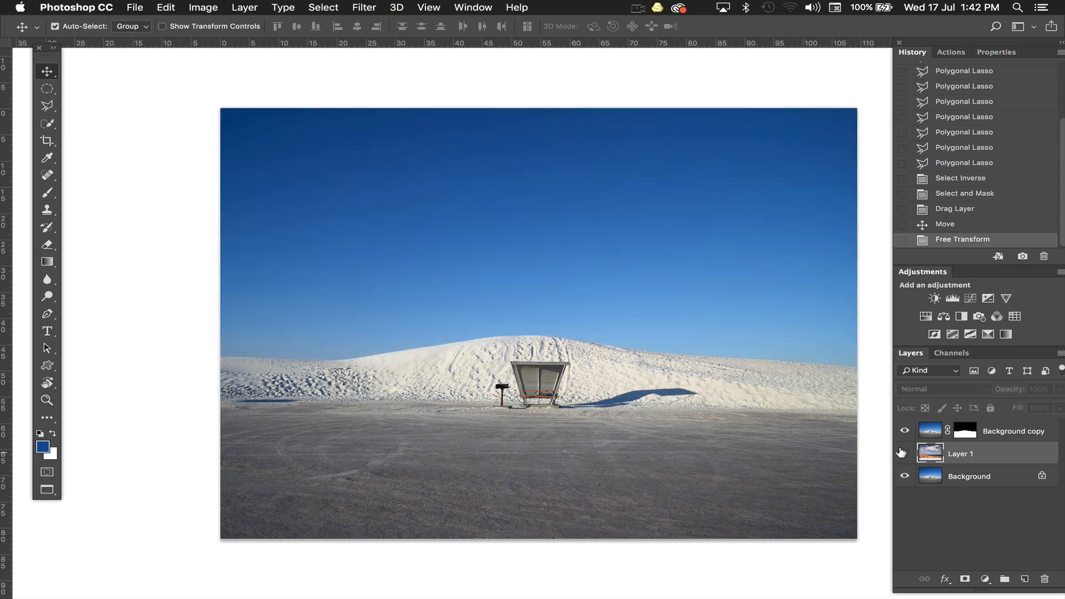
click(903, 453)
click(903, 454)
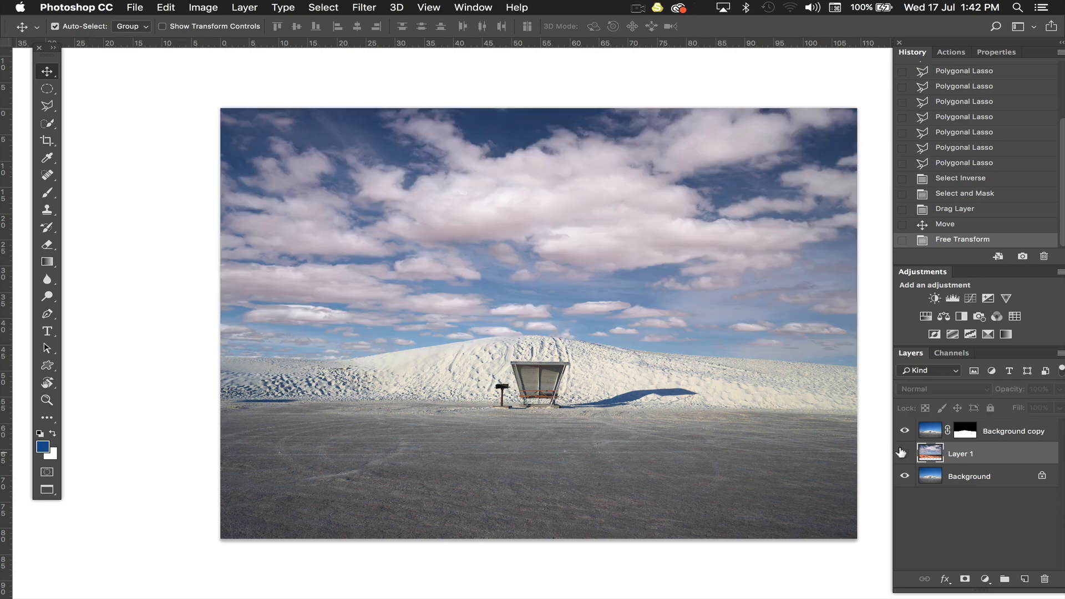
click(903, 453)
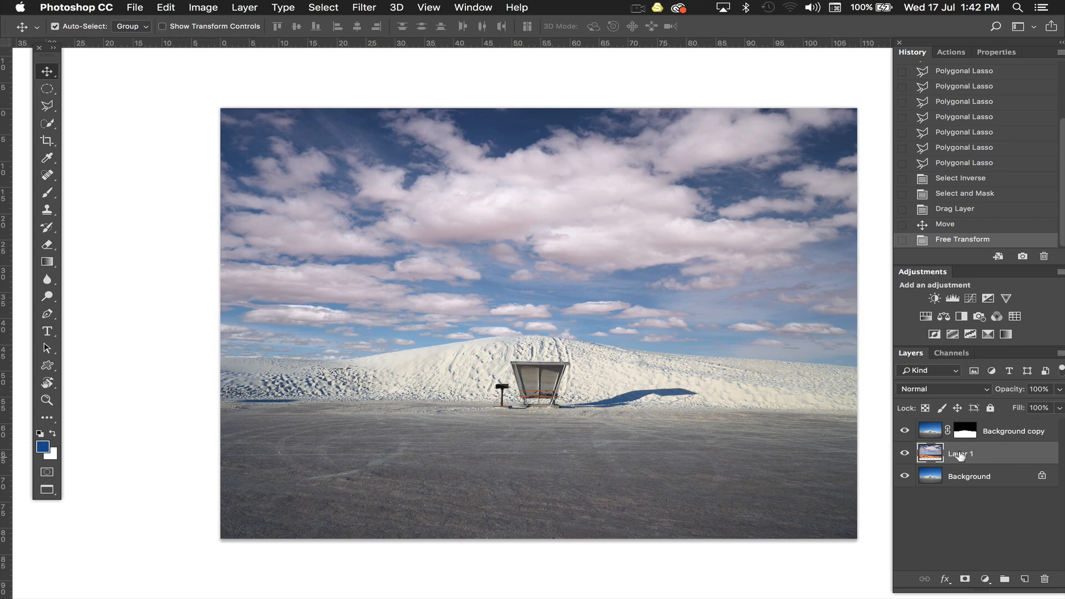
- Duplicate Layer 1 and set the copy to Screen blending mode at 89% opacity to brighten the clouds
key(super+j)
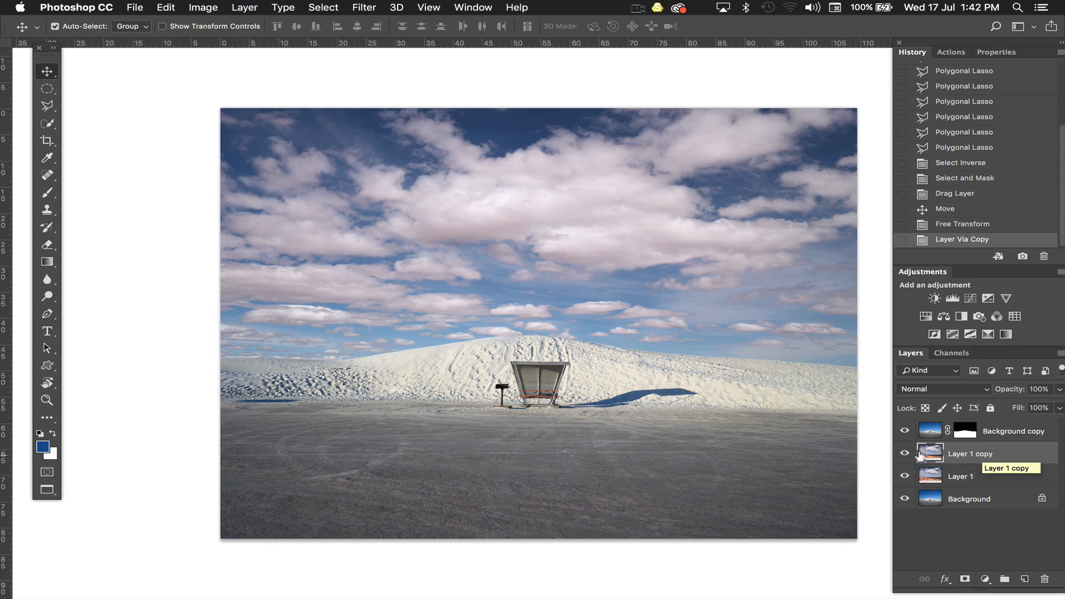
click(935, 390)
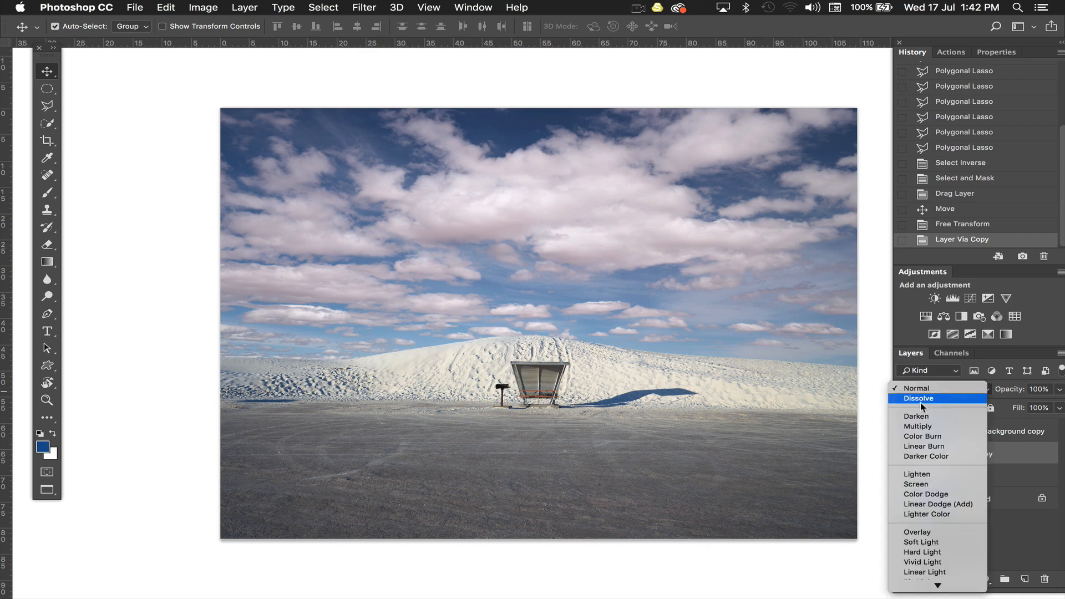
click(912, 483)
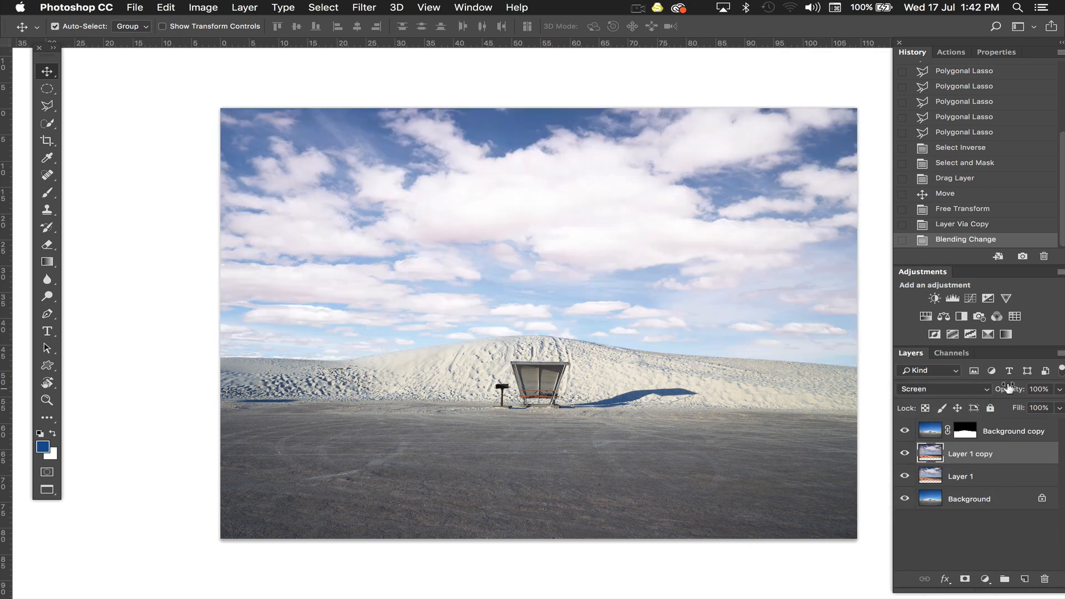
drag(1009, 388, 1002, 389)
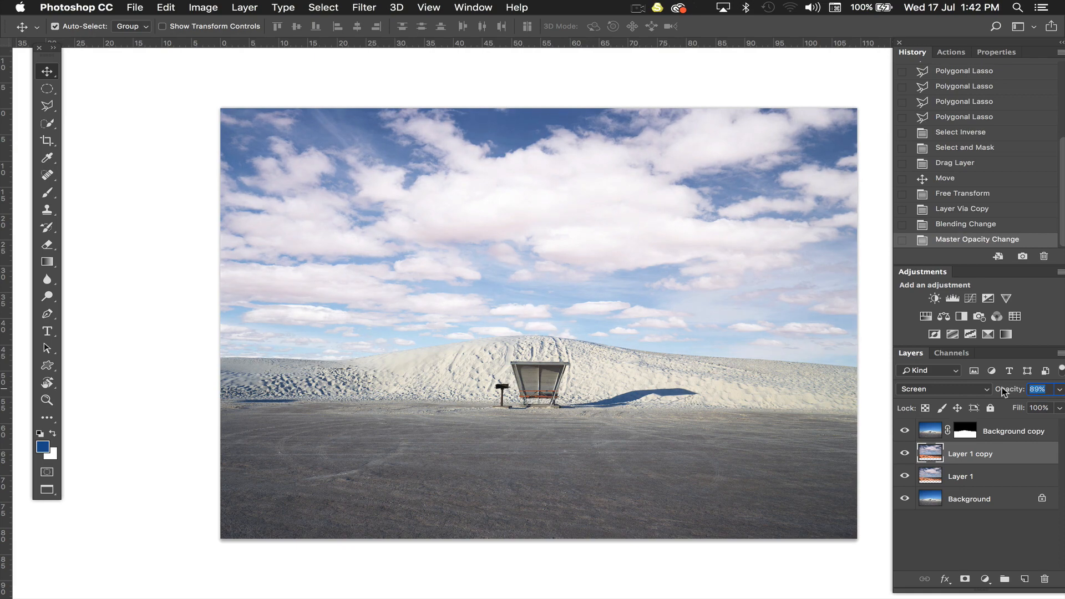
key(Return)
- Examine the blend between sky and dunes along the whole horizon at 100% magnification, and return to the full photo view
key(super+1)
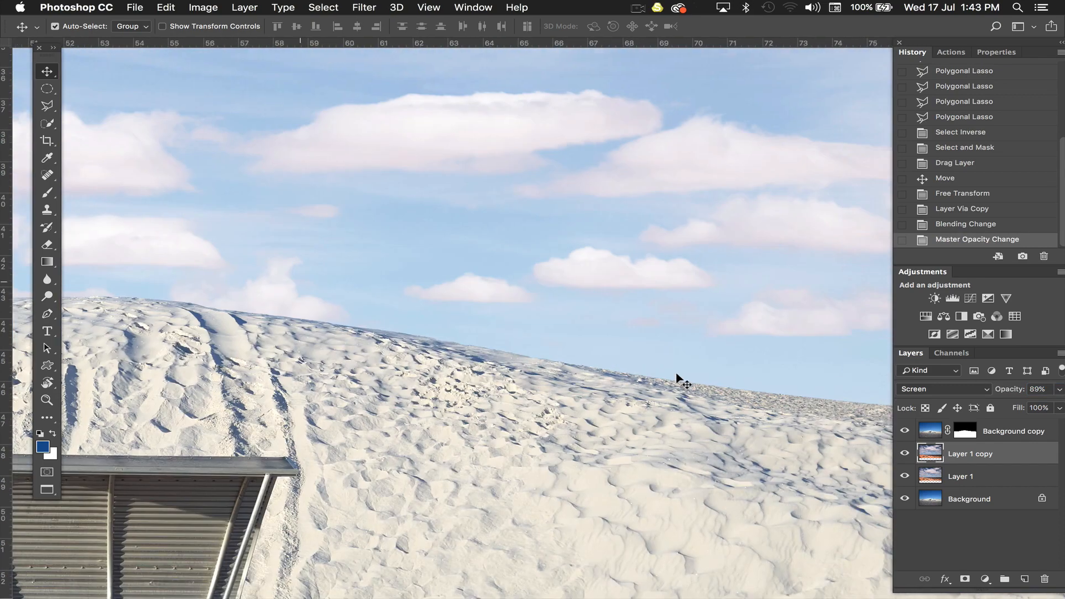
scroll(678, 380, right, 15)
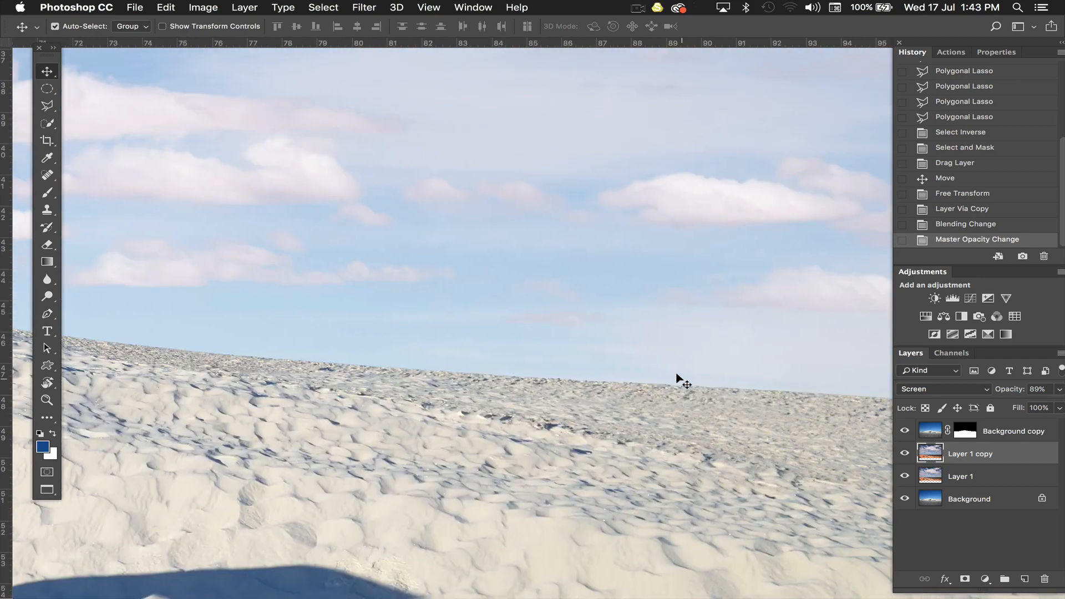
scroll(678, 380, right, 15)
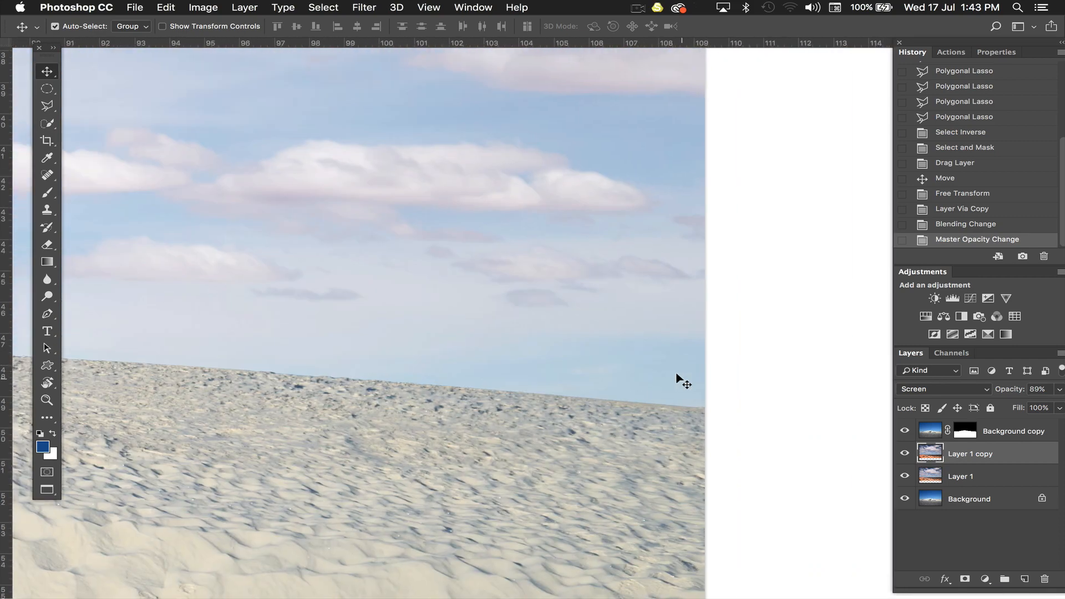
scroll(678, 380, left, 20)
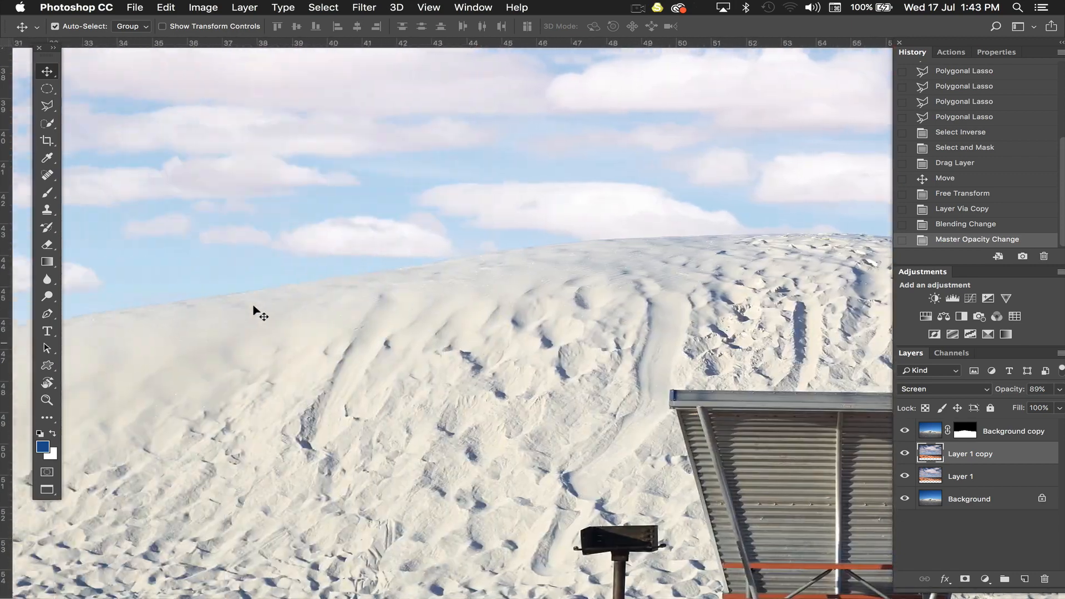
scroll(254, 311, left, 20)
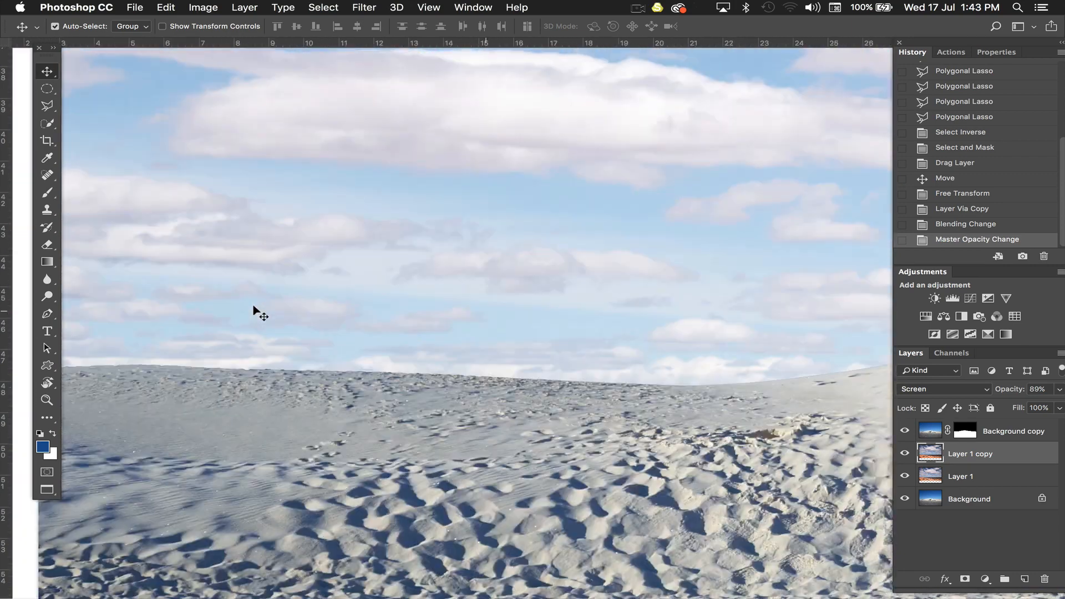
scroll(253, 311, left, 5)
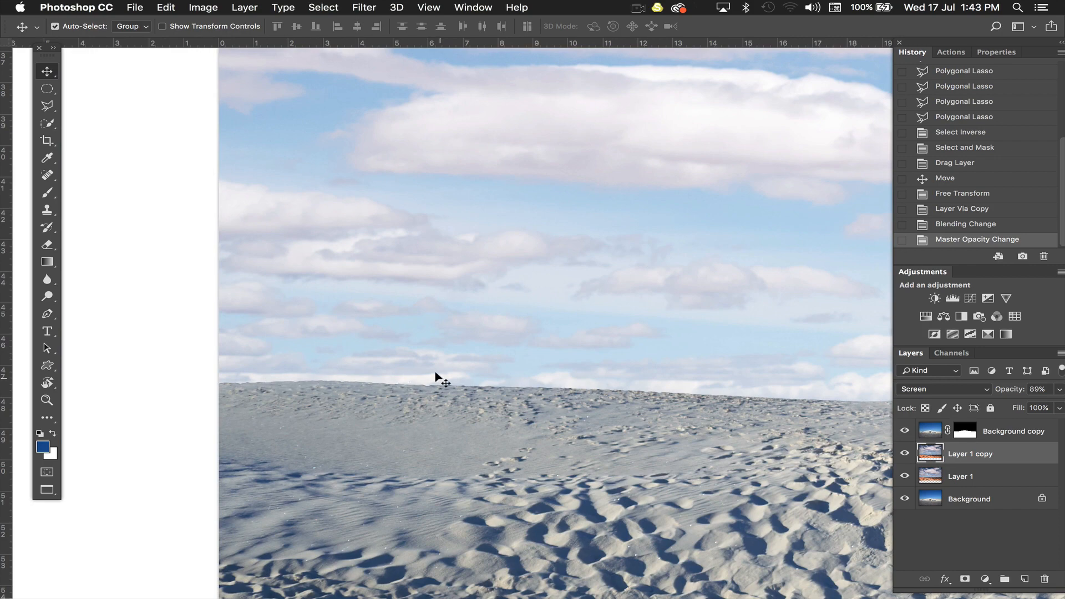
scroll(429, 375, right, 6)
scroll(436, 376, right, 3)
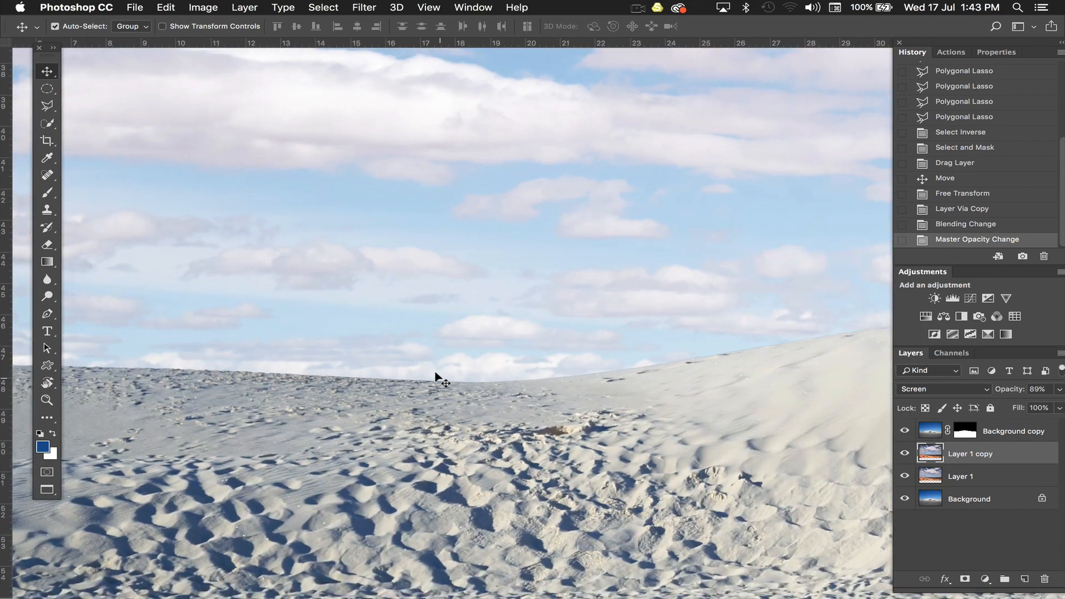
key(super+minus)
key(super+minus)
key(super+minus)
key(super+minus)
key(super+minus)
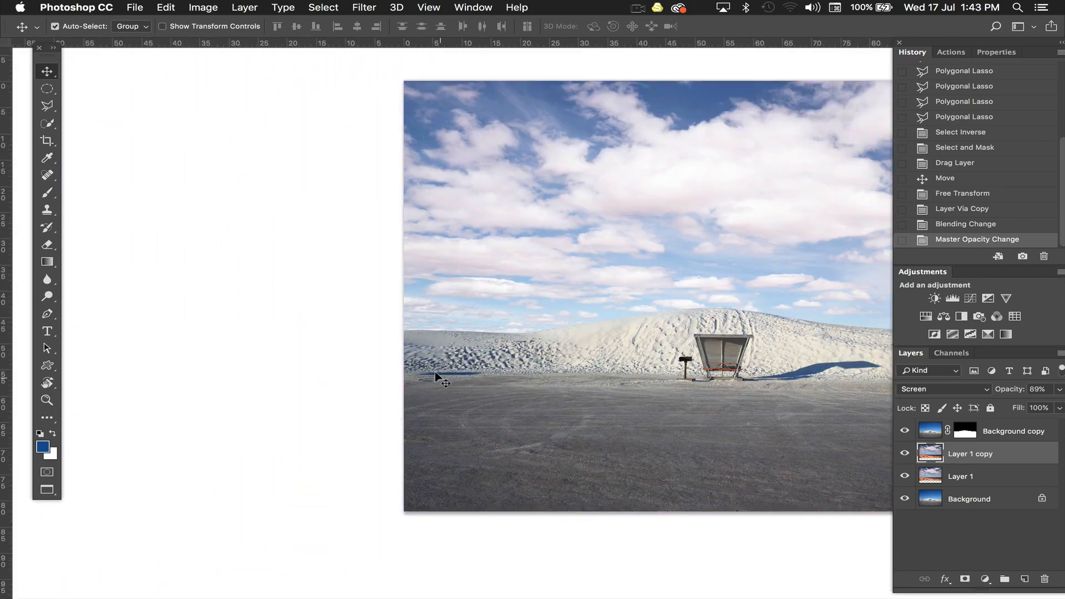
scroll(435, 372, left, 7)
scroll(435, 371, up, 2)
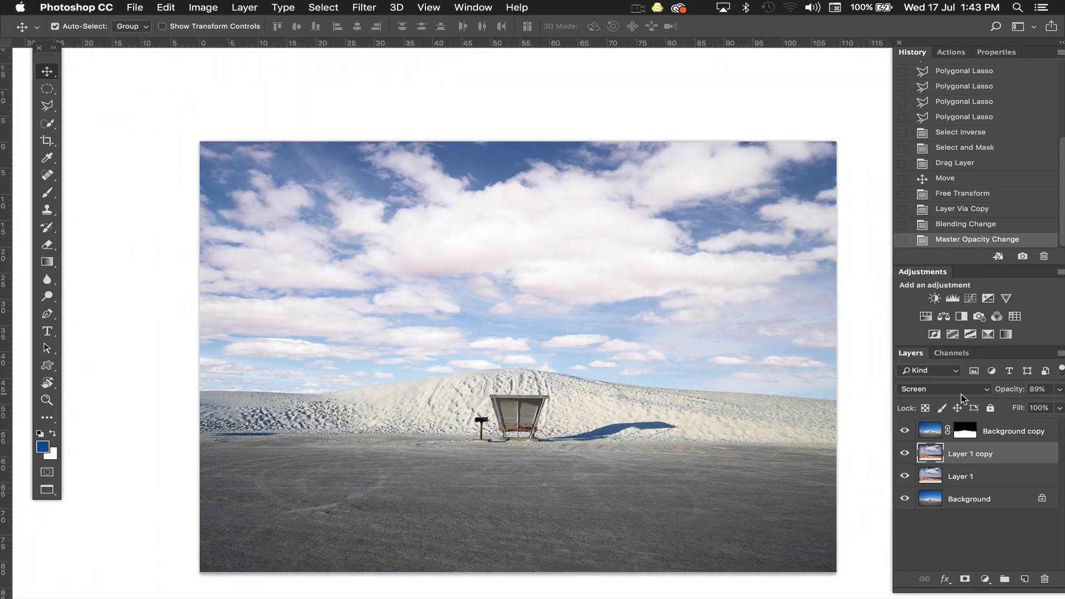
- Add a layer mask to Layer 1 copy and draw a vertical black-to-white gradient on it from just above the photo to below the dunes
click(964, 579)
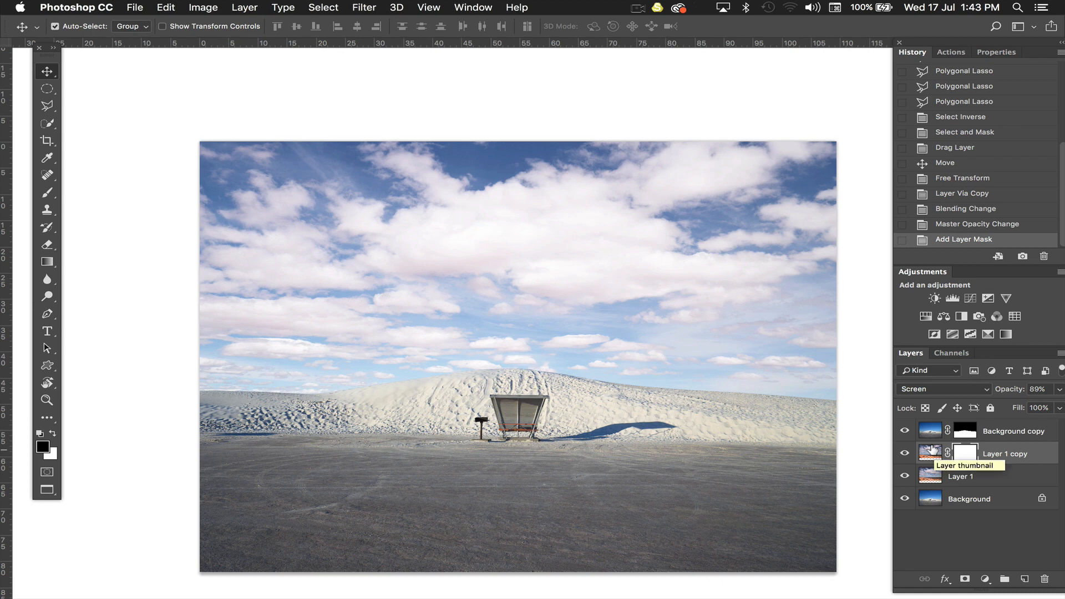
key(g)
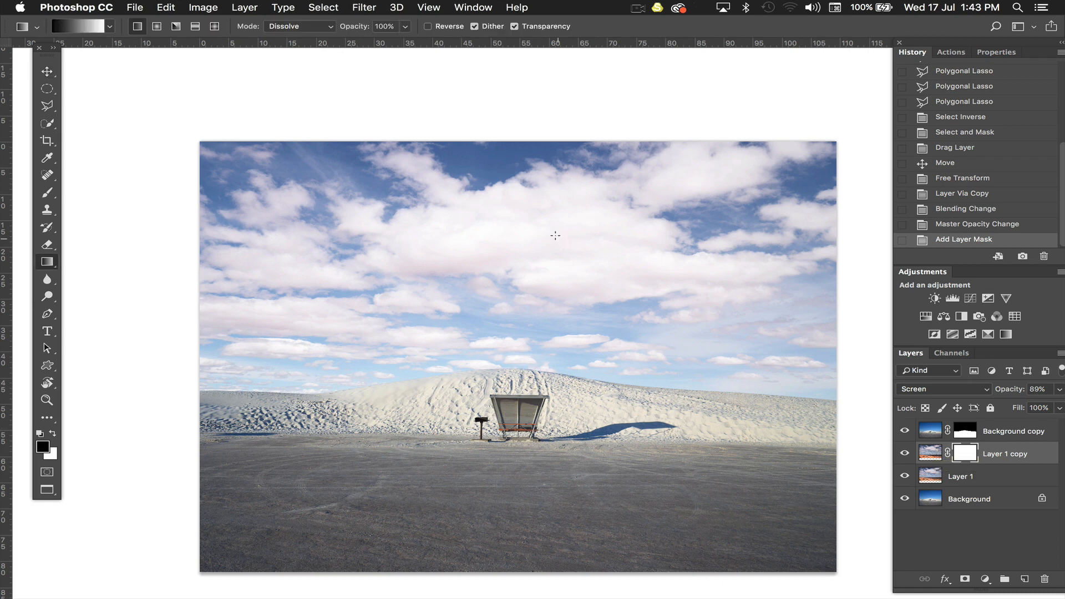
drag(491, 242, 489, 293)
drag(478, 129, 467, 460)
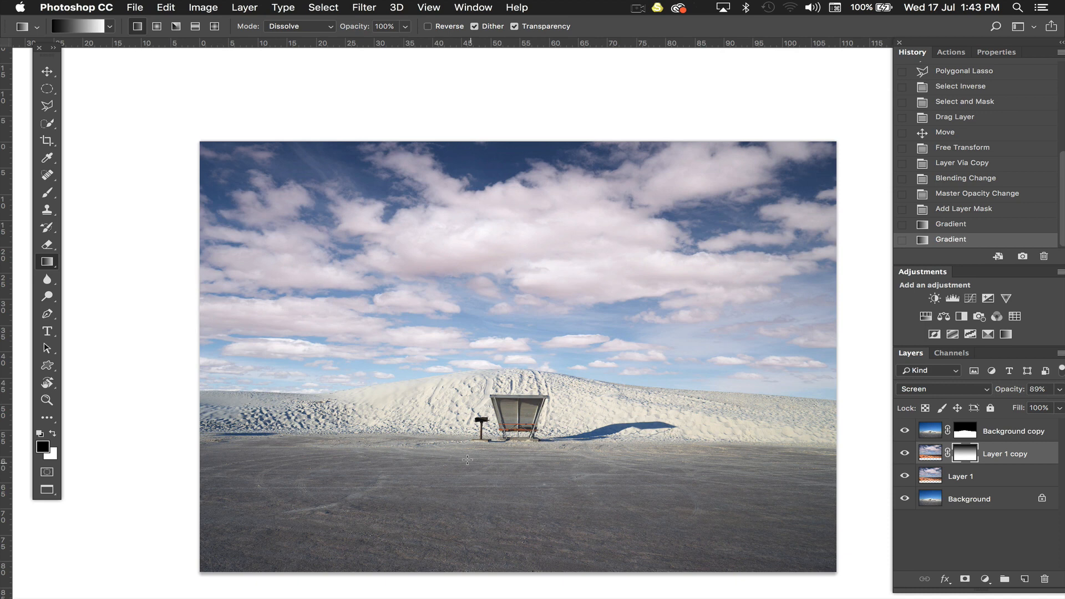
- Compare the sky with and without the gradient by disabling and re-enabling the Layer 1 copy mask
shift+click(964, 453)
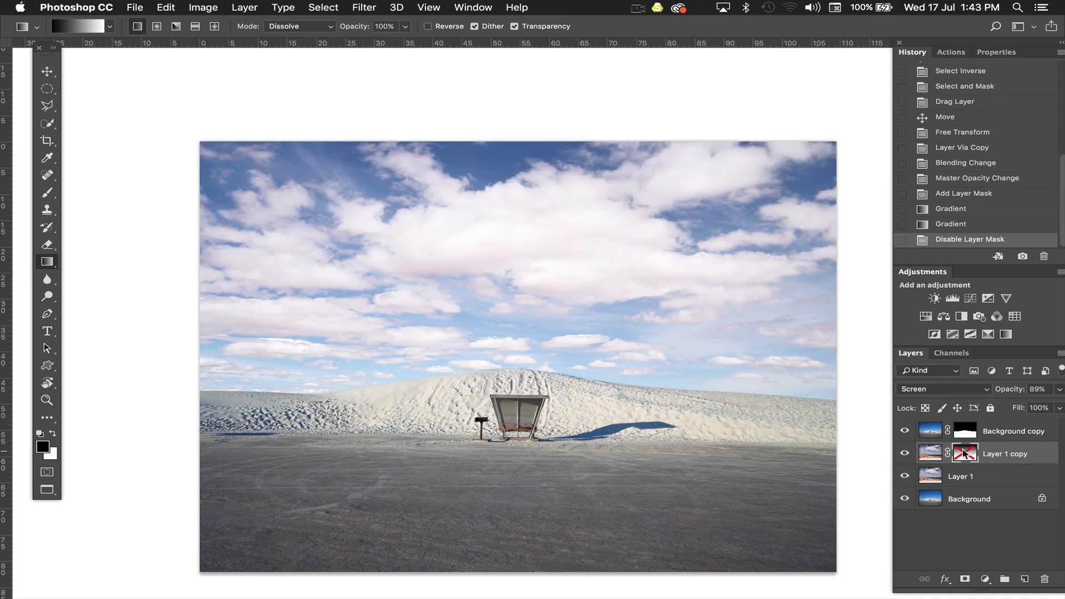
shift+click(964, 452)
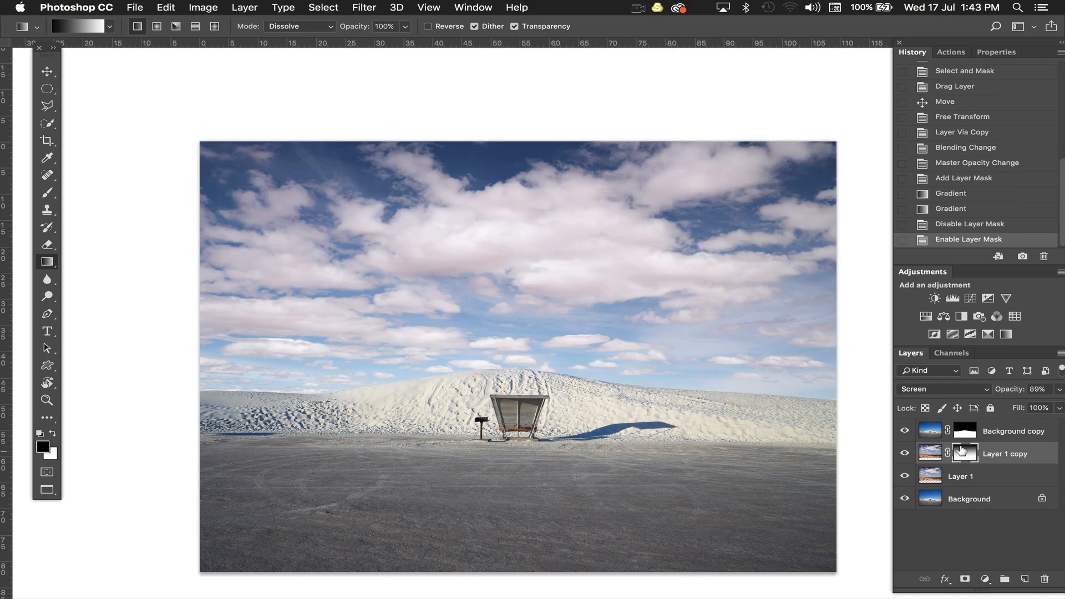
shift+click(963, 452)
shift+click(962, 452)
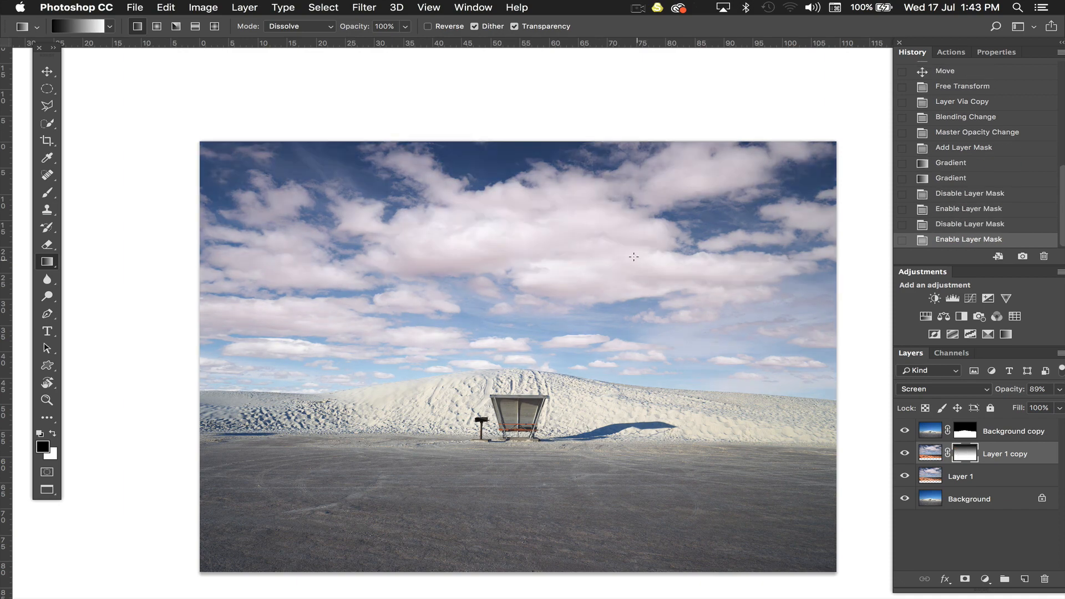
- Try alternative vertical black-to-white gradients on the Layer 1 copy mask, starting farther above the photo for a gentler darkening of the upper sky
key(super+minus)
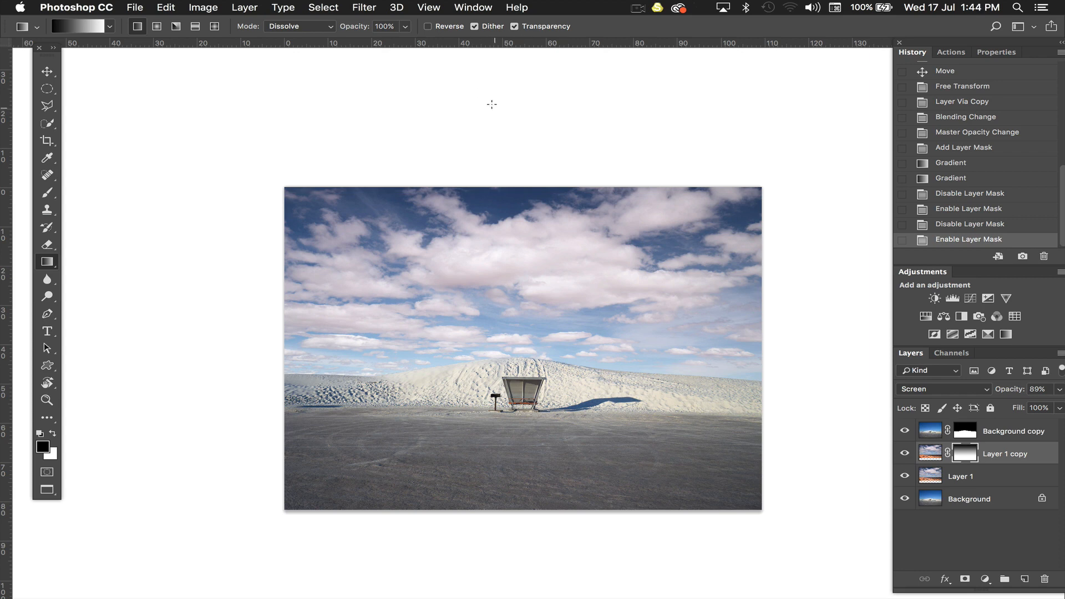
drag(492, 104, 492, 398)
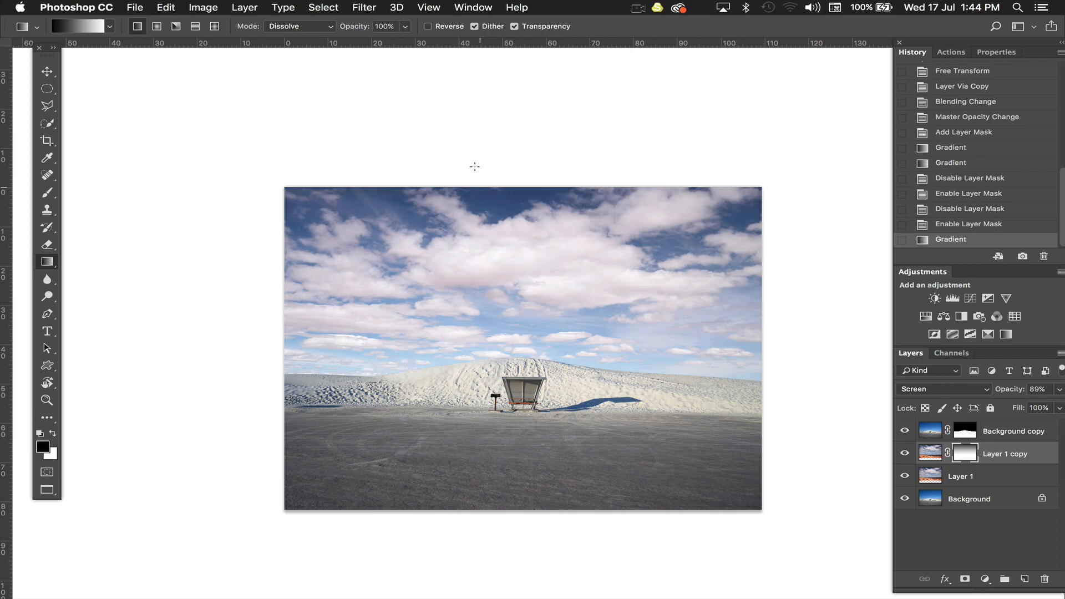
drag(475, 58, 490, 105)
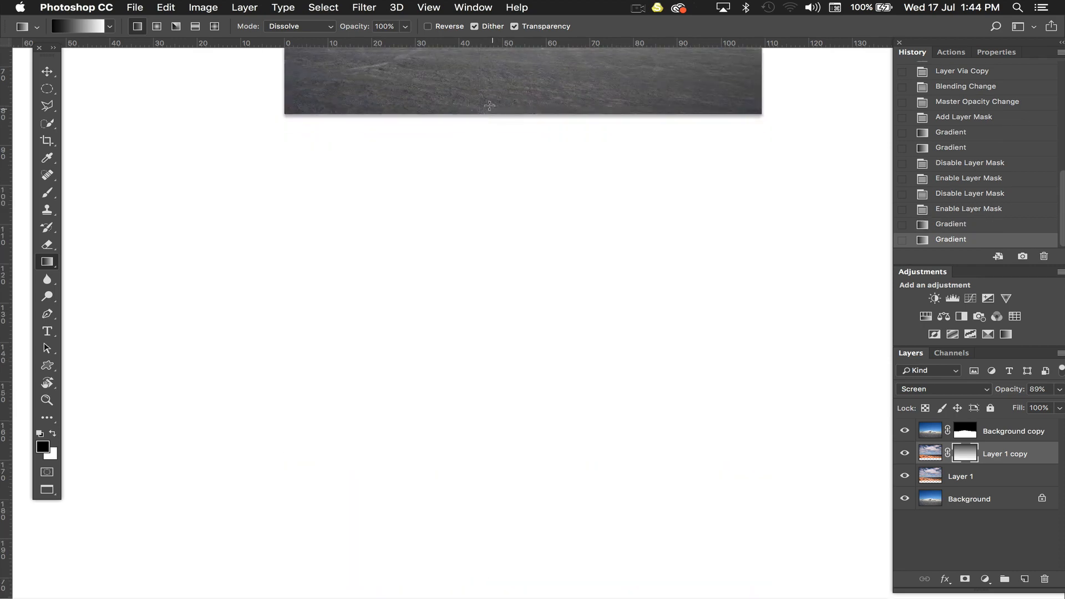
scroll(489, 106, up, 6)
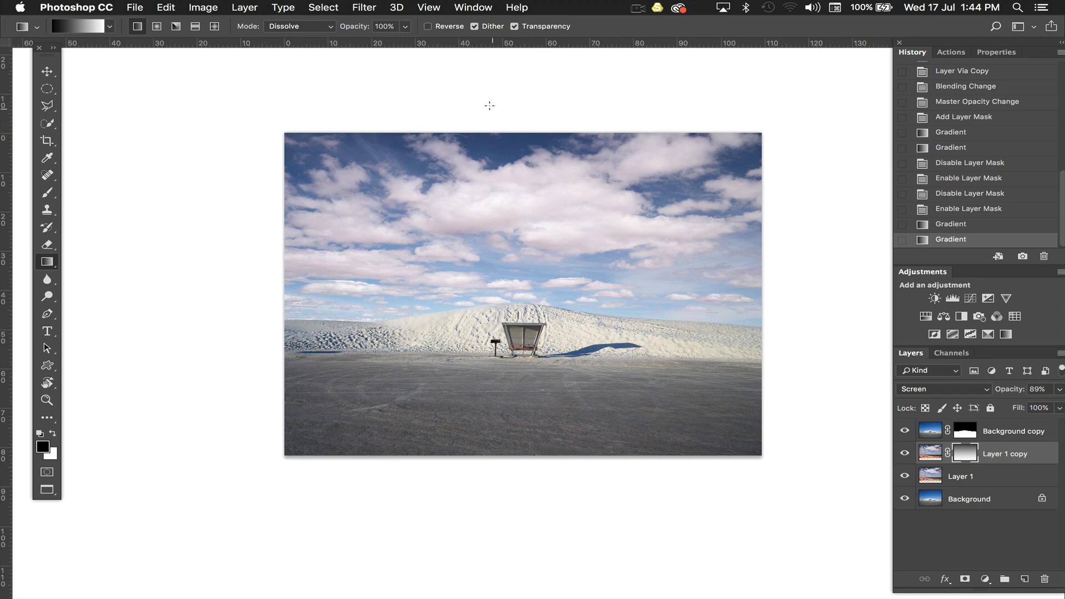
key(super+z)
key(super+shift+z)
scroll(460, 84, up, 5)
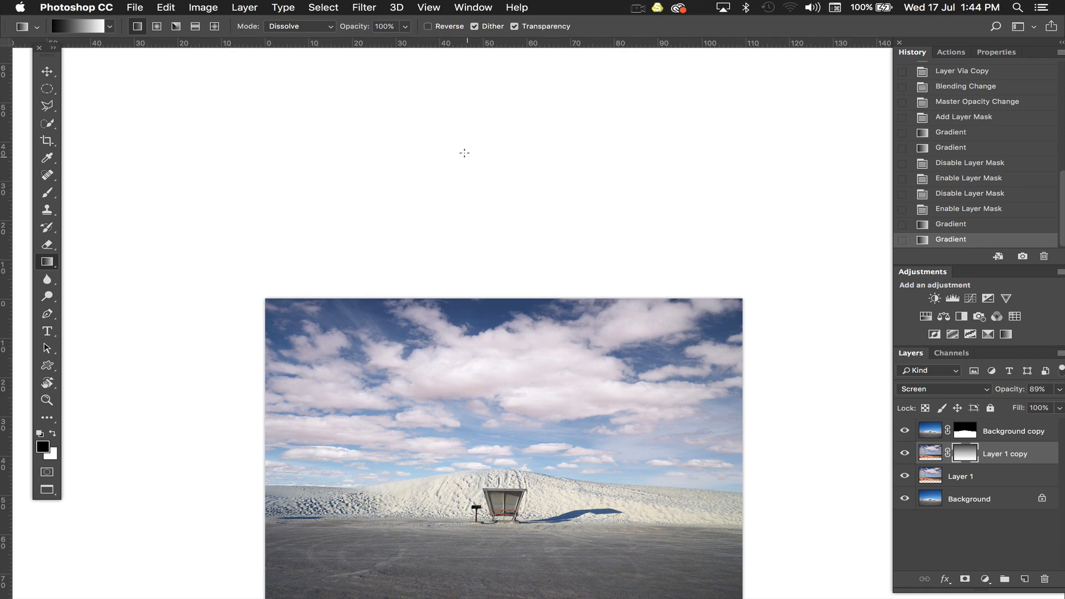
drag(464, 152, 469, 364)
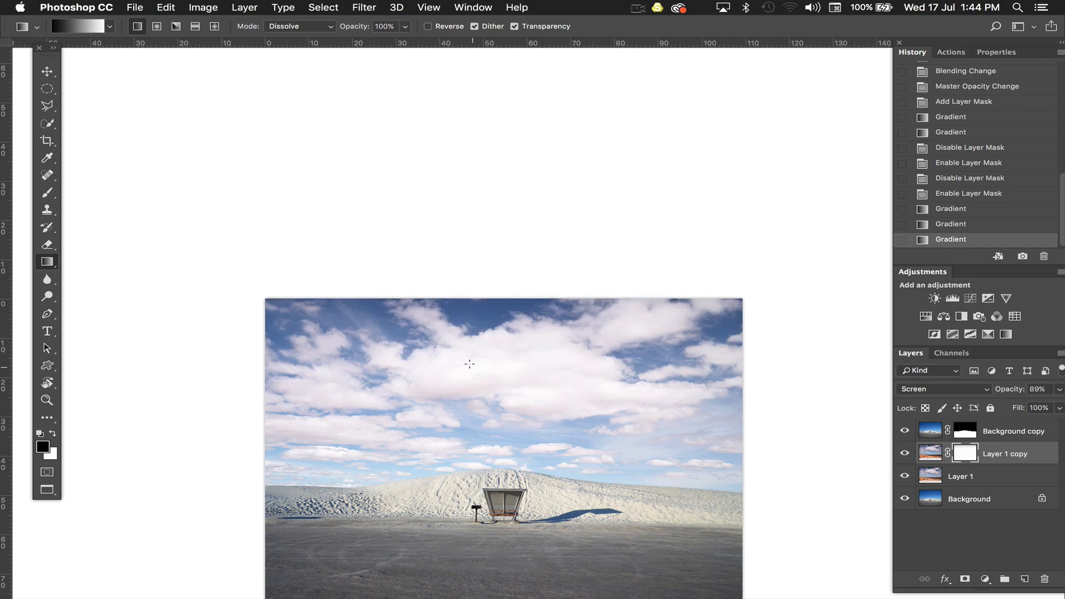
- Check Layer 1 copy and its mask on and off, and redraw the mask gradient from slightly above the photo to the lower clouds
click(904, 452)
click(904, 452)
shift+click(964, 453)
shift+click(964, 454)
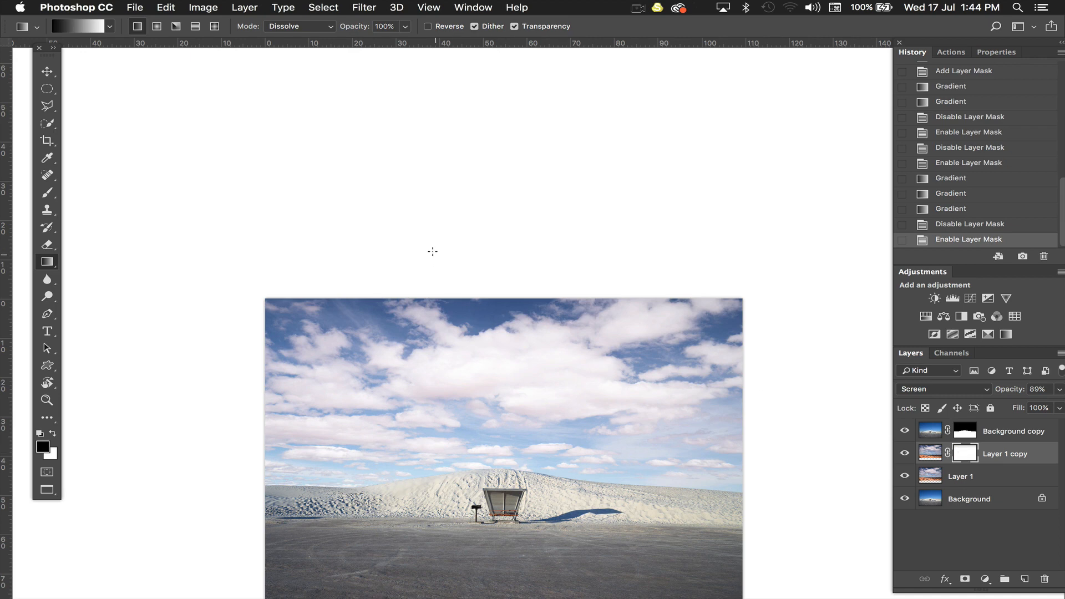
drag(433, 251, 428, 423)
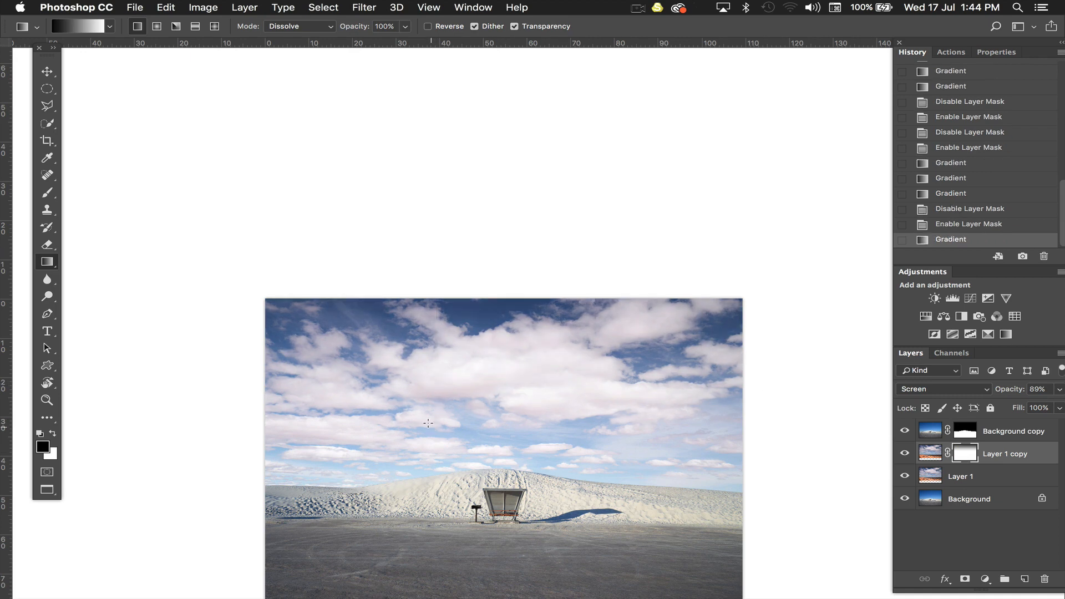
- Set the opacity of Layer 1 copy to 100%
scroll(428, 423, down, 5)
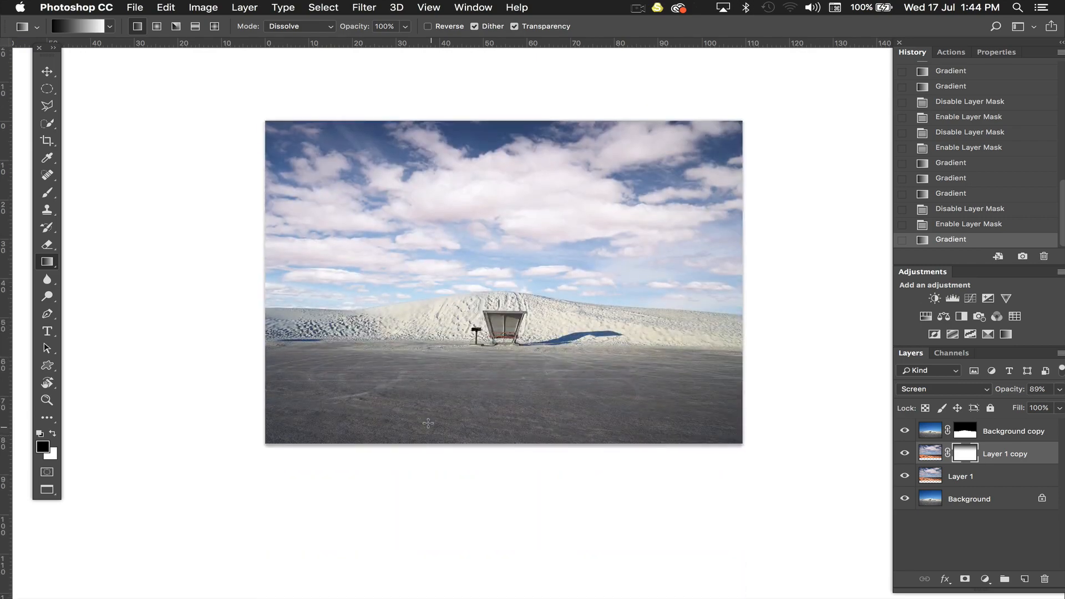
key(super+equal)
scroll(428, 423, up, 4)
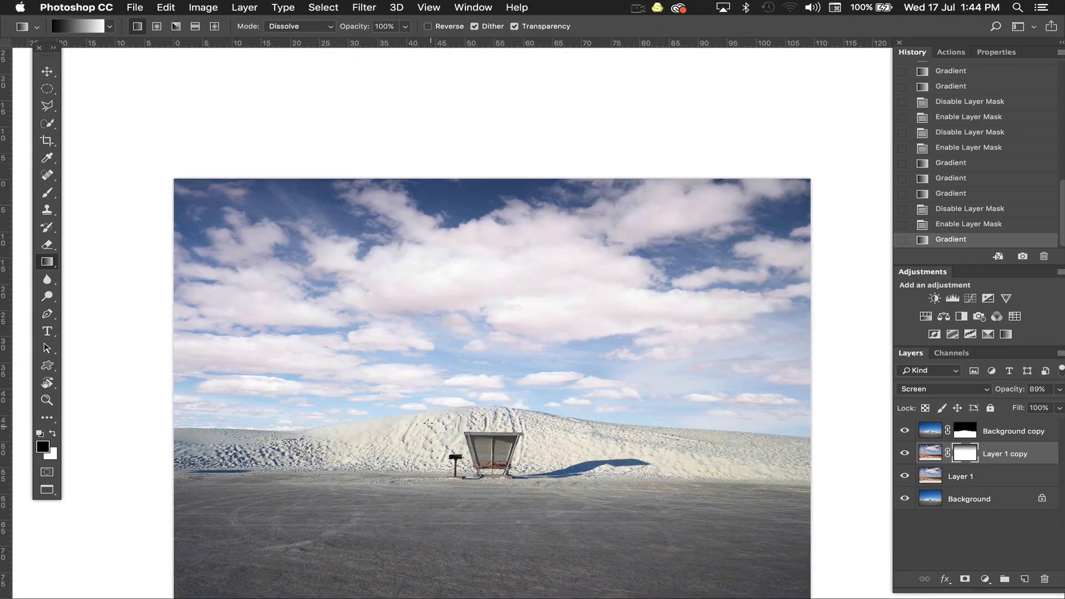
scroll(428, 423, down, 1)
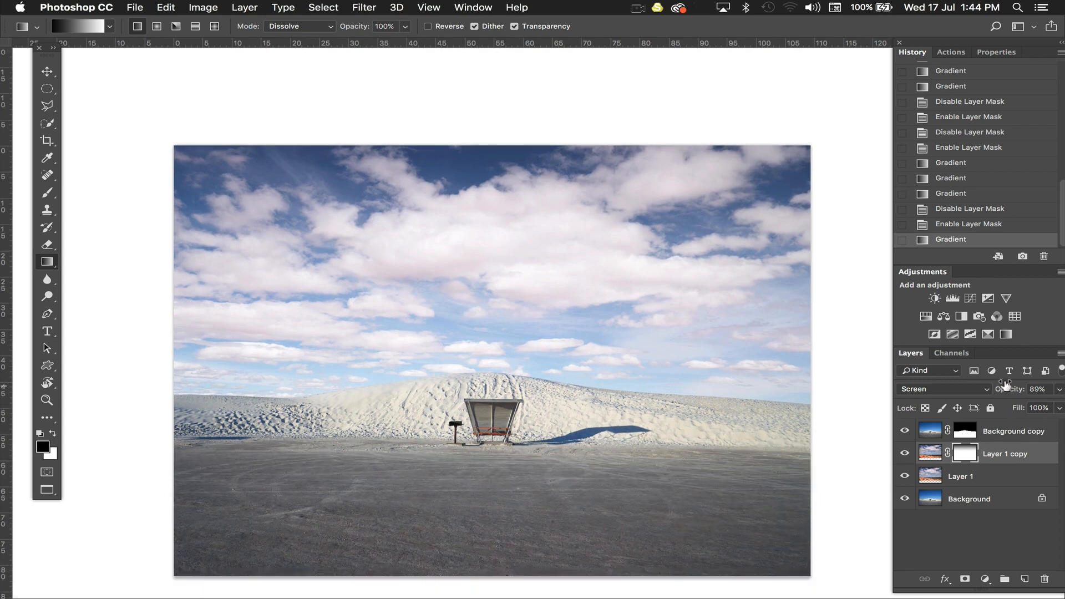
drag(1006, 389, 1013, 391)
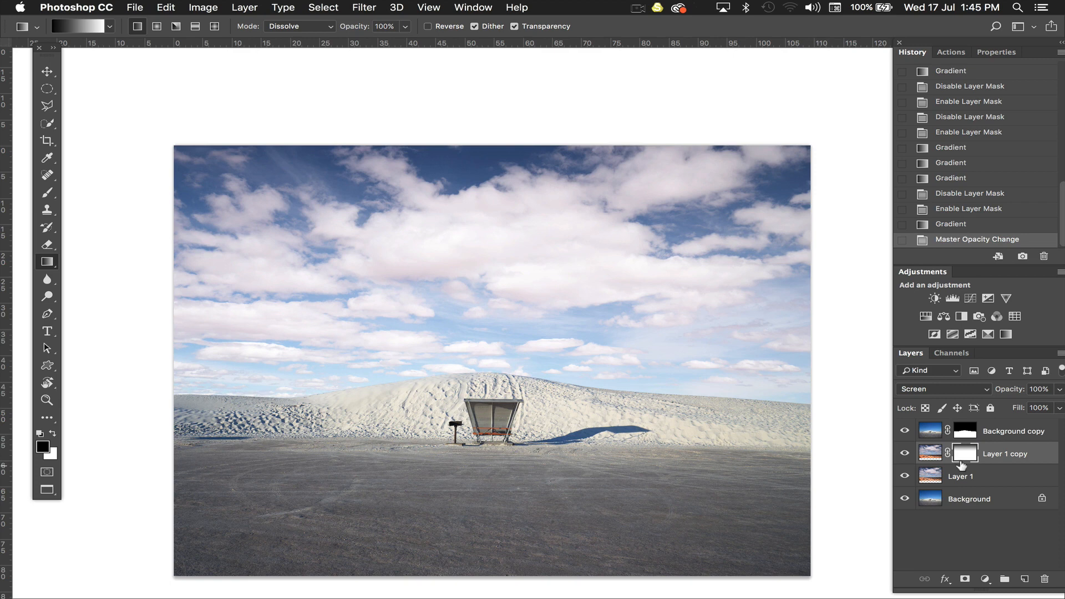
- Add a Hue/Saturation adjustment clipped to Layer 1 copy, with Colorize enabled and the hue set to 216
click(924, 317)
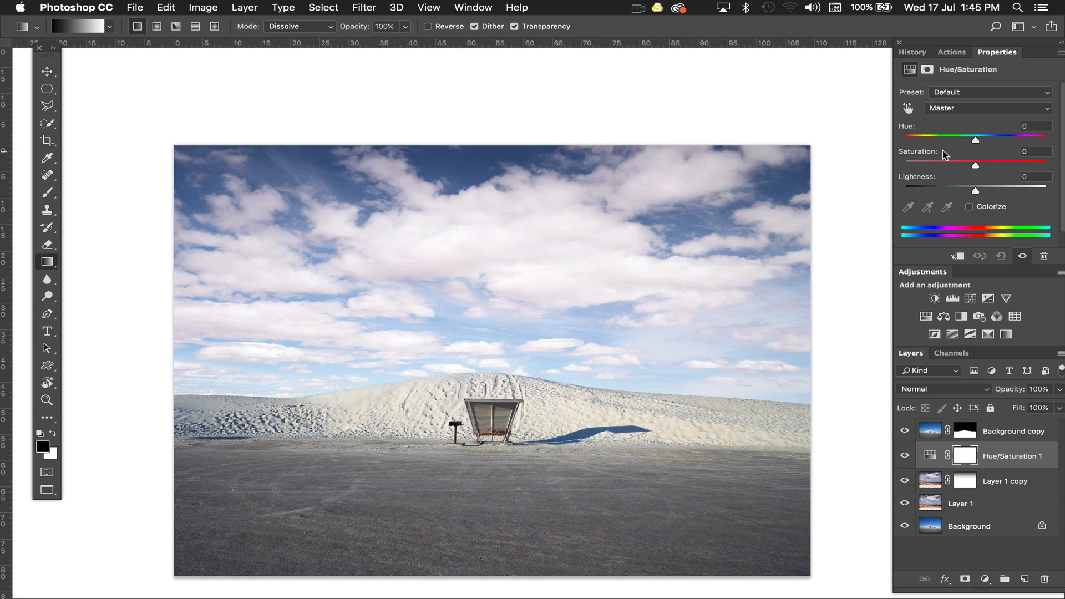
click(957, 255)
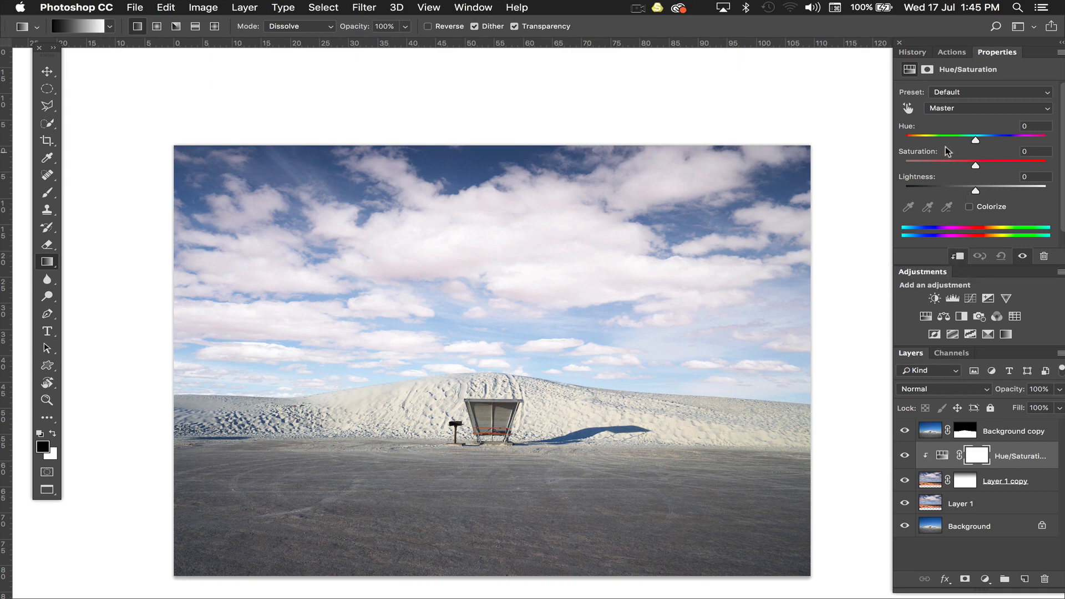
click(969, 206)
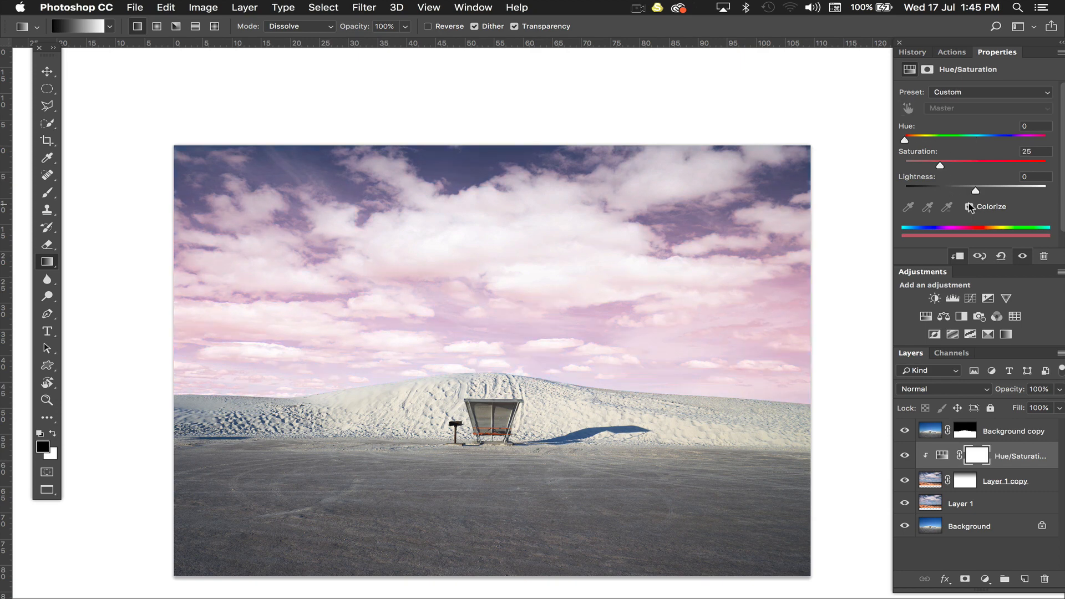
drag(907, 141, 989, 141)
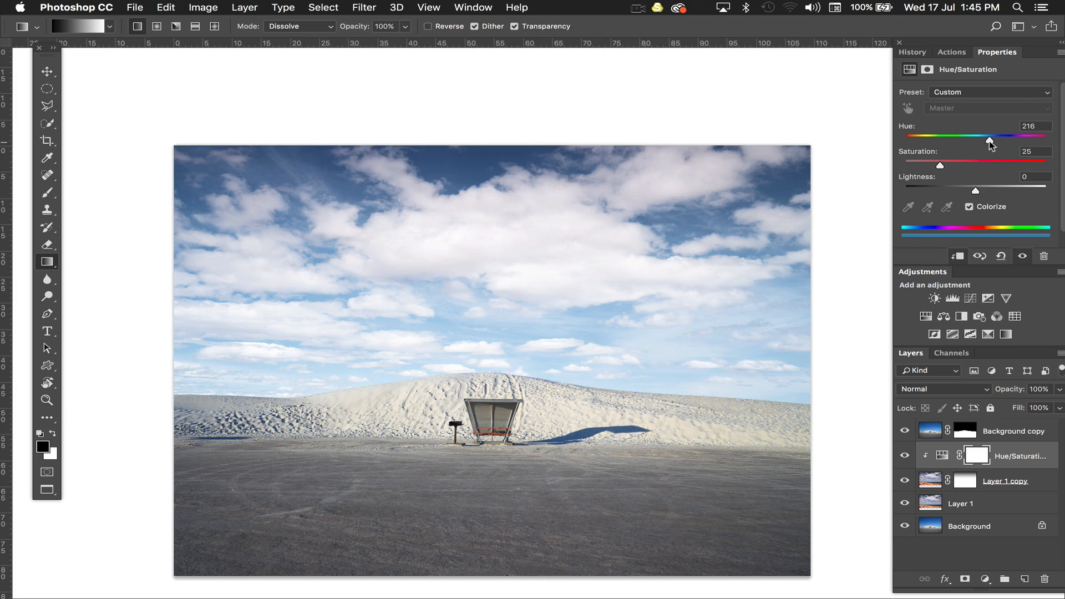
- Compare the sky color with and without the Hue/Saturation adjustment by toggling its visibility
click(904, 454)
click(905, 453)
click(904, 454)
click(904, 454)
click(904, 454)
click(904, 453)
click(904, 453)
scroll(709, 415, down, 2)
scroll(709, 414, right, 1)
scroll(708, 415, up, 2)
scroll(709, 414, left, 1)
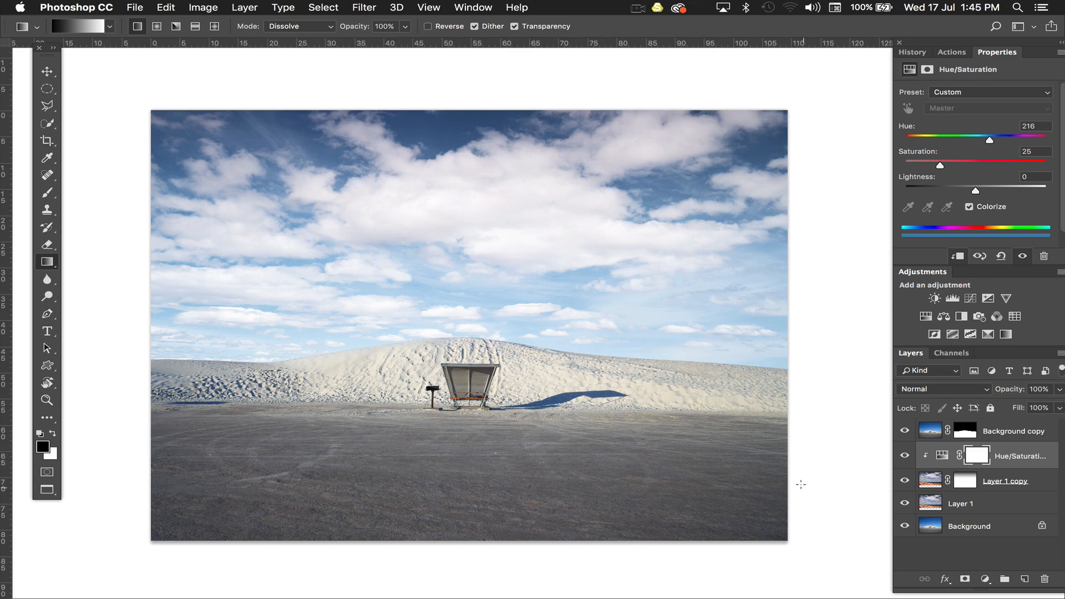
- Add a Curves adjustment in Screen mode above Background copy and invert its mask to black
click(970, 298)
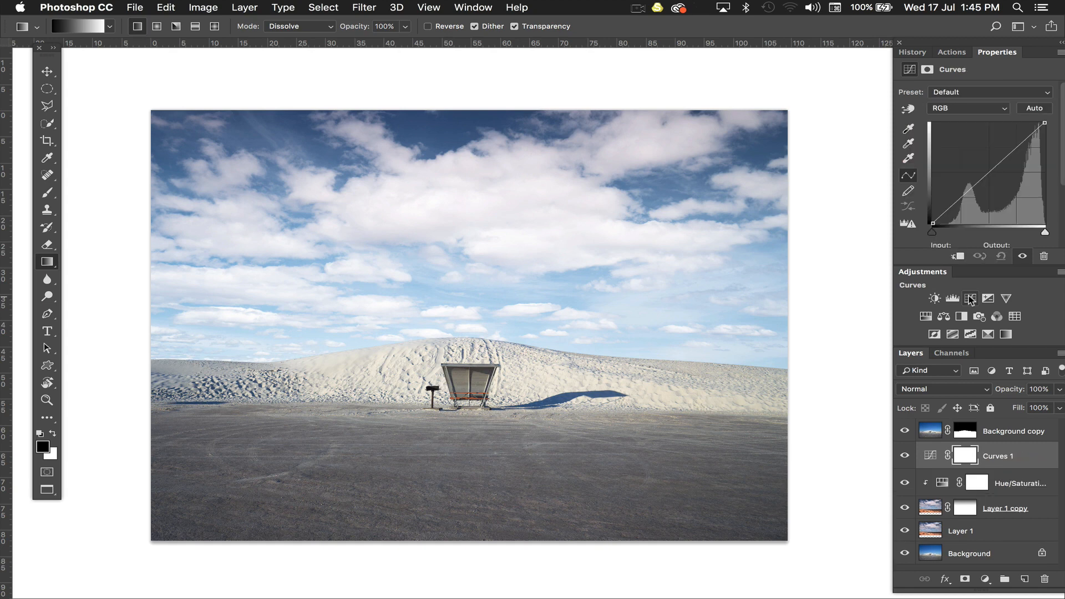
click(944, 386)
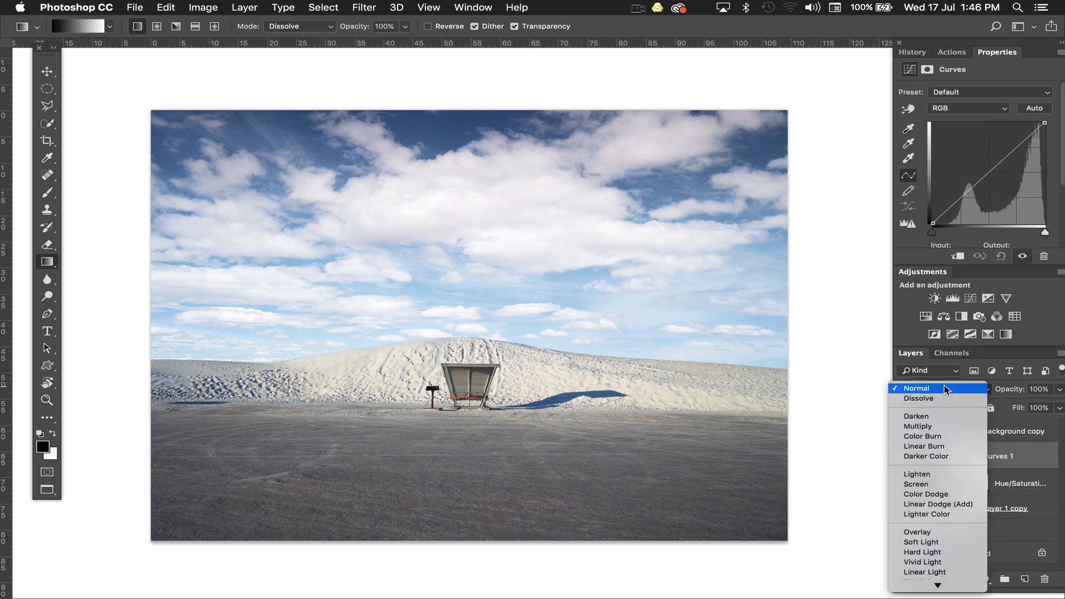
click(924, 486)
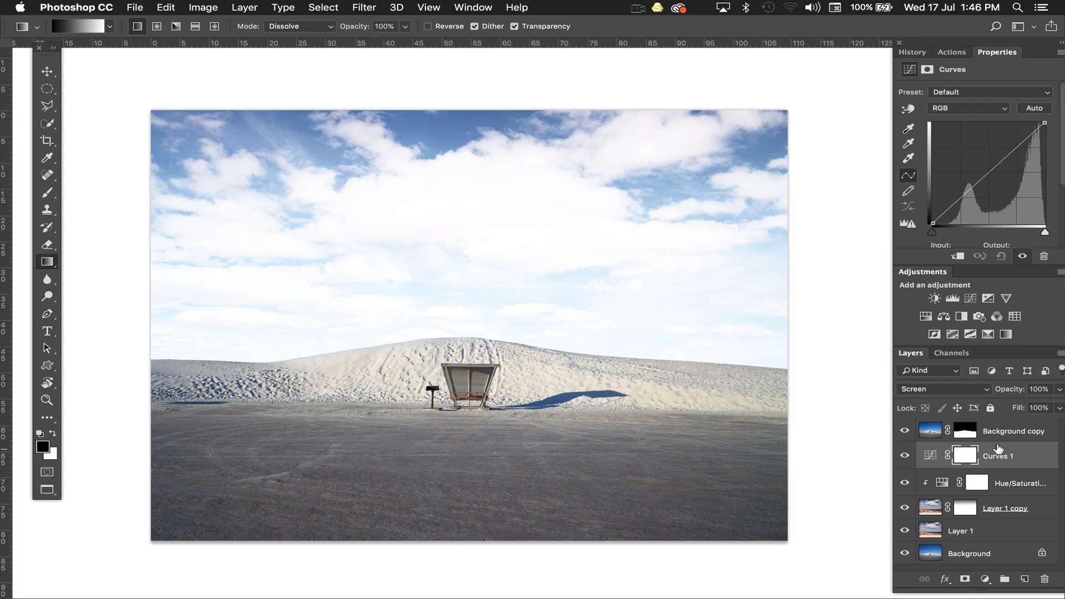
drag(998, 450, 991, 418)
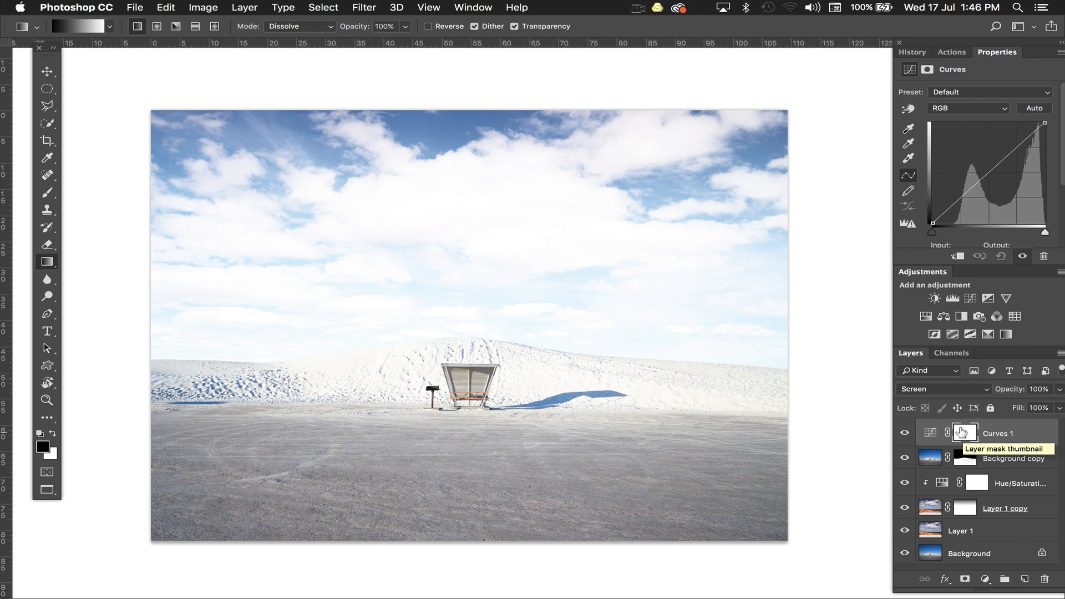
key(super+i)
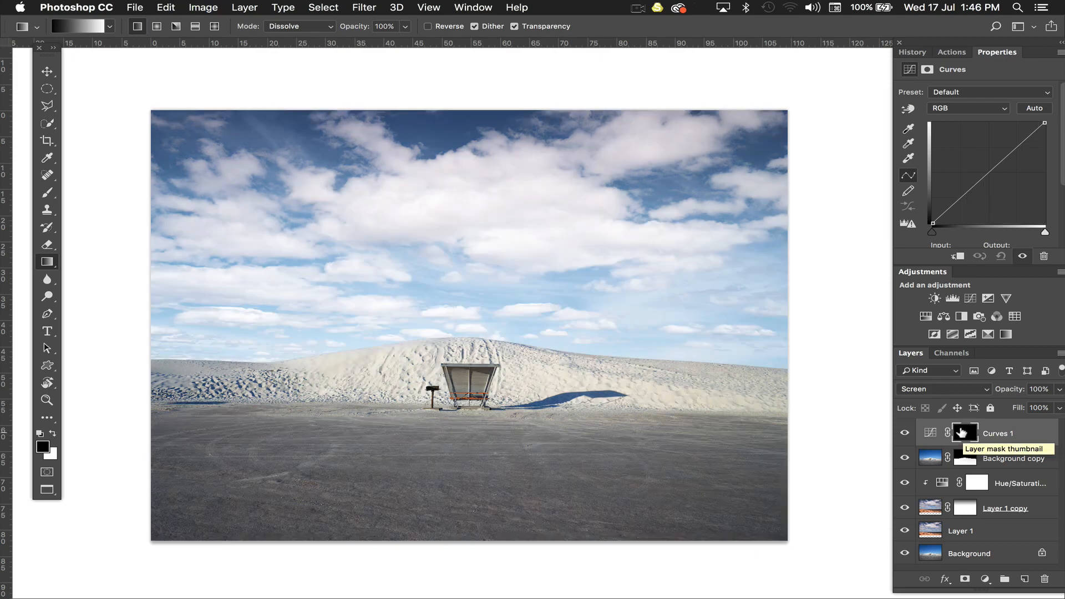
- Paint a horizontal white band across the ground just below the dunes on the Curves mask, using a soft 1400 px brush at 30% opacity
key(b)
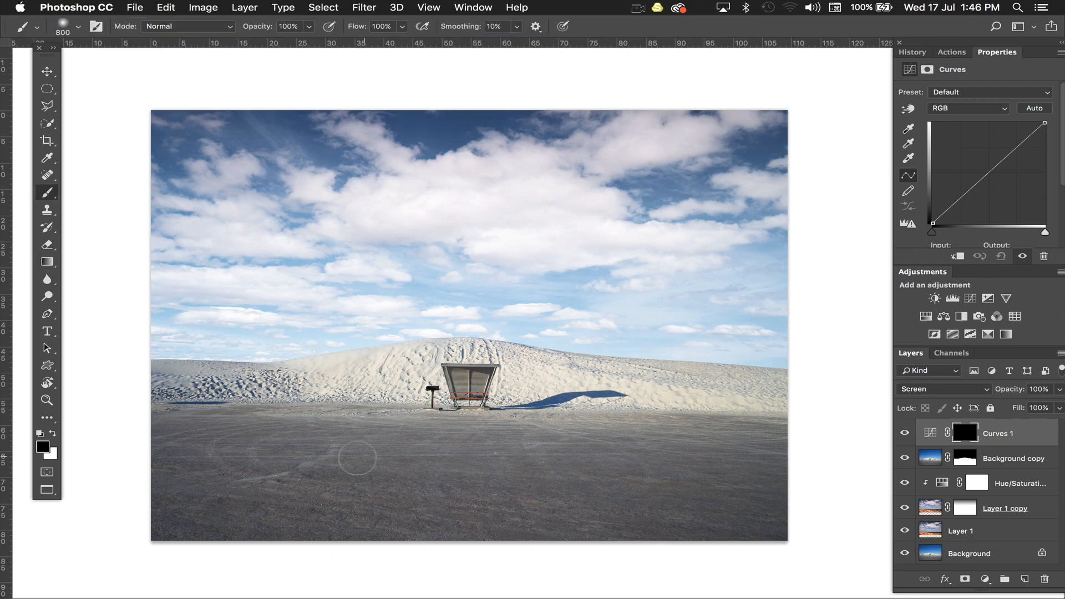
key(x)
key(bracketright)
key(bracketright)
key(bracketright)
key(bracketright)
key(bracketright)
key(bracketright)
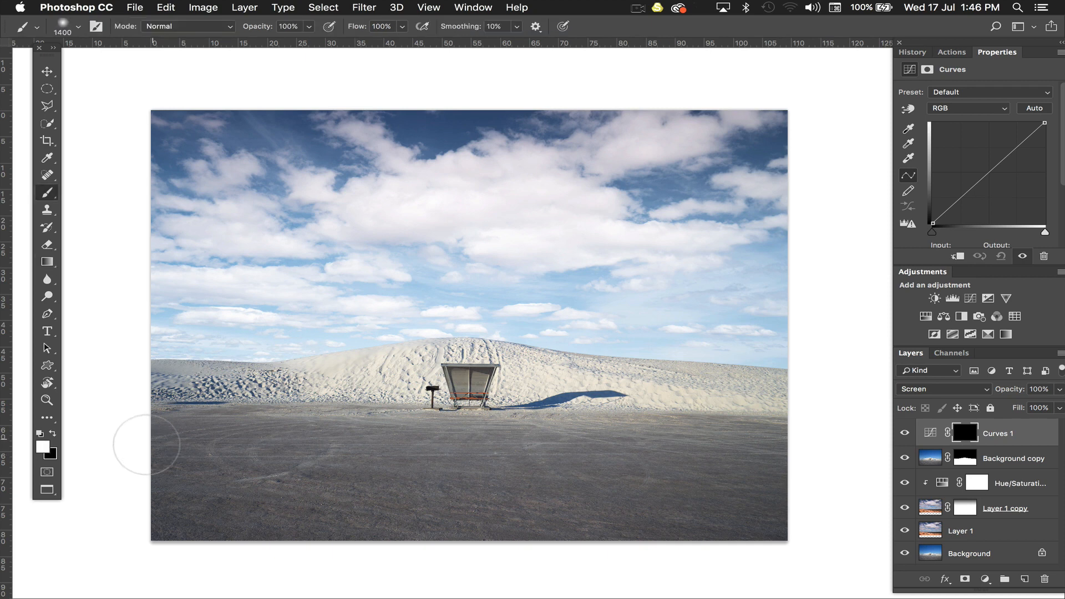
key(3)
click(147, 447)
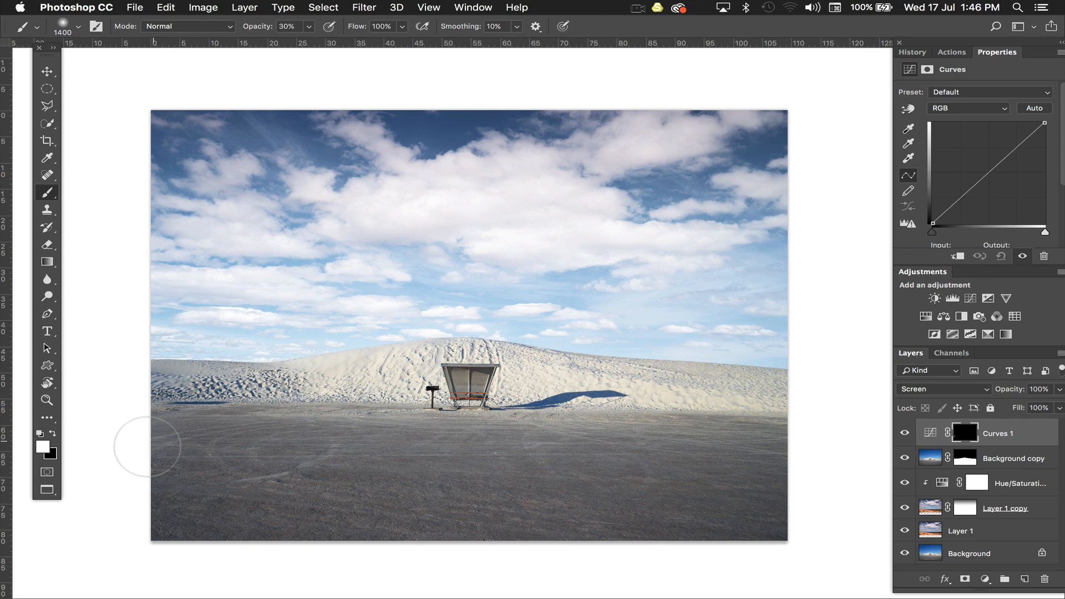
mouse_move(147, 447)
mouse_down()
mouse_move(561, 439)
mouse_move(772, 446)
mouse_up()
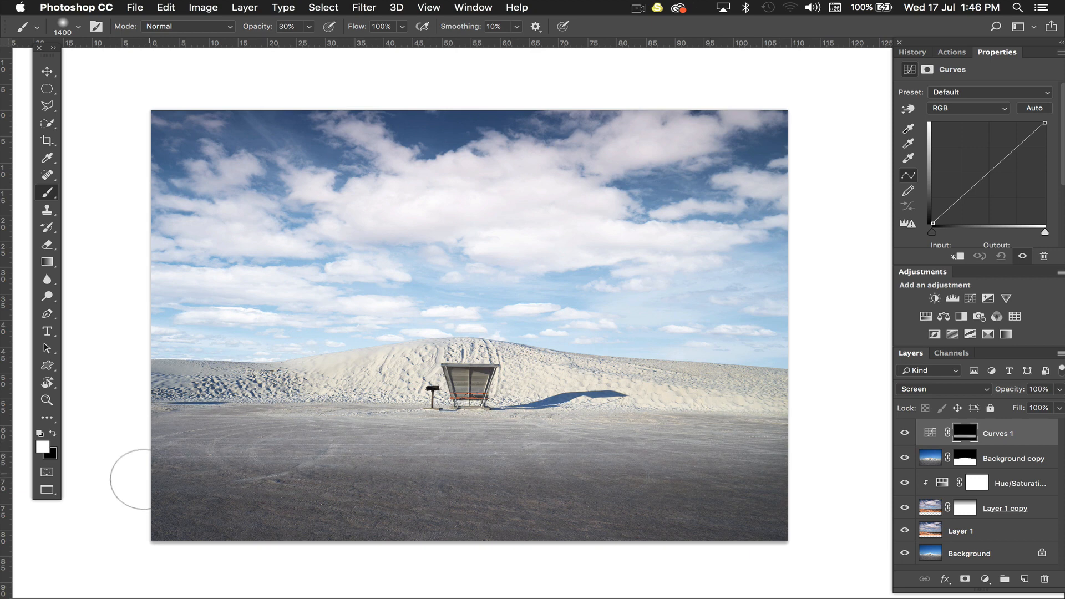
- Extend the brightened ground slightly lower with a white brush at 10% opacity on the Curves mask, checking the stroke by undoing and redoing it
key(1)
mouse_move(747, 478)
mouse_down()
mouse_move(565, 505)
mouse_move(262, 493)
mouse_move(91, 465)
mouse_up()
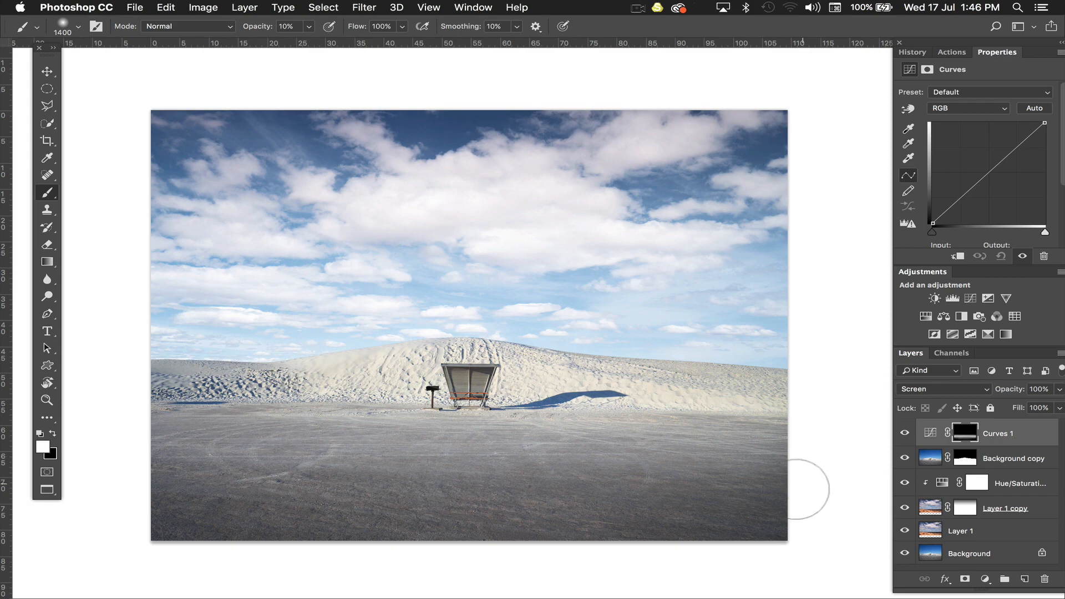
right_click(754, 477)
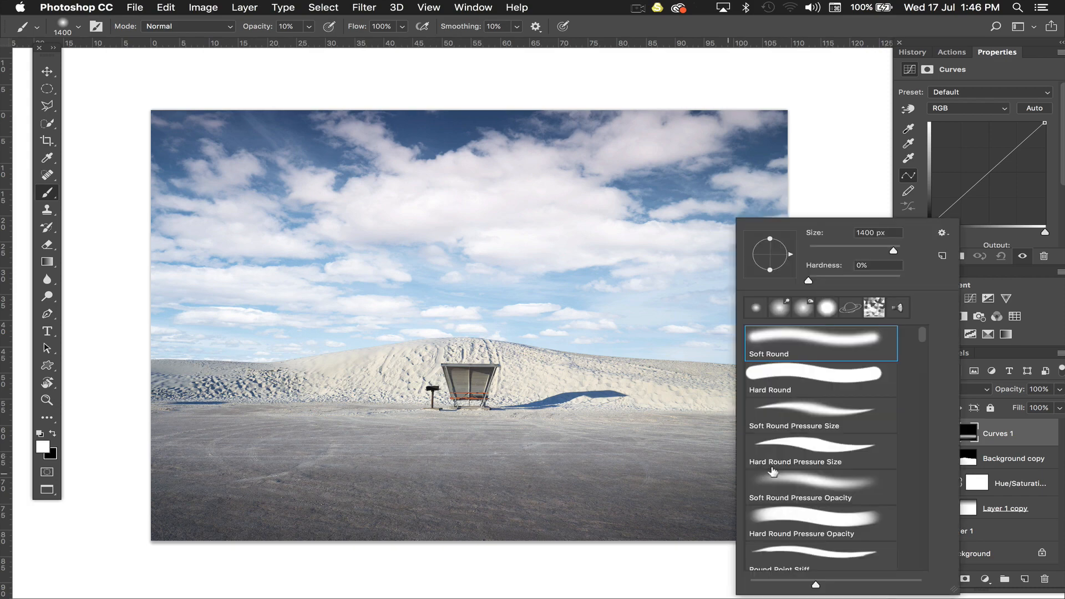
click(727, 473)
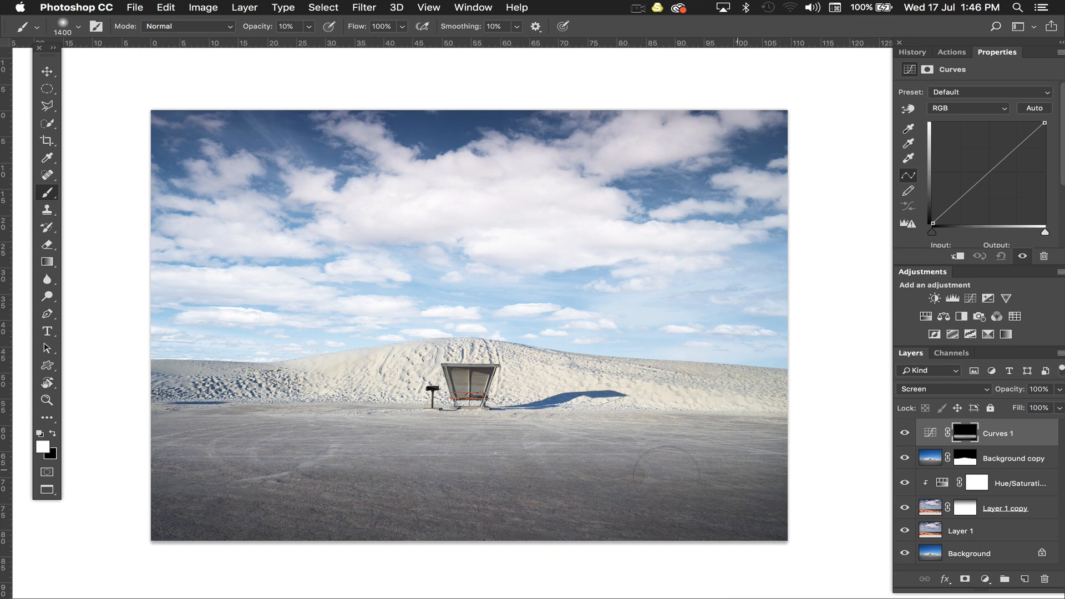
key(super+z)
key(super+z)
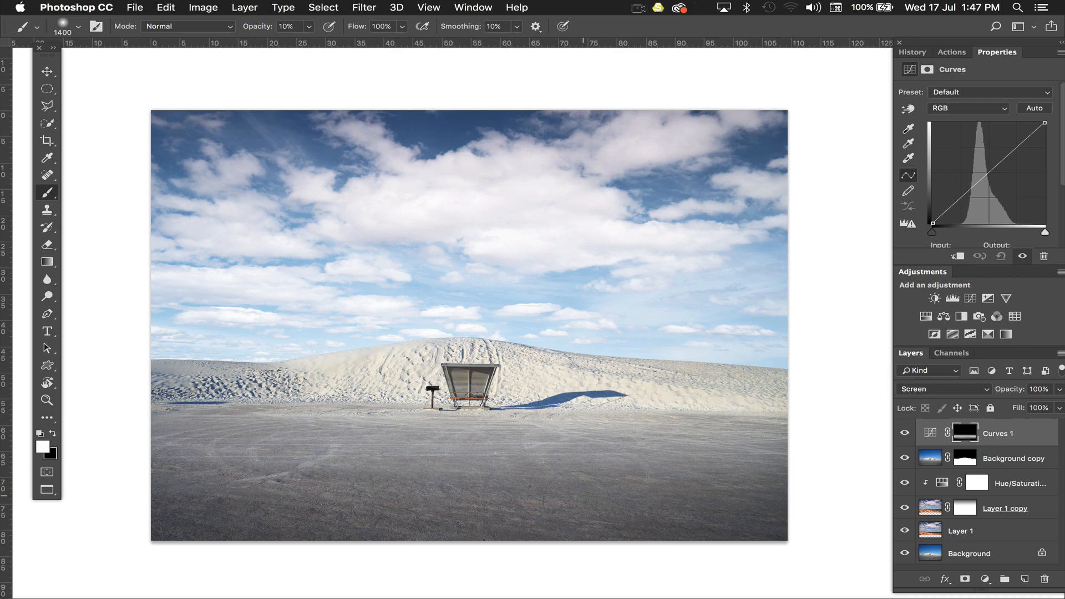
- Compare the ground with and without the brightening by toggling the Curves layer's visibility
click(904, 433)
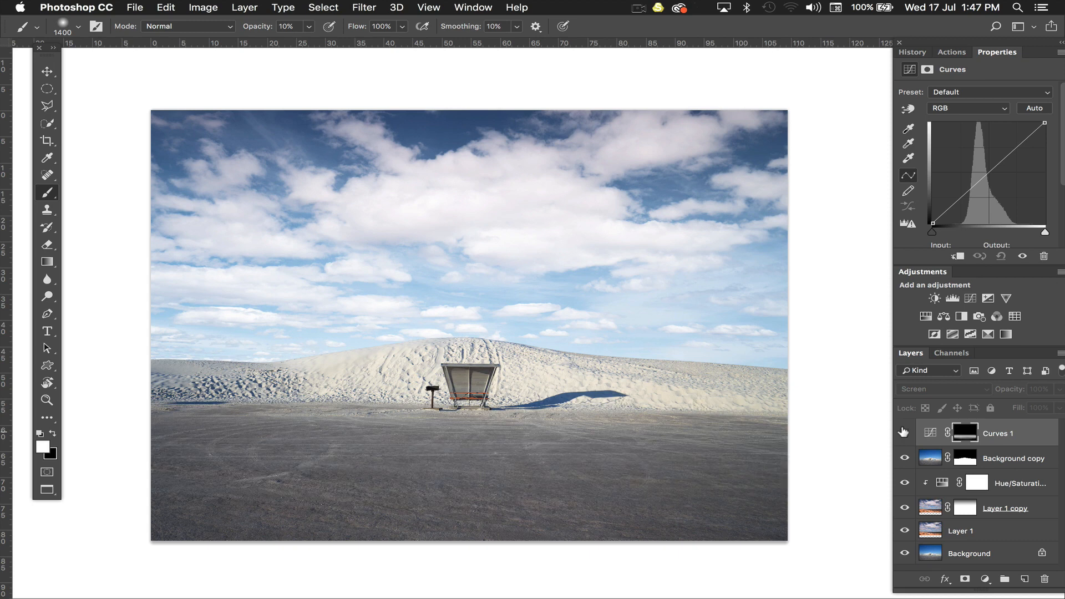
click(904, 433)
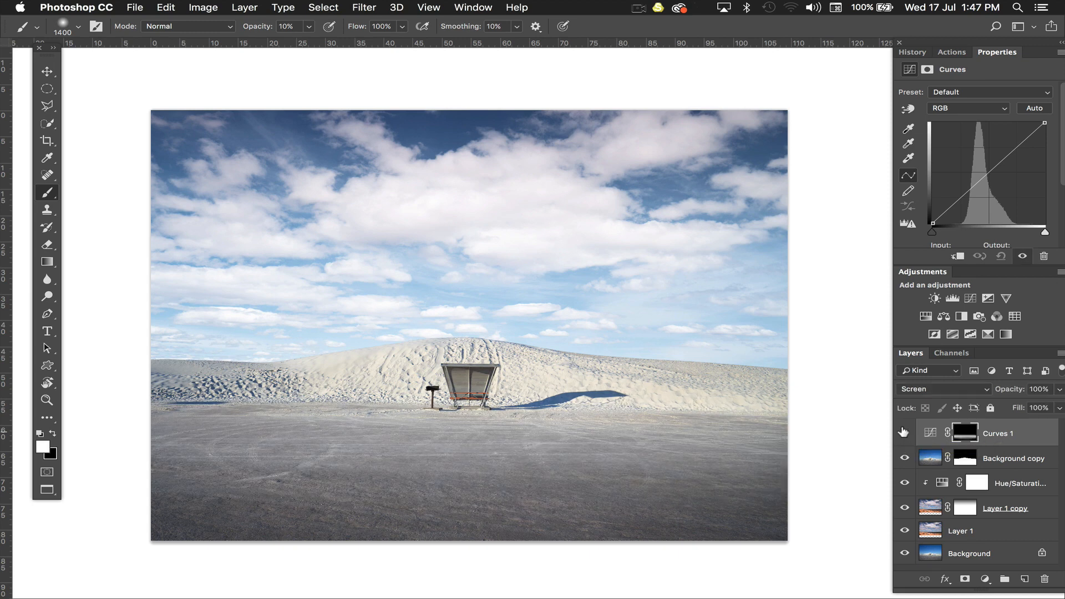
click(904, 432)
click(904, 433)
click(904, 433)
click(904, 433)
- Add a Color Lookup adjustment using AB - Teal & Orange.3dl at 35% opacity and check its effect on and off
click(1014, 317)
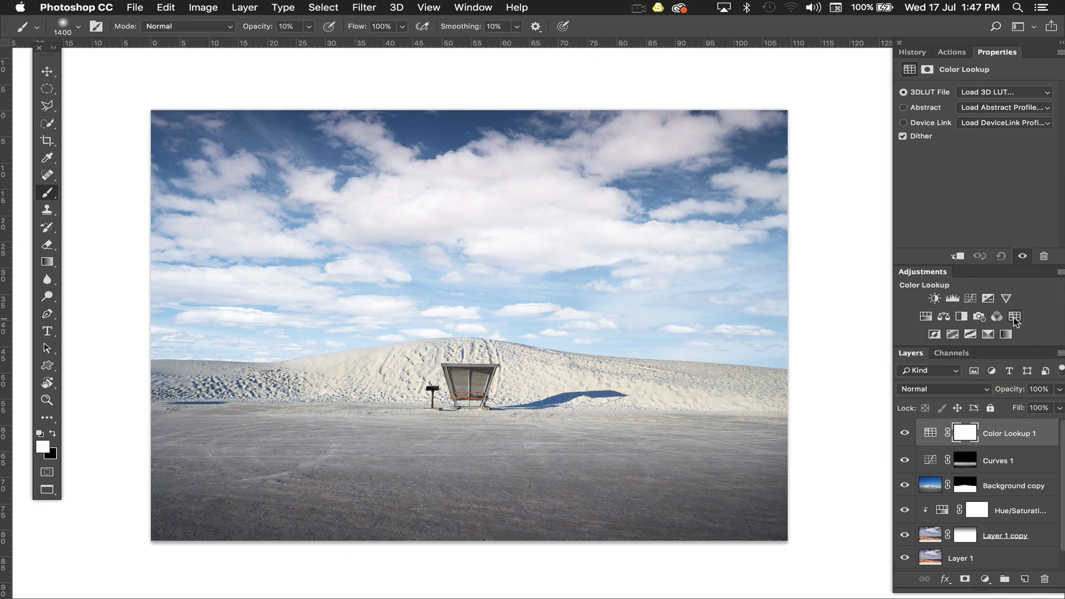
click(991, 92)
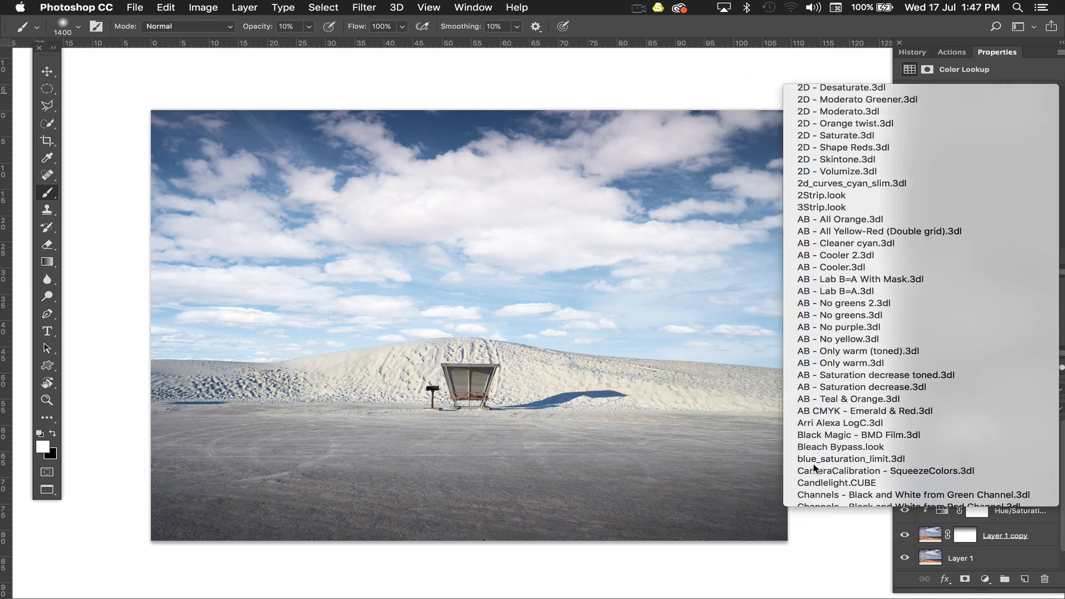
click(814, 465)
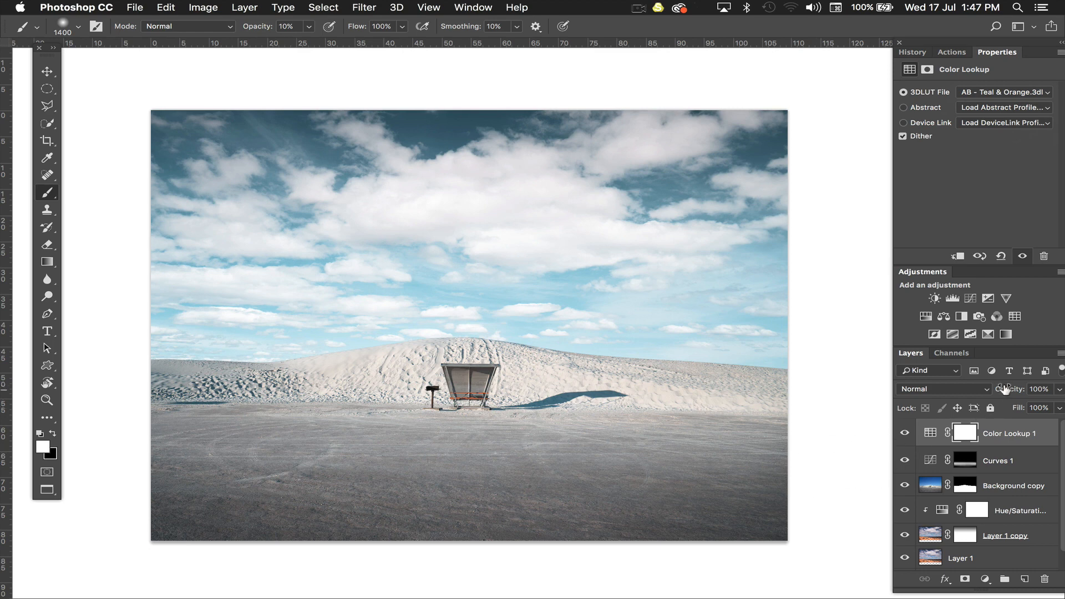
drag(1003, 387, 919, 385)
drag(1006, 390, 992, 394)
click(899, 429)
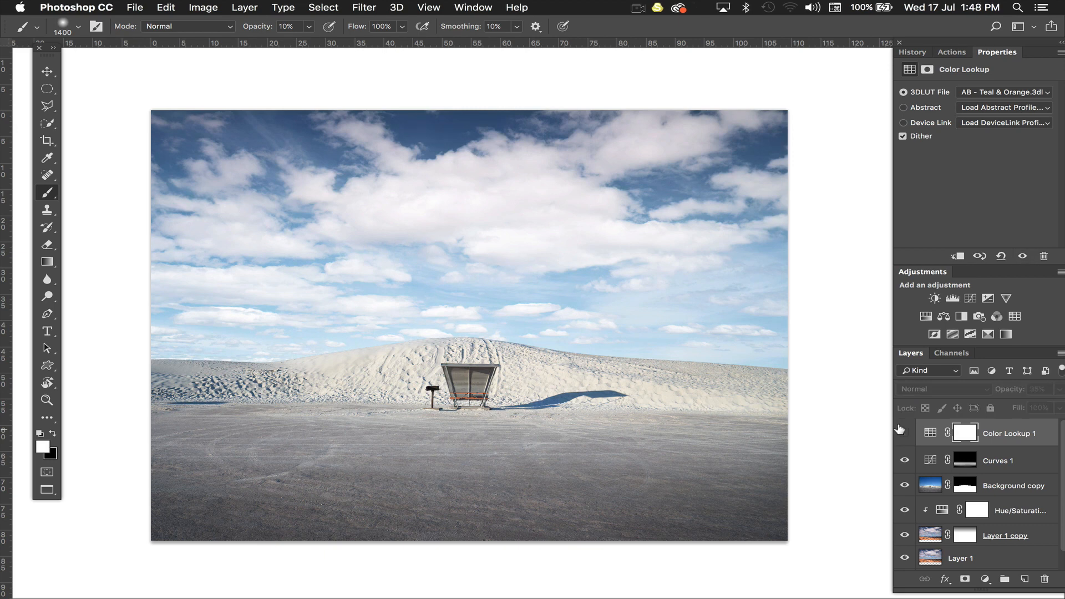
click(900, 429)
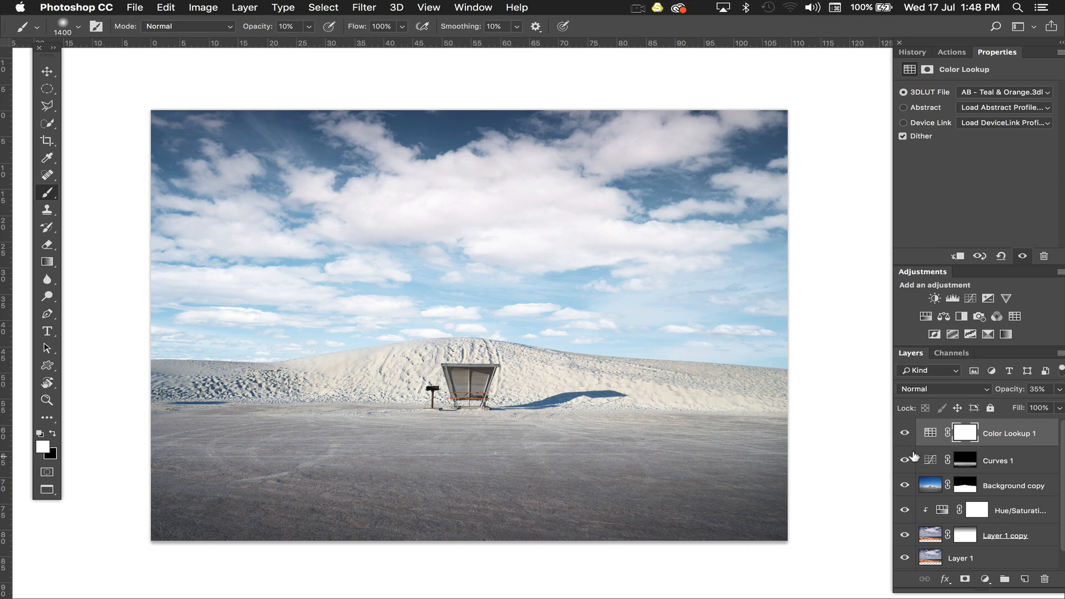
- Duplicate the Color Lookup layer and set the copy's blend mode to Screen
key(super+j)
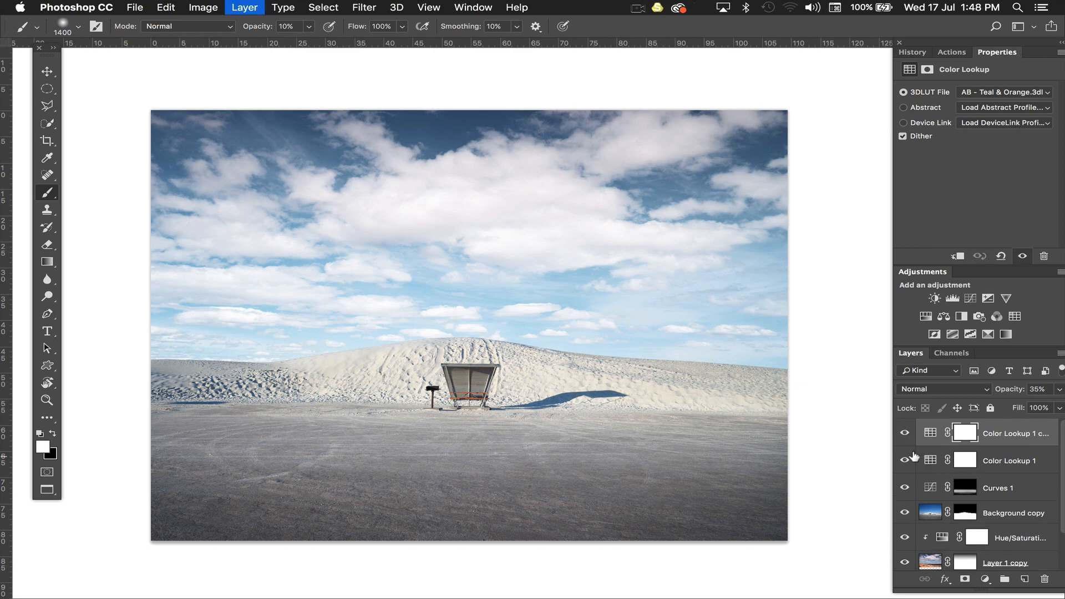
click(950, 389)
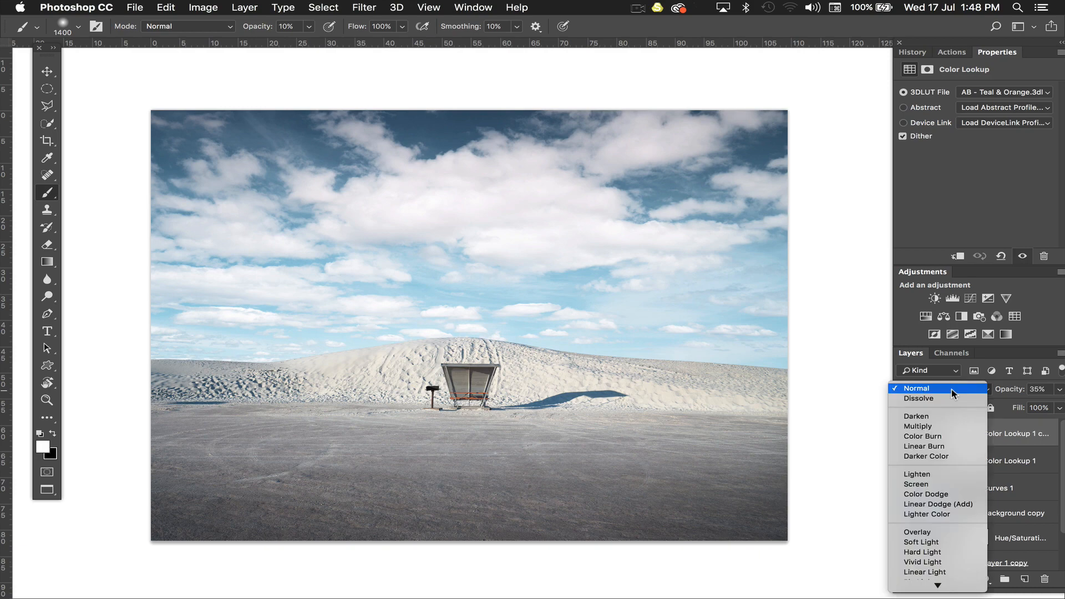
click(916, 485)
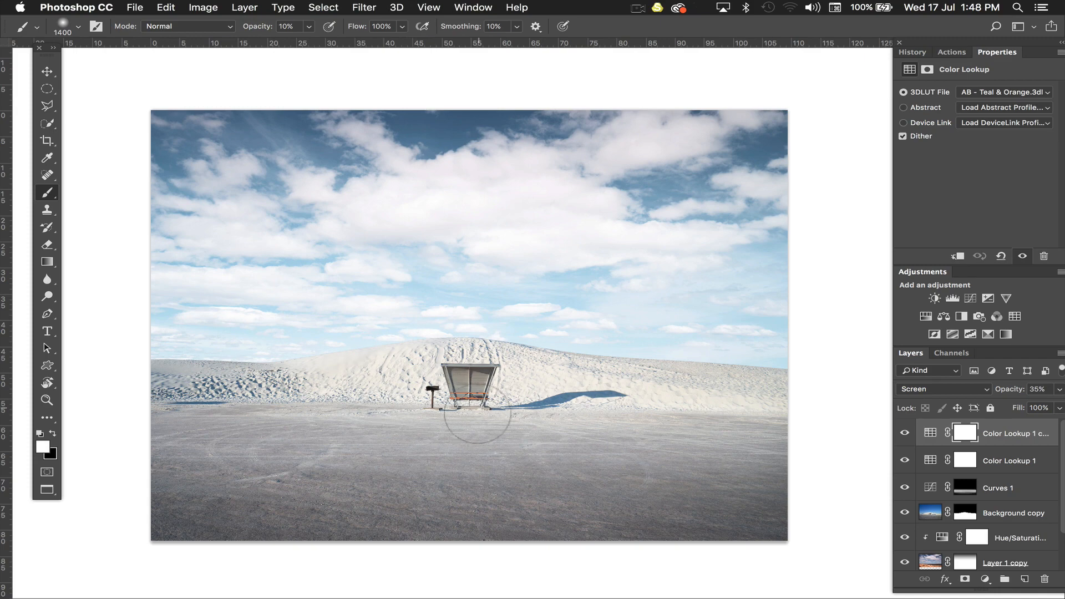
- Compare the image with and without the Screen-mode Color Lookup copy by toggling that layer's visibility
click(905, 433)
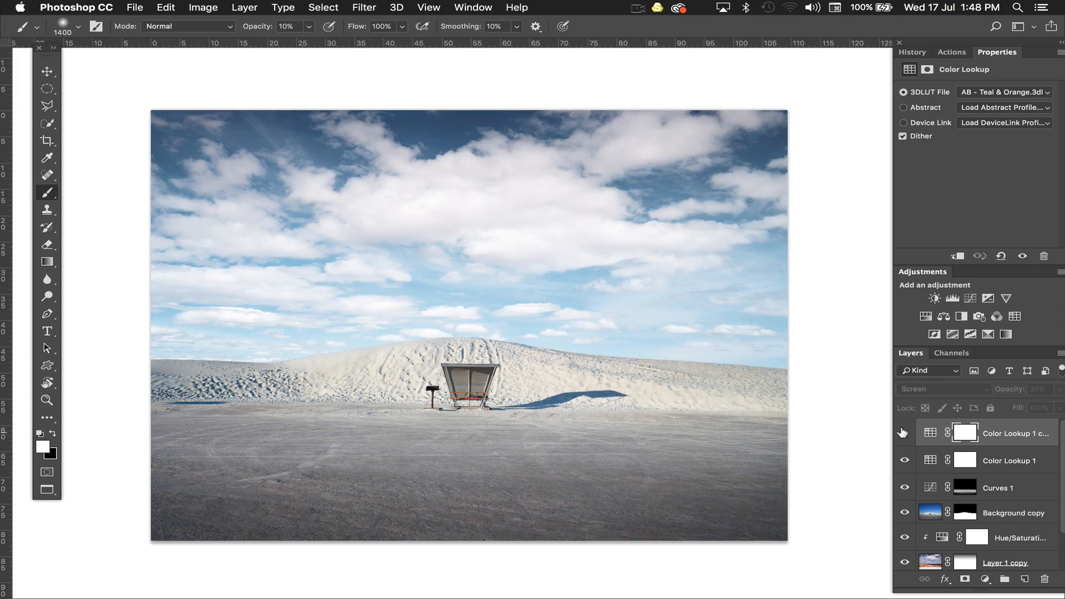
click(905, 434)
click(904, 433)
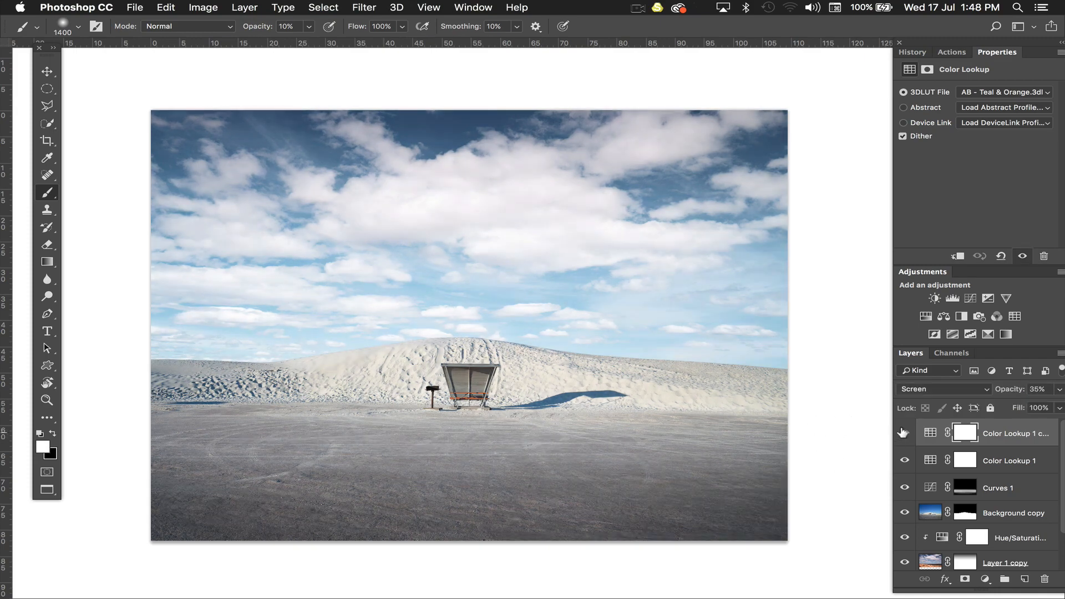
click(905, 433)
click(904, 433)
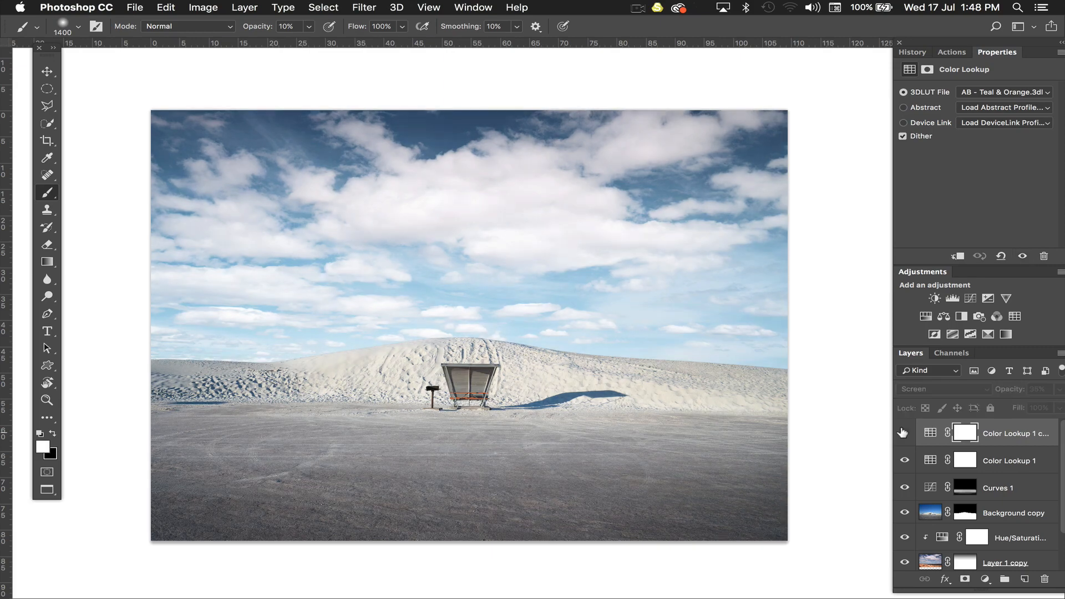
click(904, 433)
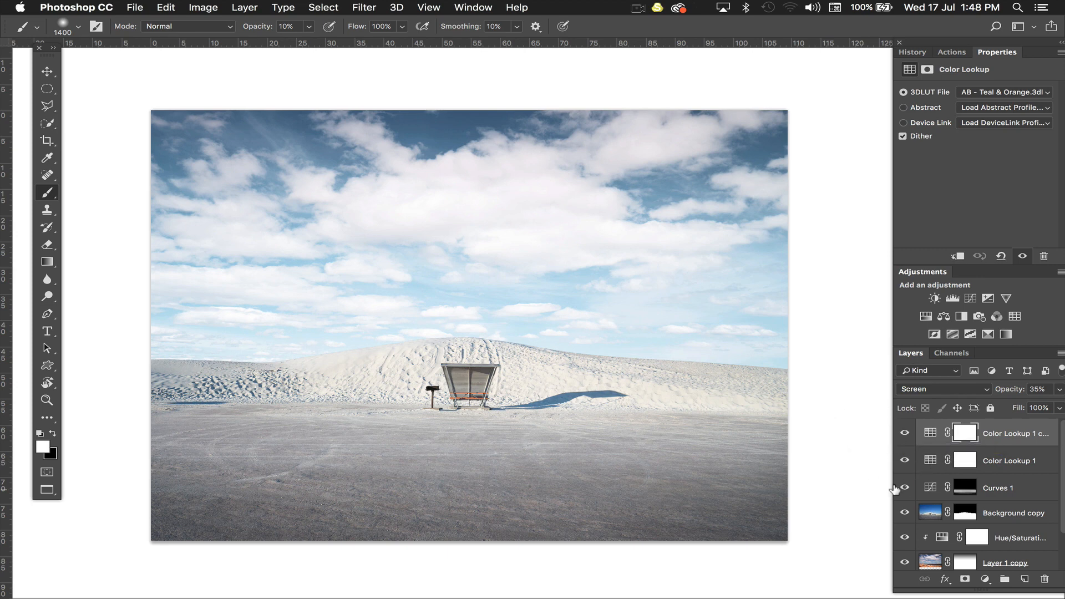
- Mask the Color Lookup copy with a vertical black-to-white gradient from mid-sky to the dune's crest, limiting it to the ground
key(g)
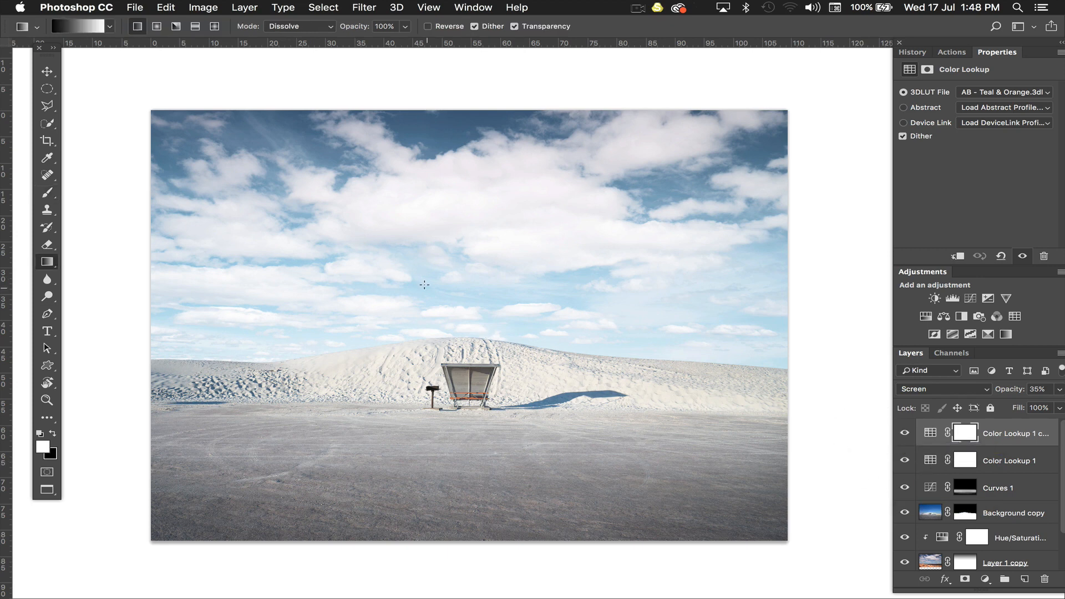
drag(434, 263, 430, 355)
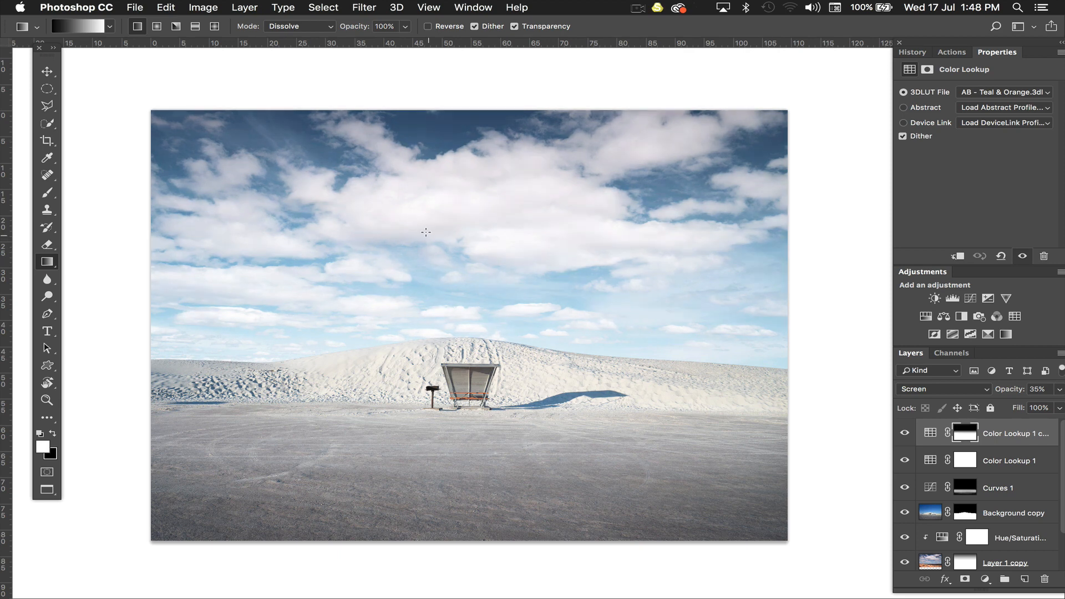
drag(424, 210, 416, 354)
- Check the gradient-masked Color Lookup copy's effect on the ground by switching the layer off and on
click(901, 432)
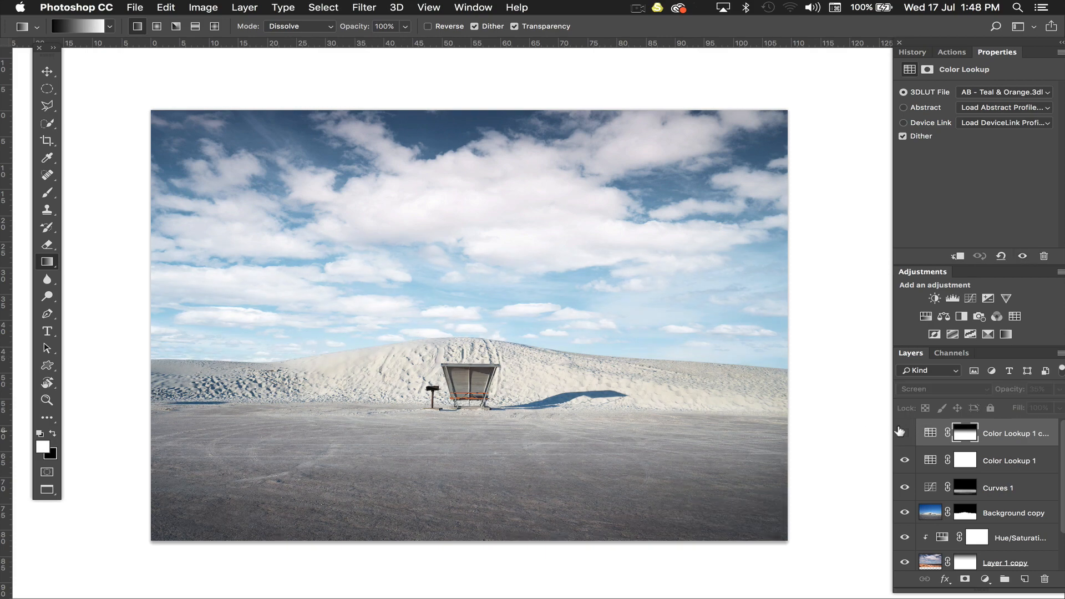
click(901, 432)
click(901, 432)
click(900, 432)
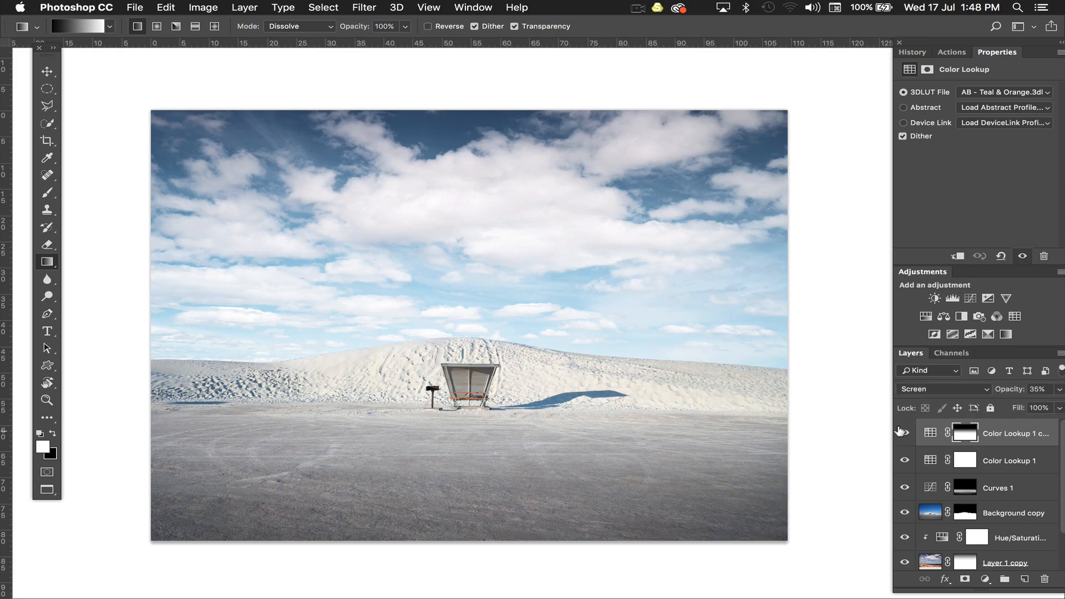
click(900, 432)
click(901, 432)
- Crop the image to a full-height 1:1 (Square) ratio centred on the shelter
key(c)
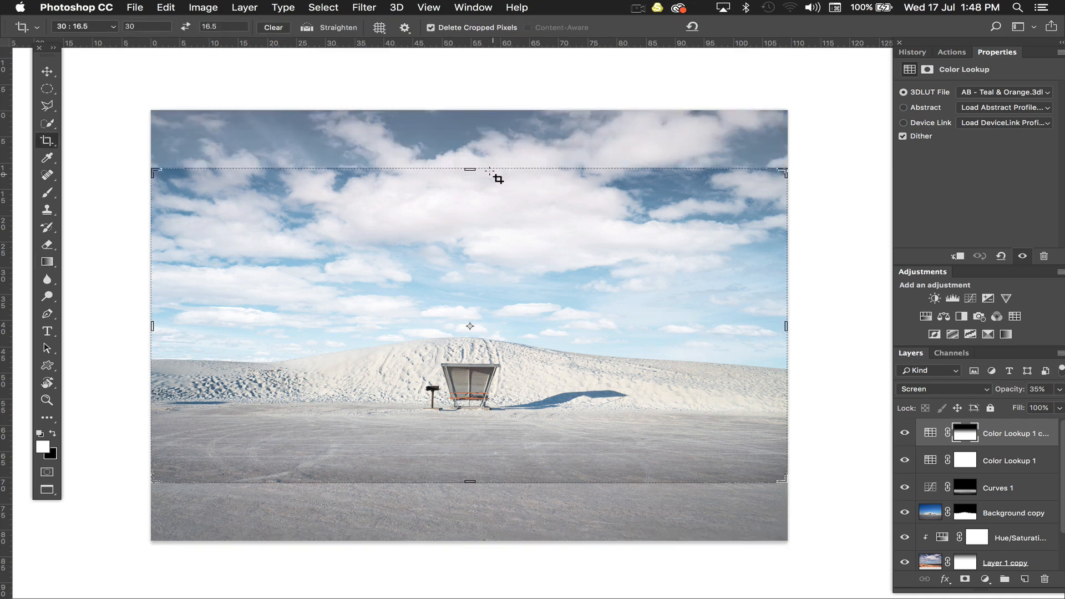
click(113, 29)
mouse_move(97, 8)
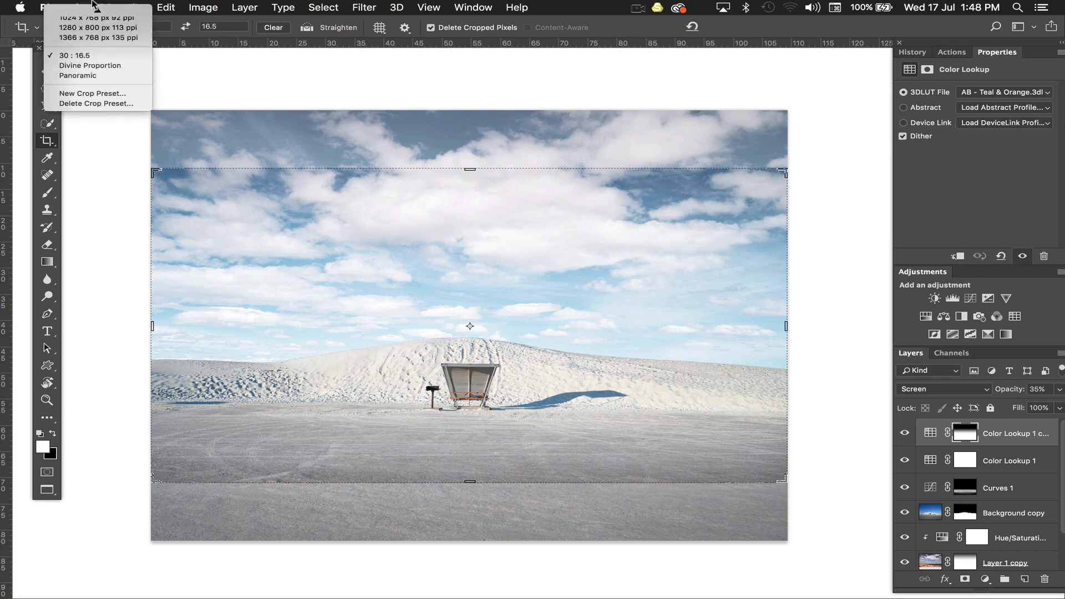
click(87, 50)
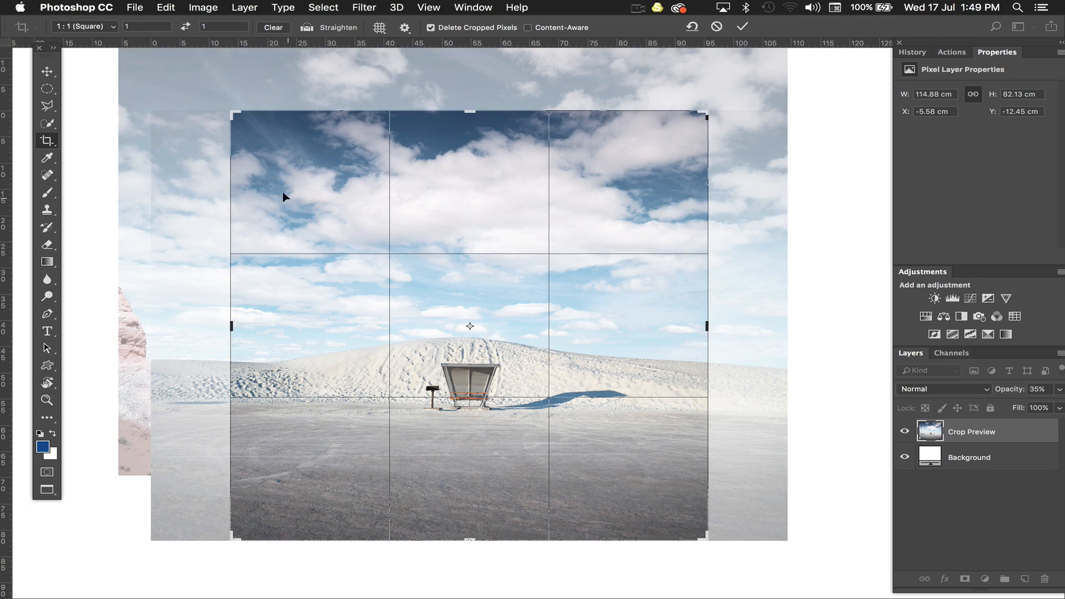
key(Return)
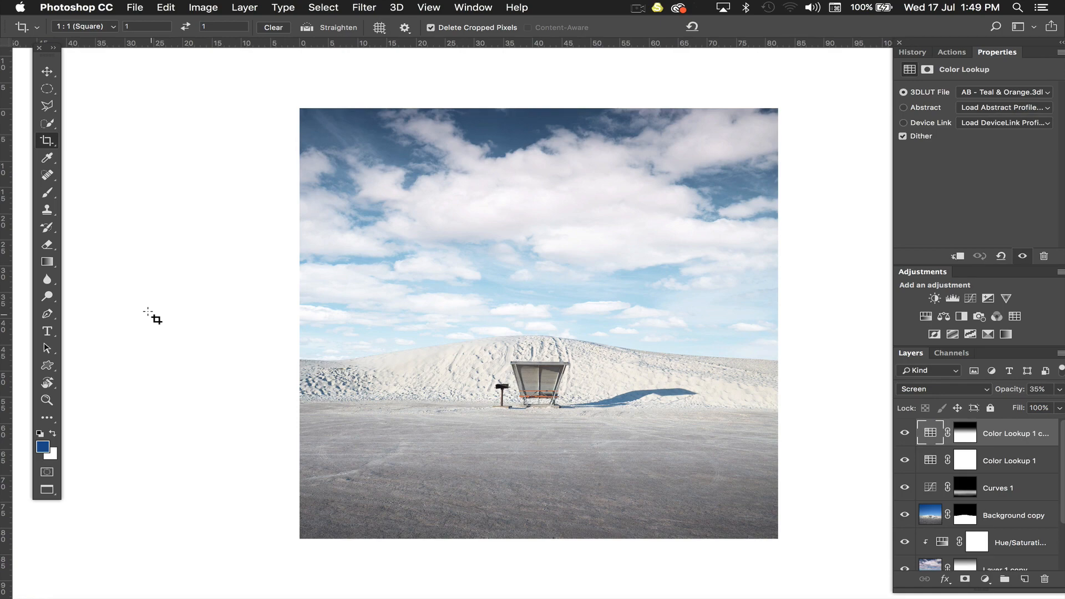
- Compare the square crop with the original framing by undoing and redoing it, leaving the crop applied
key(super+z)
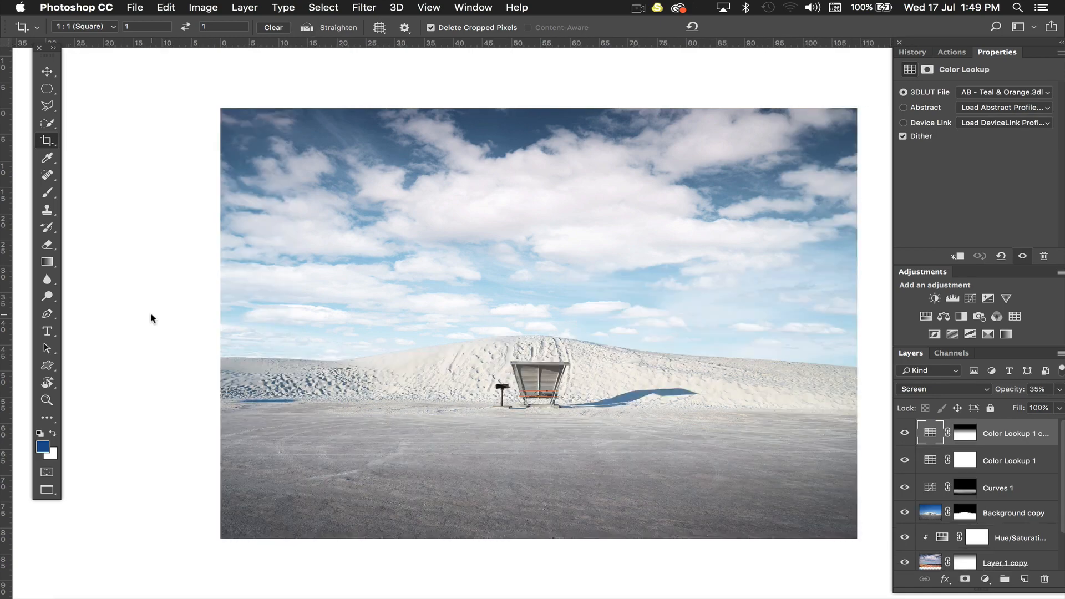
key(super+z)
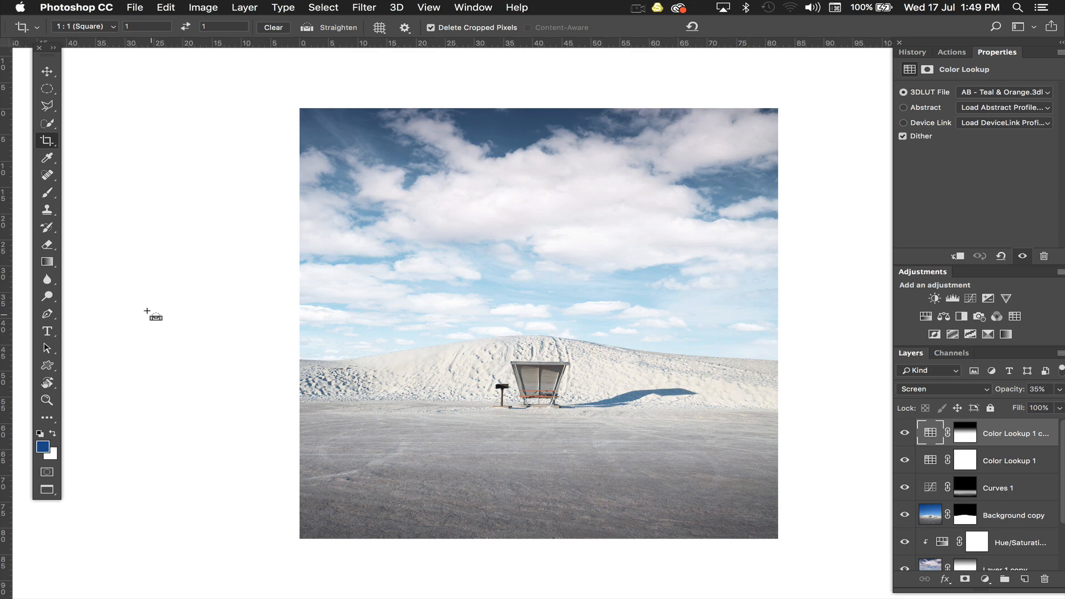
key(super+z)
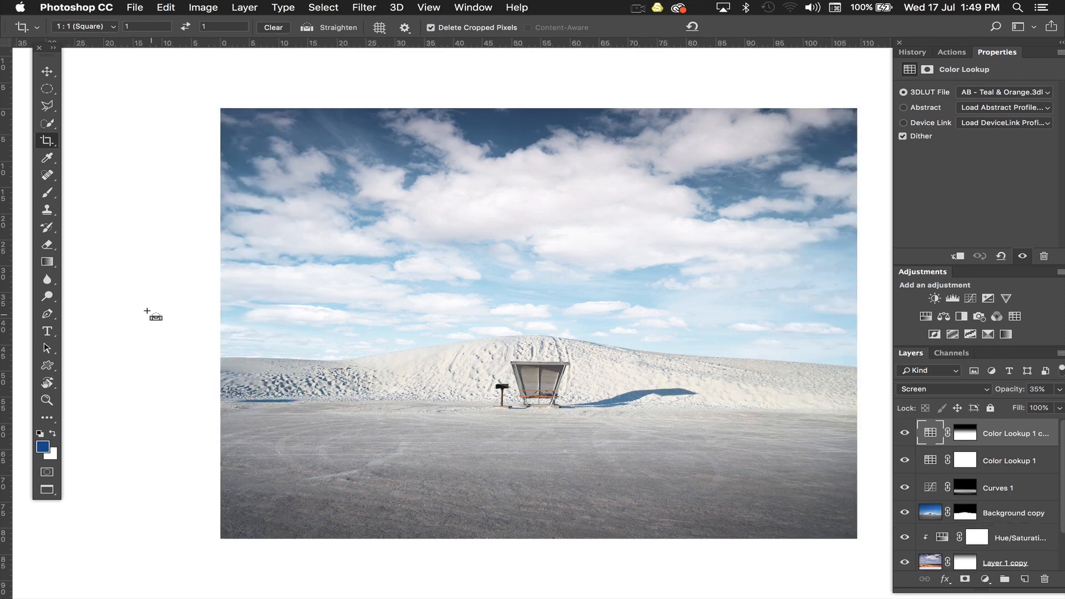
key(super+z)
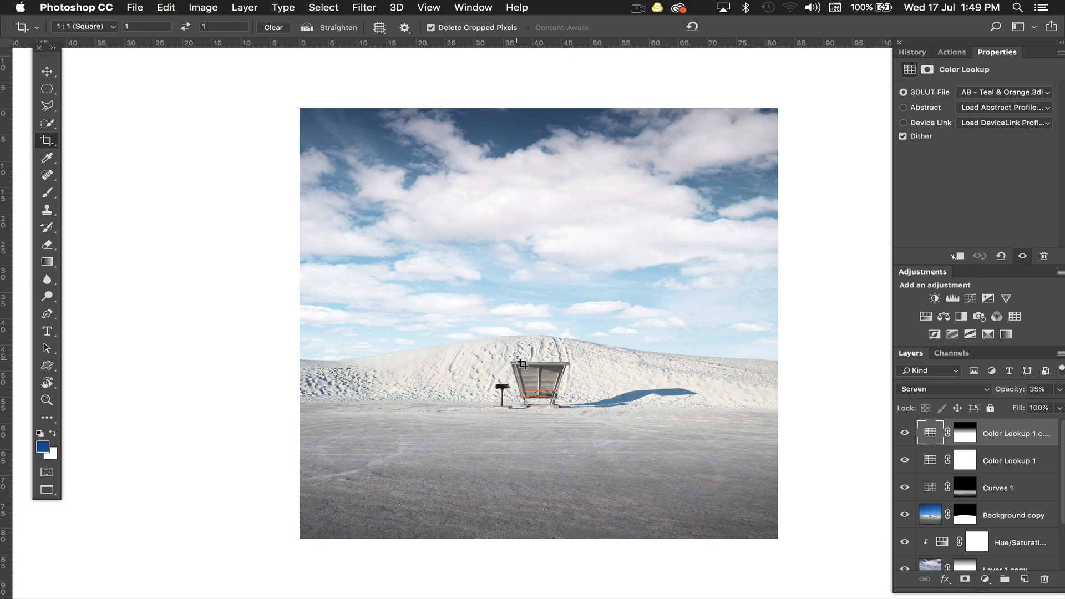
- Add a Hue/Saturation adjustment and raise the Reds saturation to +63, sampling the shelter's orange bench
scroll(521, 364, up, 10)
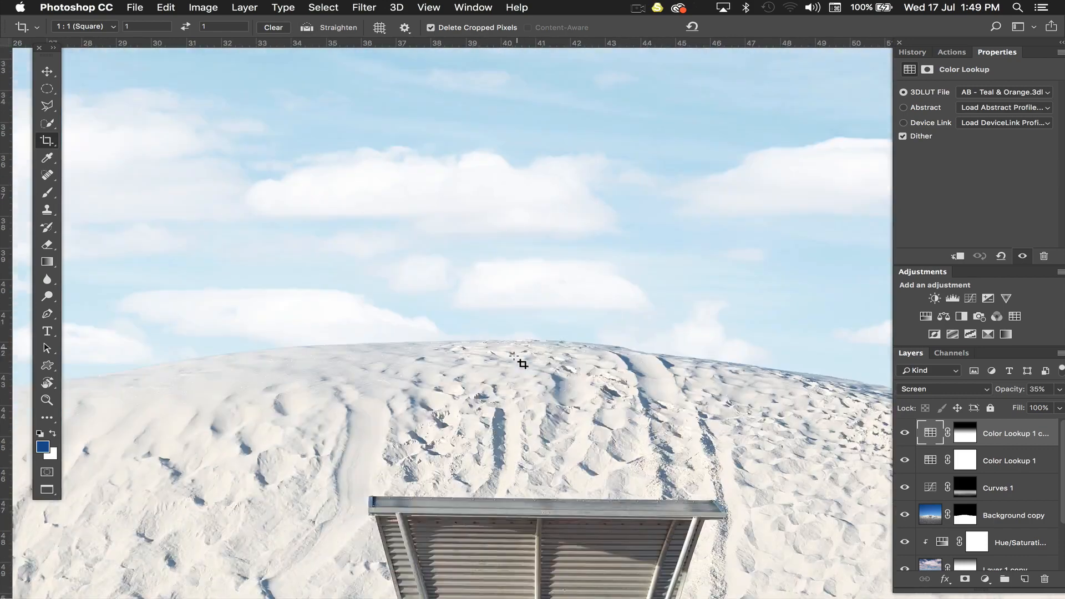
scroll(522, 363, down, 6)
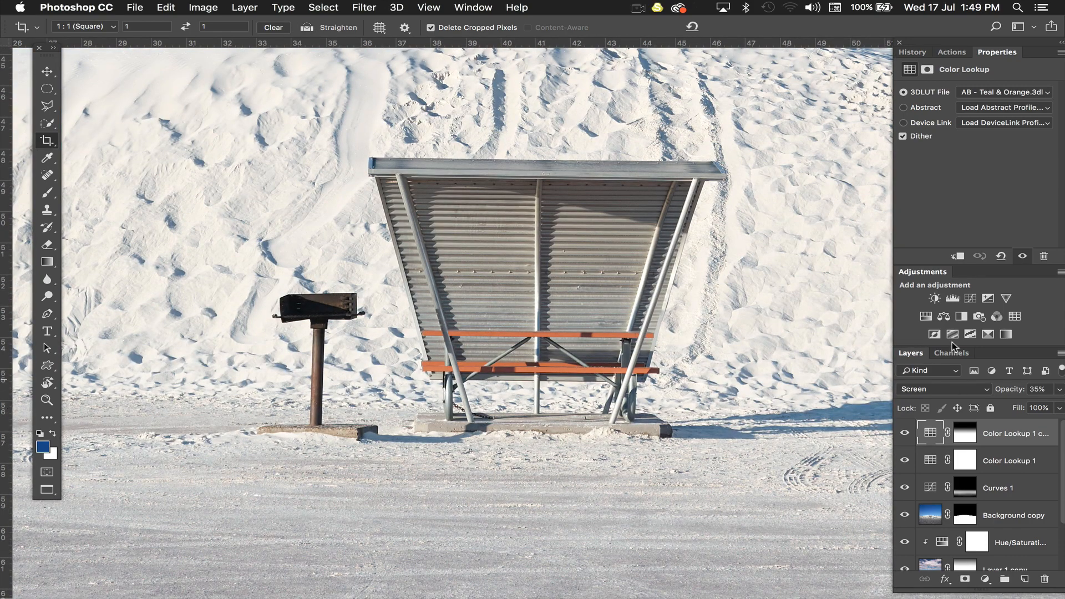
click(926, 316)
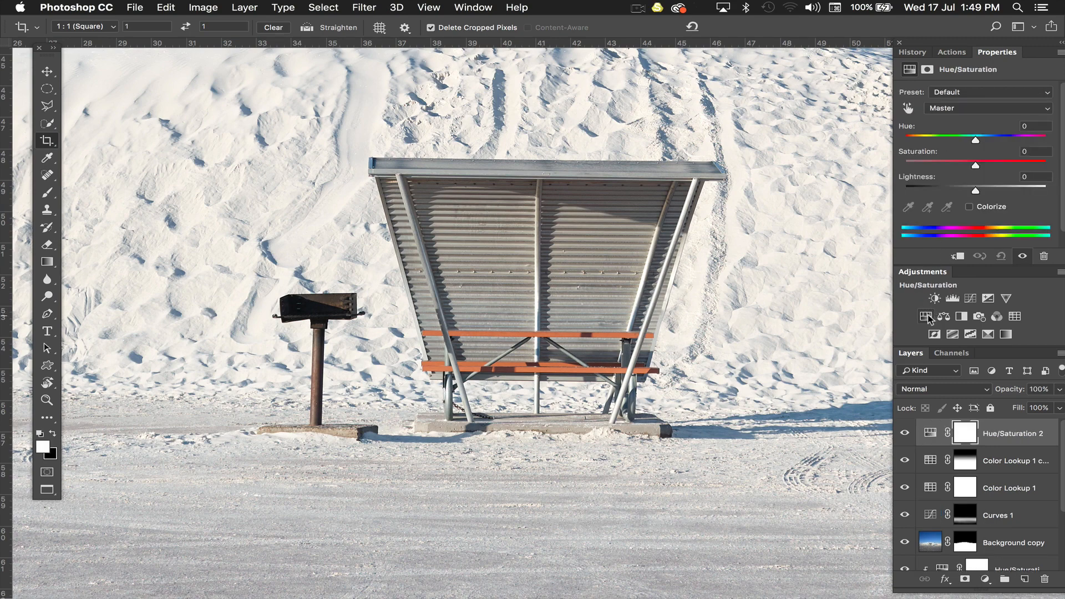
click(907, 110)
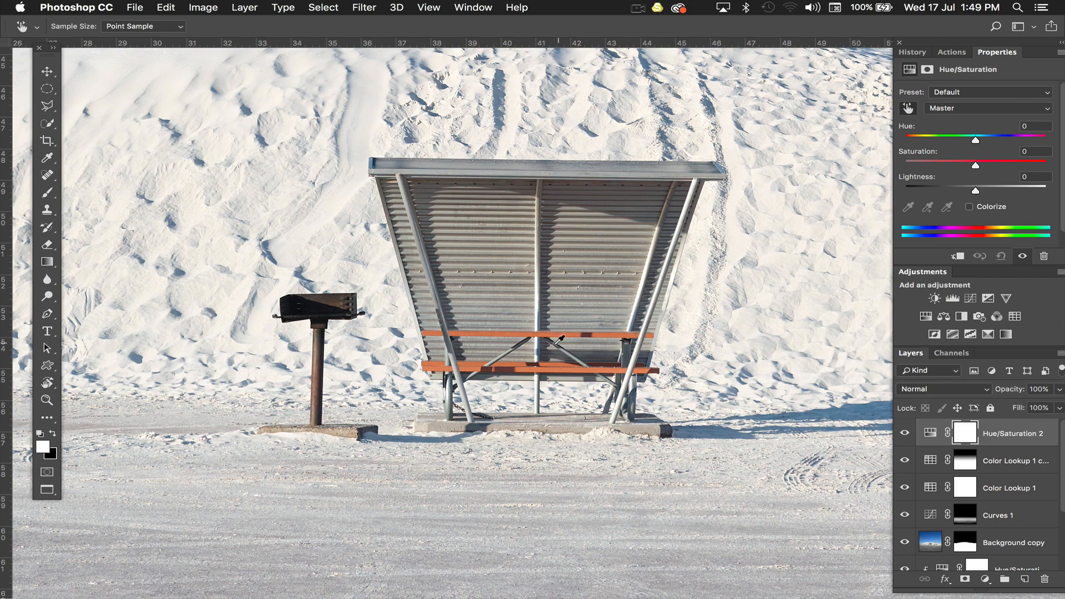
click(559, 370)
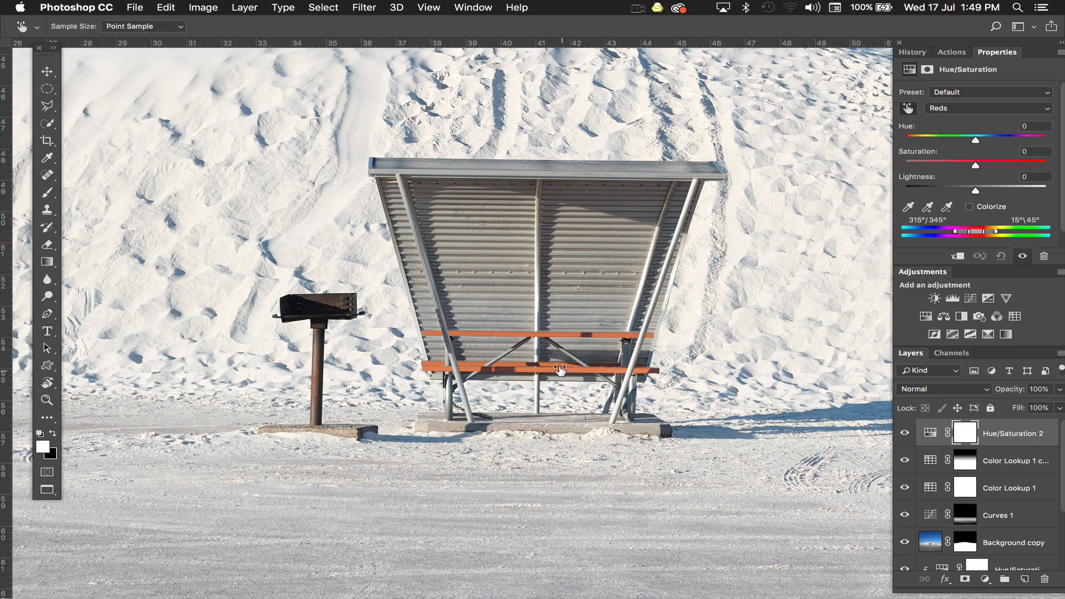
drag(560, 370, 609, 376)
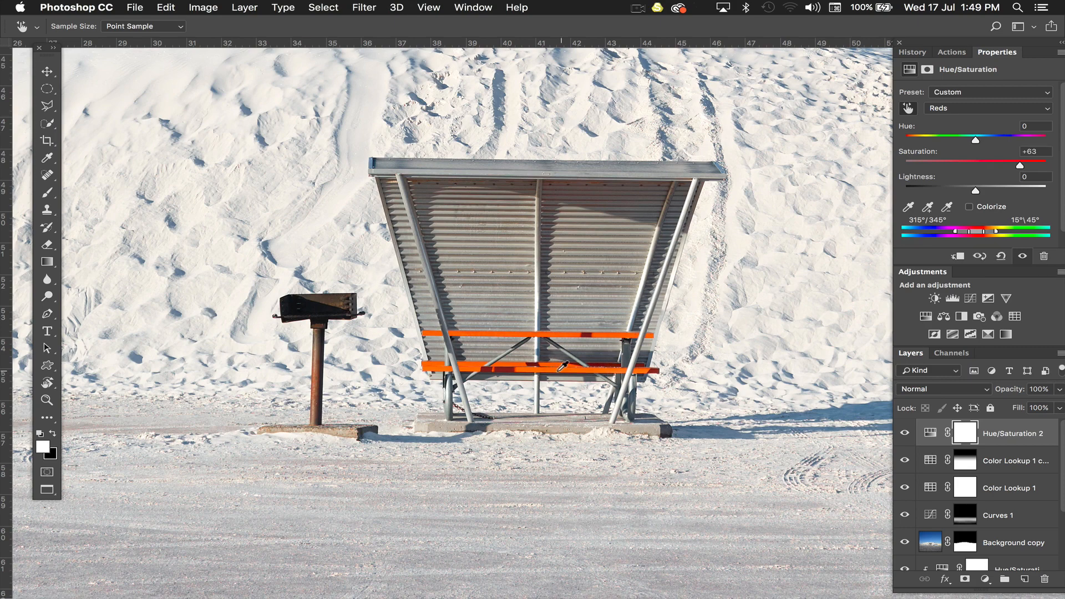
- Compare the bench colour with and without the saturation boost by toggling the Hue/Saturation layer
click(902, 433)
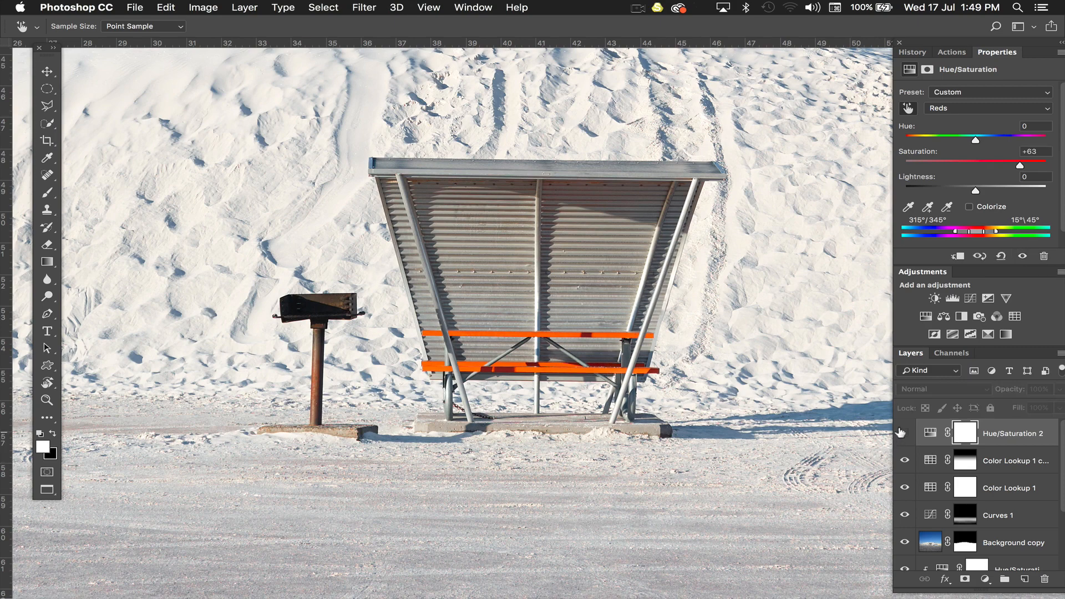
click(903, 433)
click(902, 432)
click(903, 433)
click(902, 432)
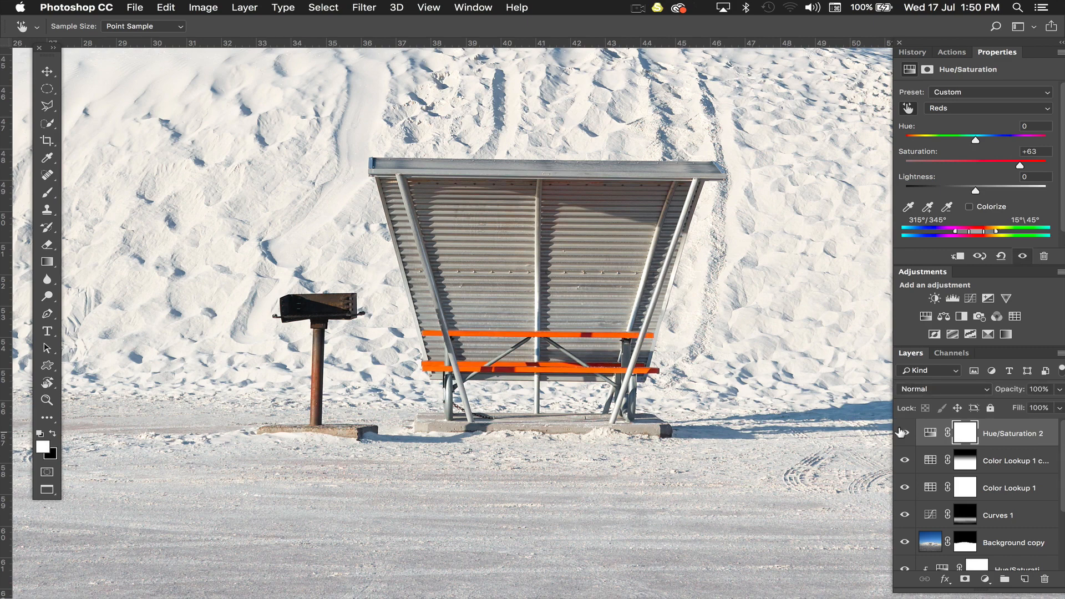
click(902, 432)
click(902, 433)
- Invert the Hue/Saturation mask and paint the two orange bench planks white with a size 50 brush at 100% opacity
key(super+i)
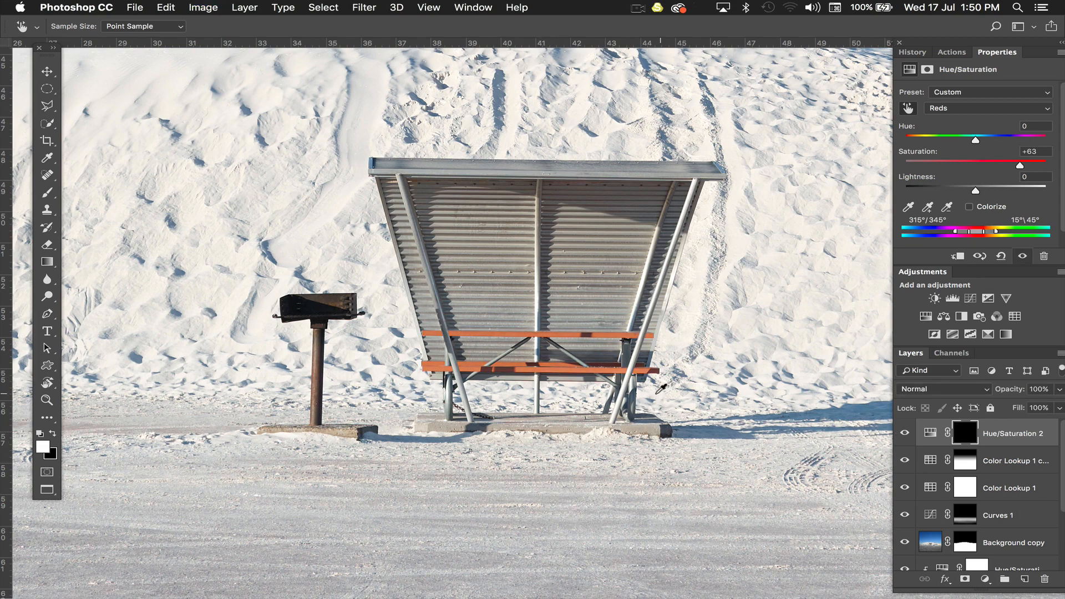
key(b)
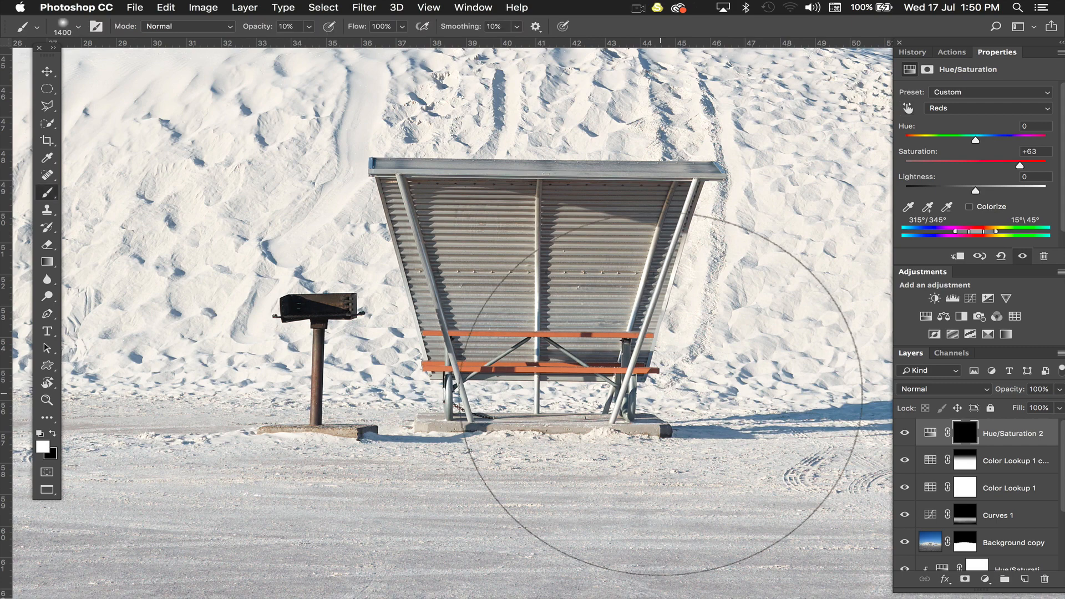
key(bracketleft)
key(bracketleft)
key(bracketleft)
key(bracketleft)
key(bracketleft)
key(bracketleft)
key(bracketleft)
key(bracketleft)
key(bracketleft)
key(bracketleft)
key(bracketleft)
key(bracketleft)
key(bracketleft)
key(bracketleft)
key(bracketleft)
key(bracketleft)
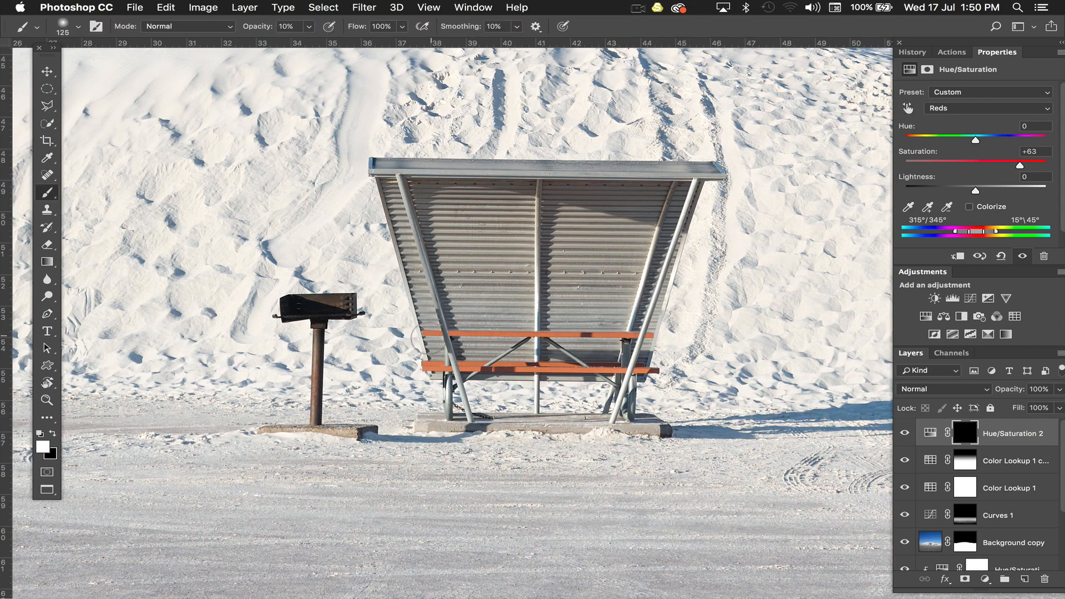
key(bracketleft)
key(bracketleft)
key(bracketleft)
key(0)
key(bracketleft)
key(bracketleft)
key(bracketleft)
shift+click(648, 336)
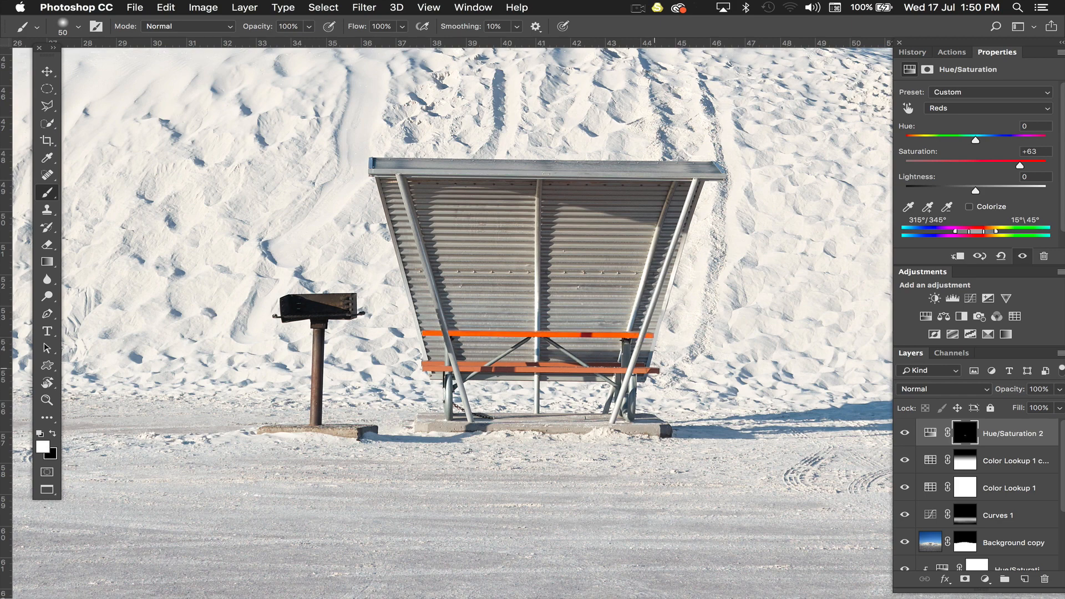
click(420, 369)
shift+click(620, 369)
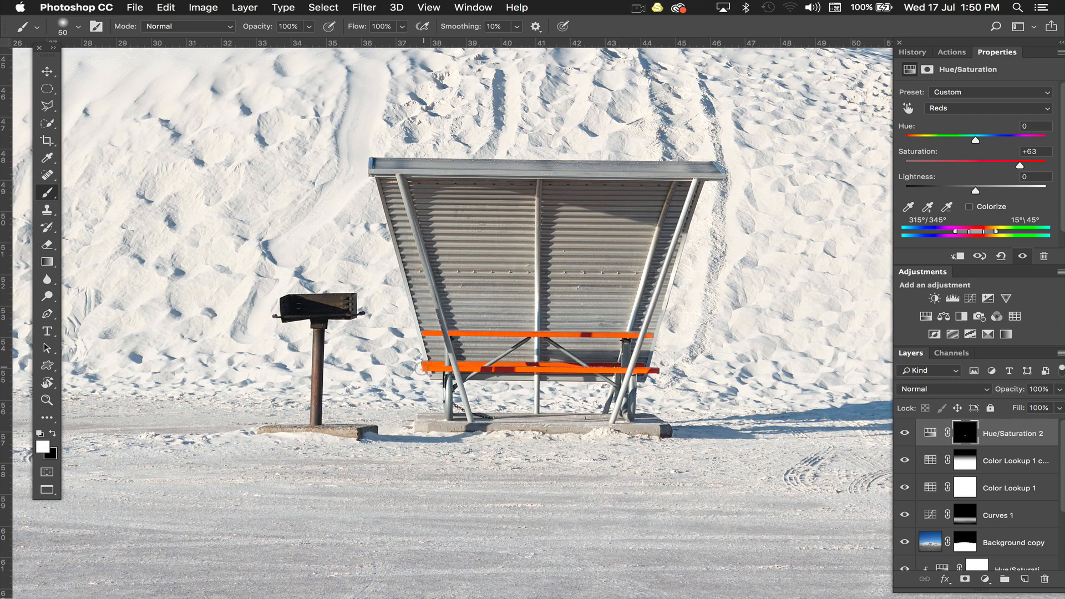
- Check the masked saturation boost on the bench planks by hiding and showing the Hue/Saturation layer
click(903, 431)
click(902, 431)
click(902, 431)
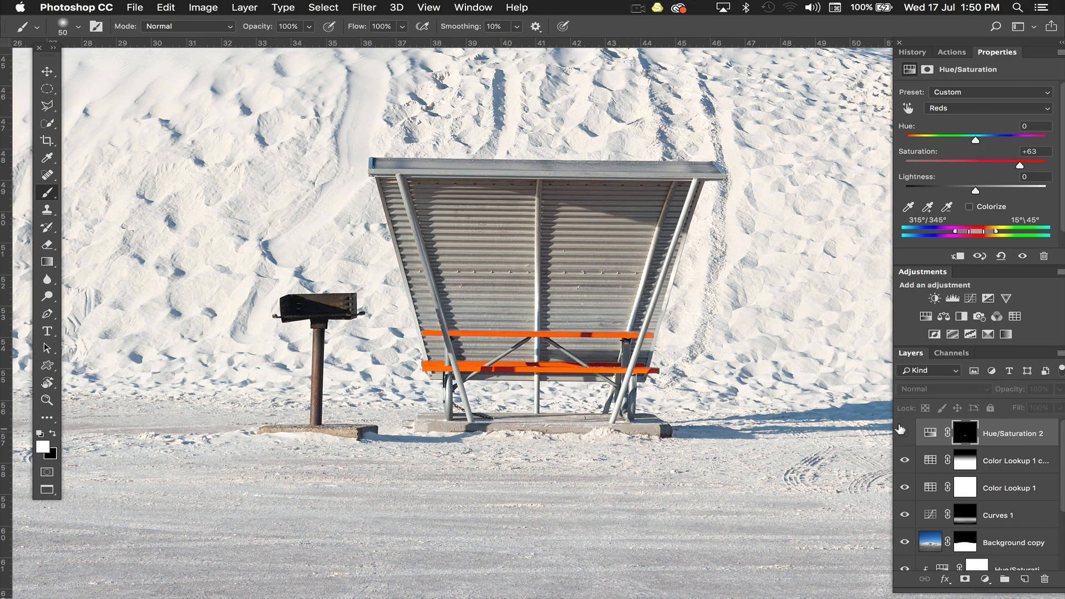
click(903, 431)
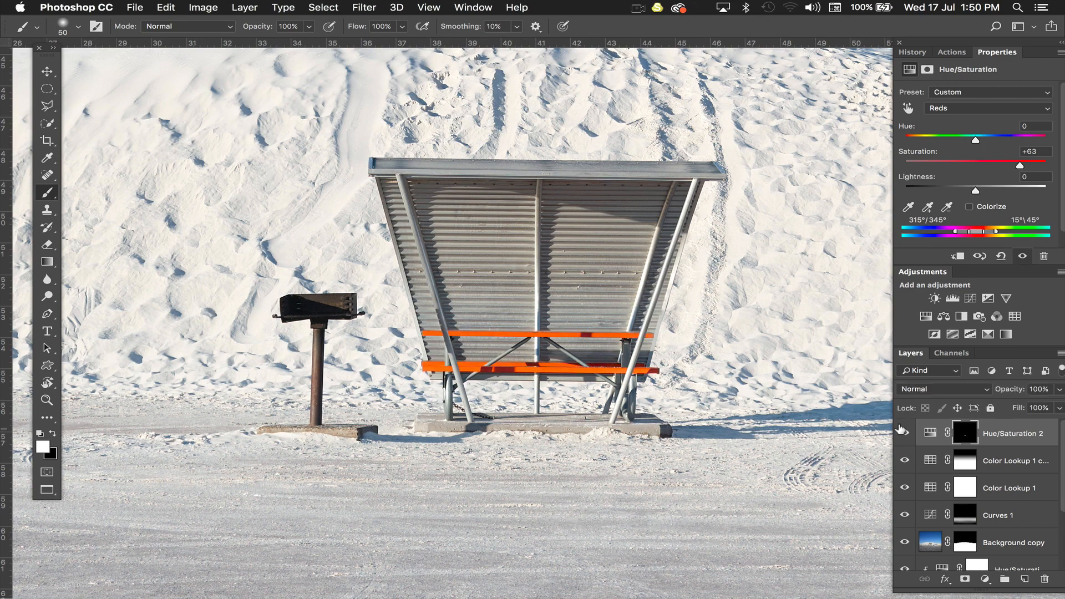
- Flatten the whole composite into a single Background layer
key(super+0)
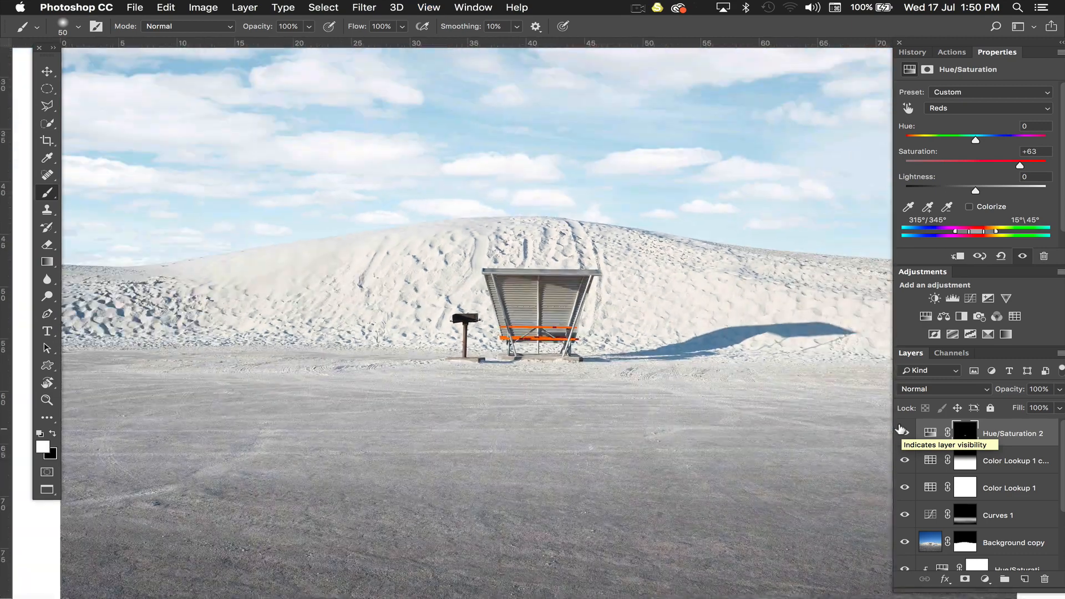
key(super+minus)
key(super+minus)
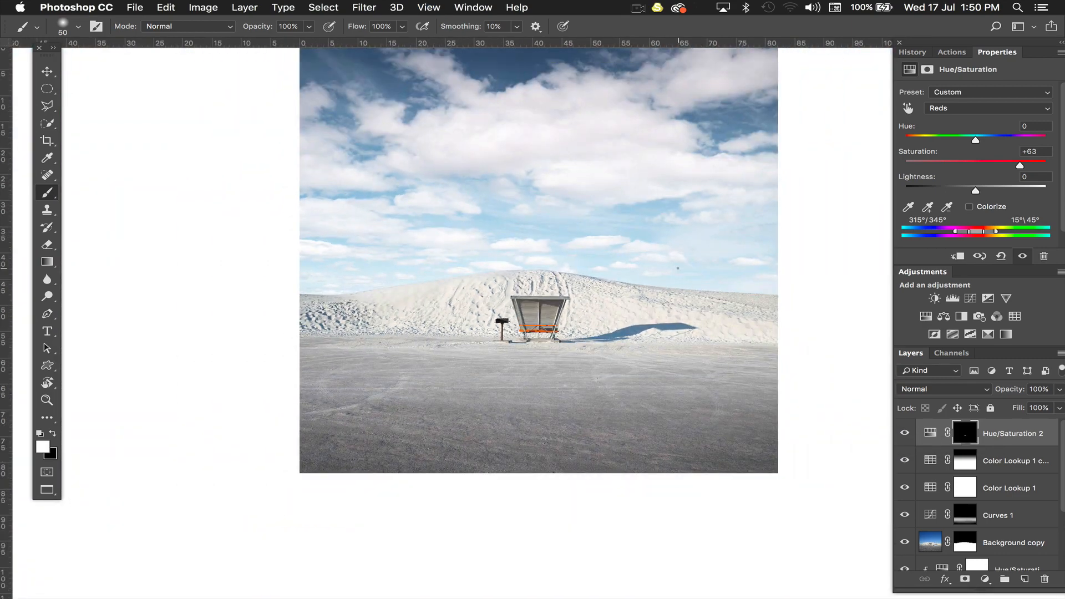
scroll(677, 269, up, 3)
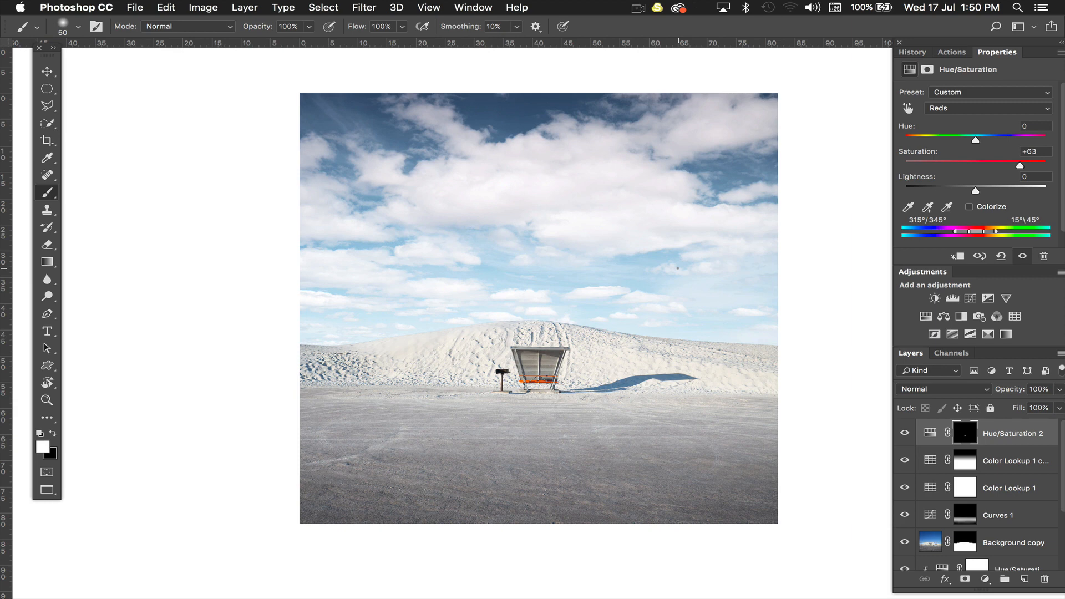
key(super+alt+shift+e)
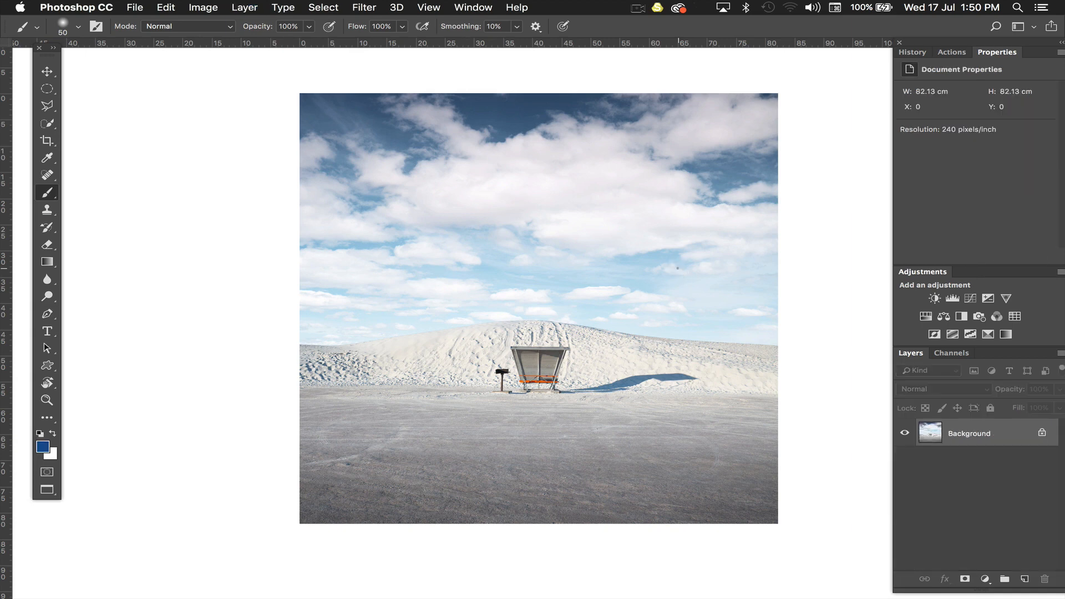
- Lasso the blemished cloud corner at the photo's upper right, replace it with a Content-Aware fill and deselect
scroll(677, 268, right, 3)
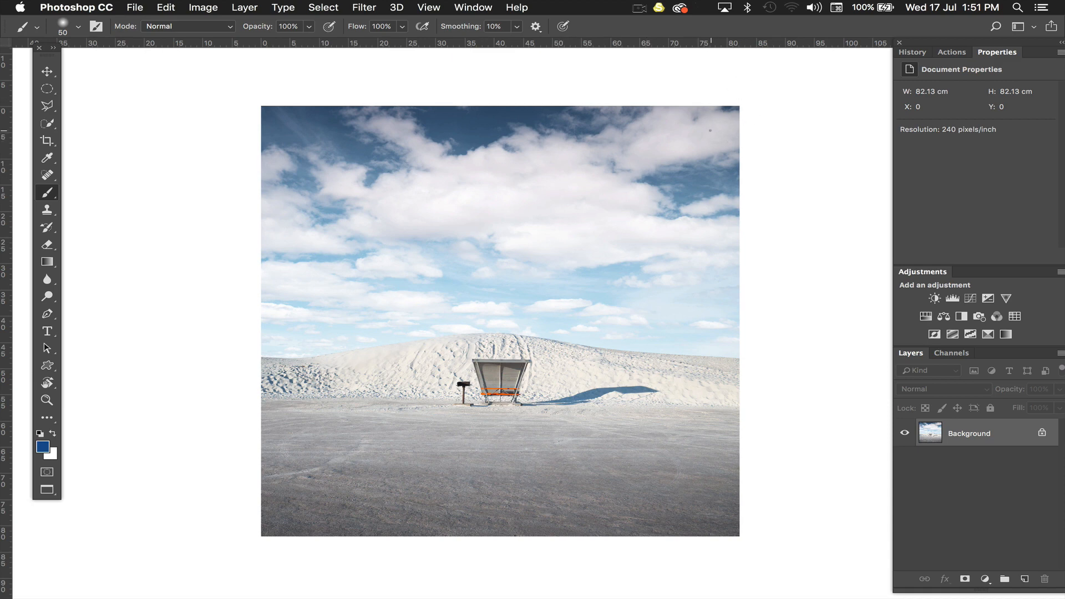
key(v)
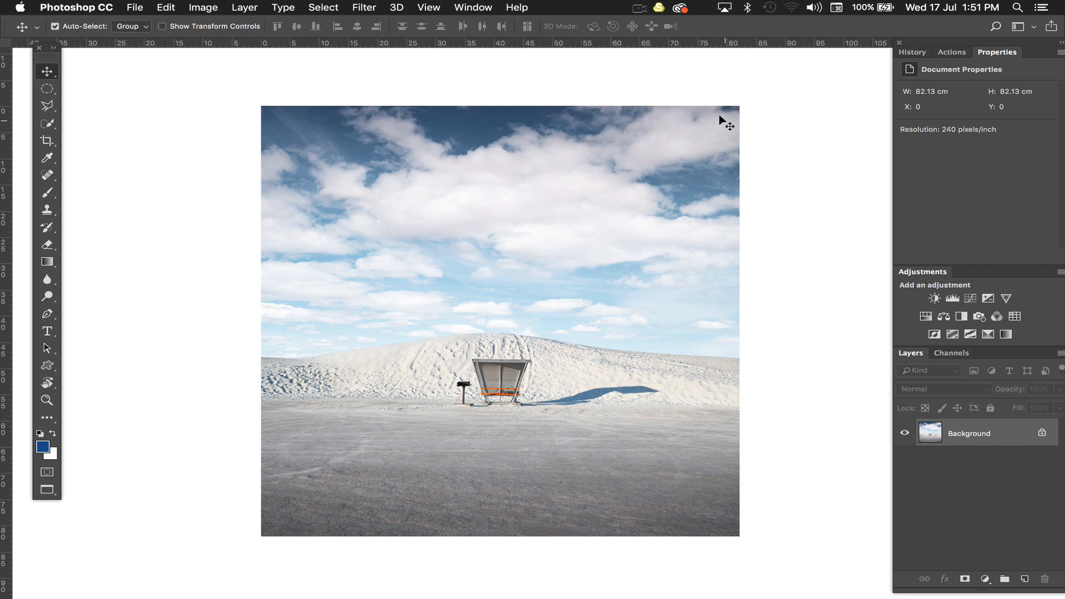
key(l)
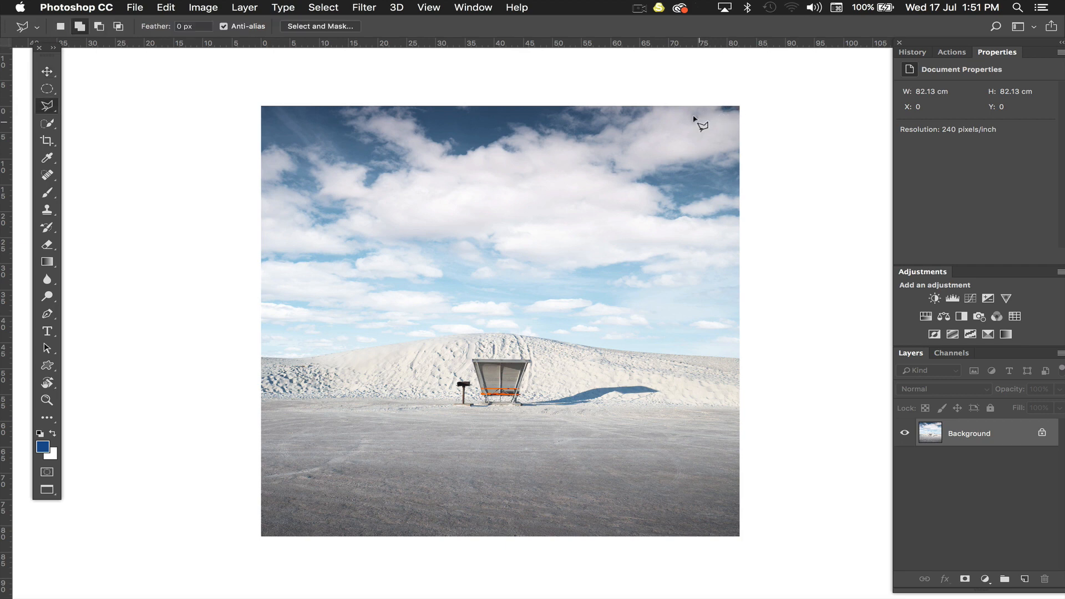
key(shift+l)
key(shift+l)
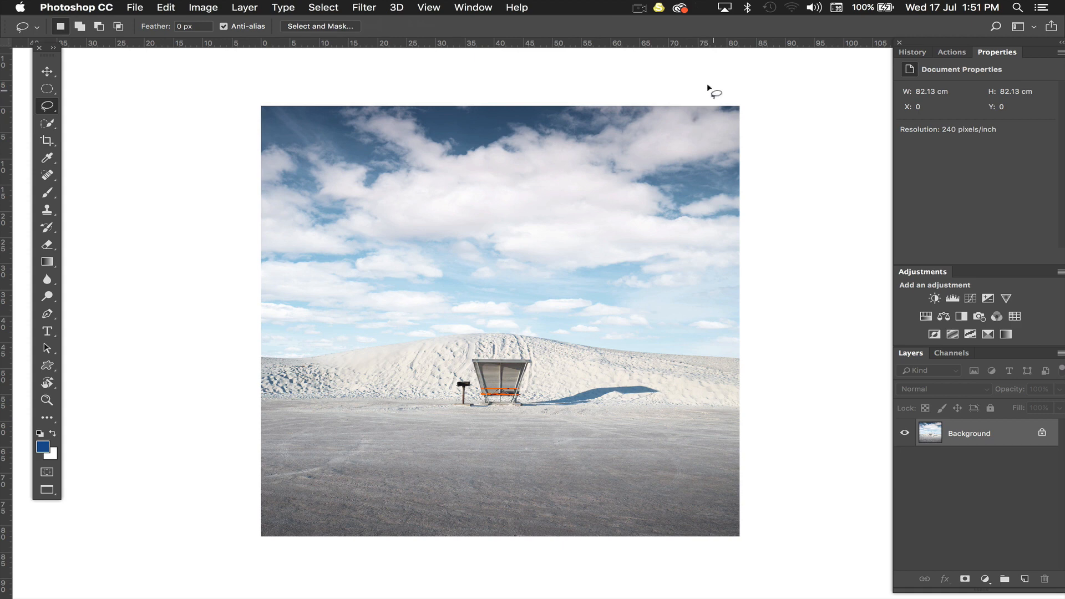
mouse_move(709, 100)
mouse_down()
mouse_move(681, 120)
mouse_move(748, 103)
mouse_move(736, 88)
mouse_move(705, 90)
mouse_up()
key(shift+BackSpace)
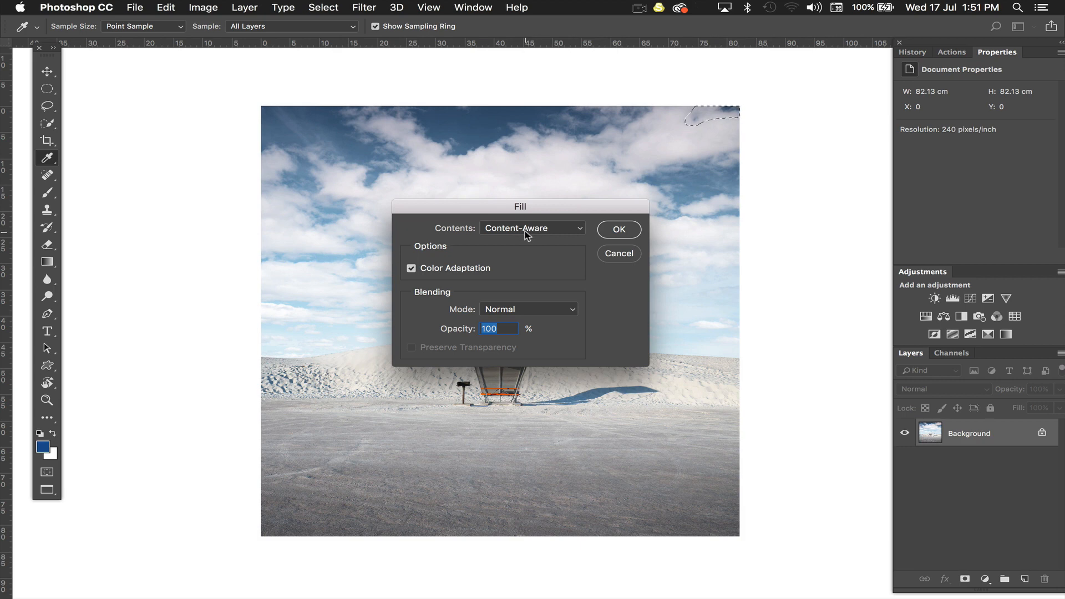
click(610, 229)
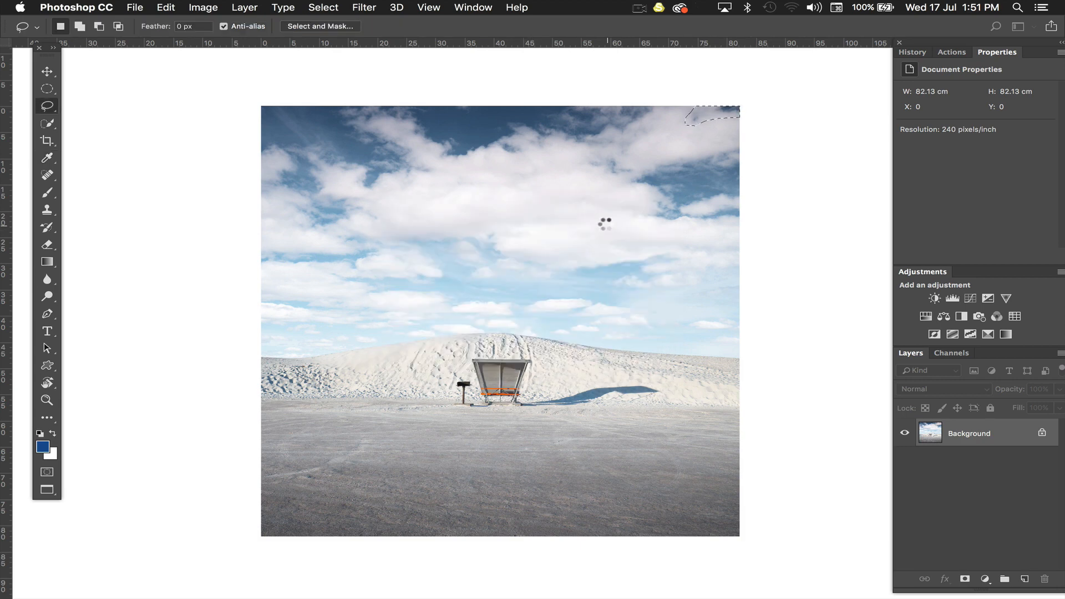
key(super+d)
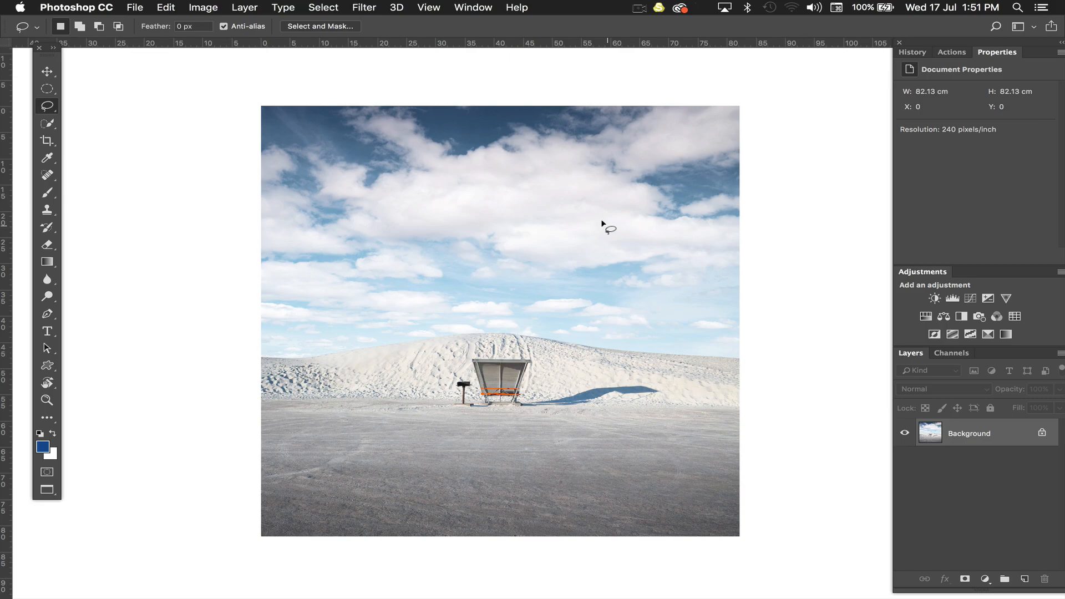
- Clone out the dark blue patch in the gravel near the photo's lower left using a size 15 Clone Stamp at 100% opacity
key(super+1)
scroll(601, 223, down, 10)
scroll(602, 223, left, 7)
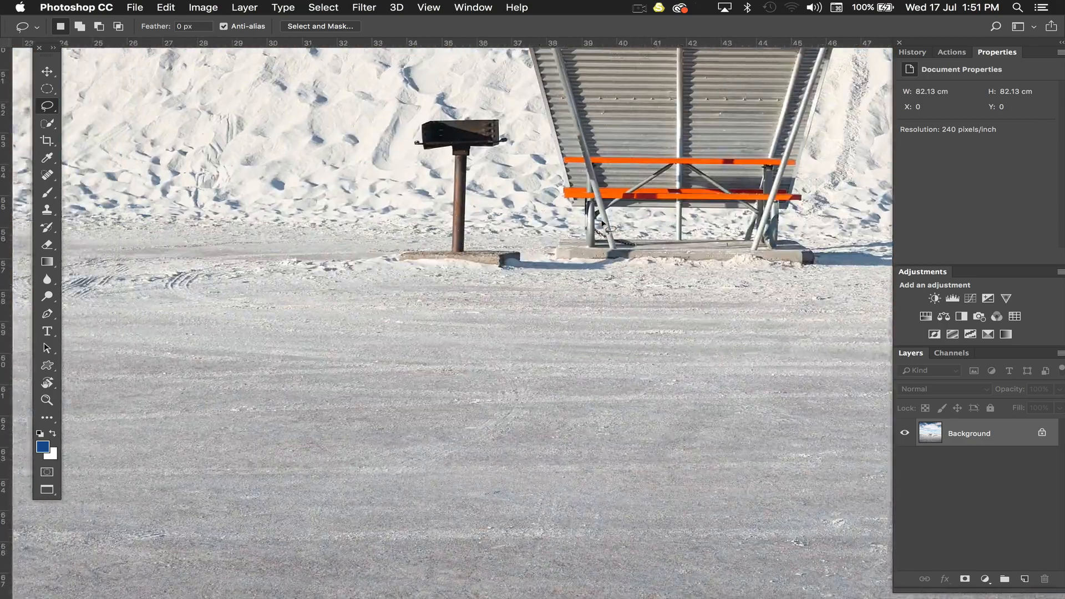
scroll(602, 223, down, 10)
scroll(602, 223, left, 15)
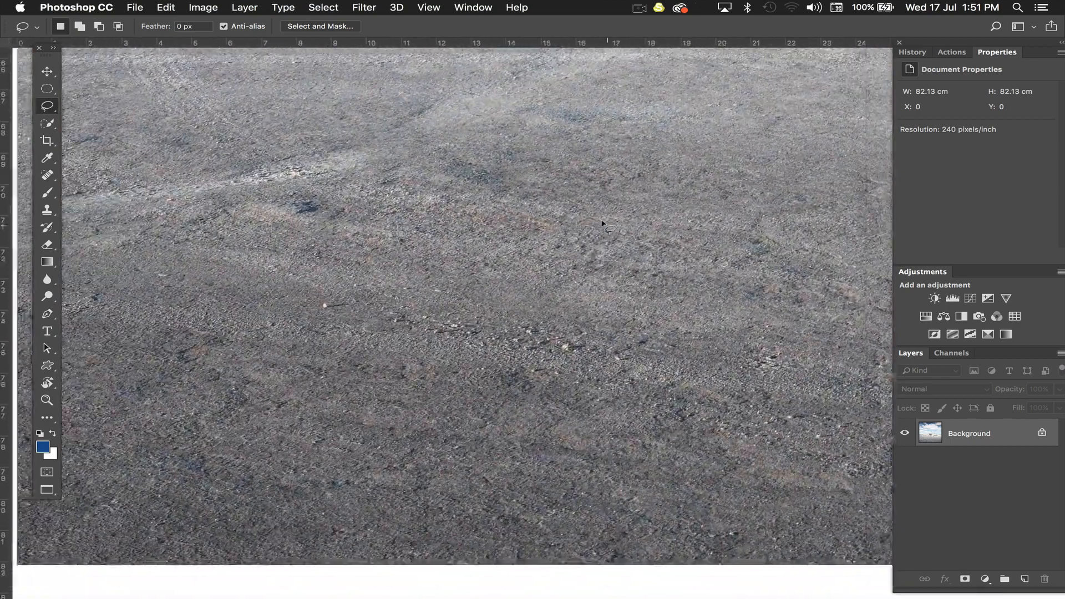
scroll(602, 223, up, 2)
scroll(602, 223, left, 5)
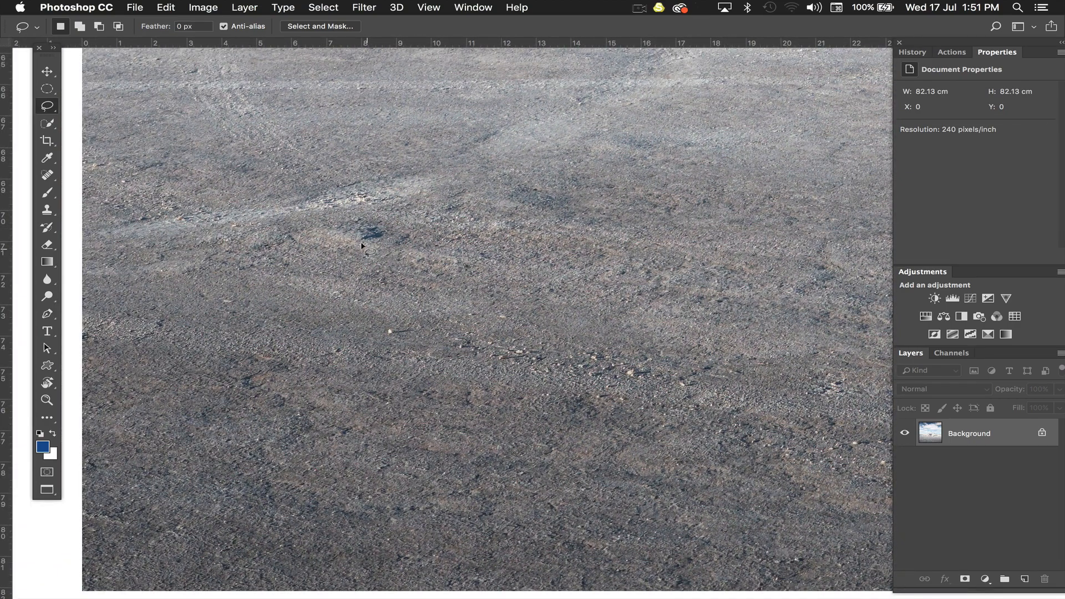
key(s)
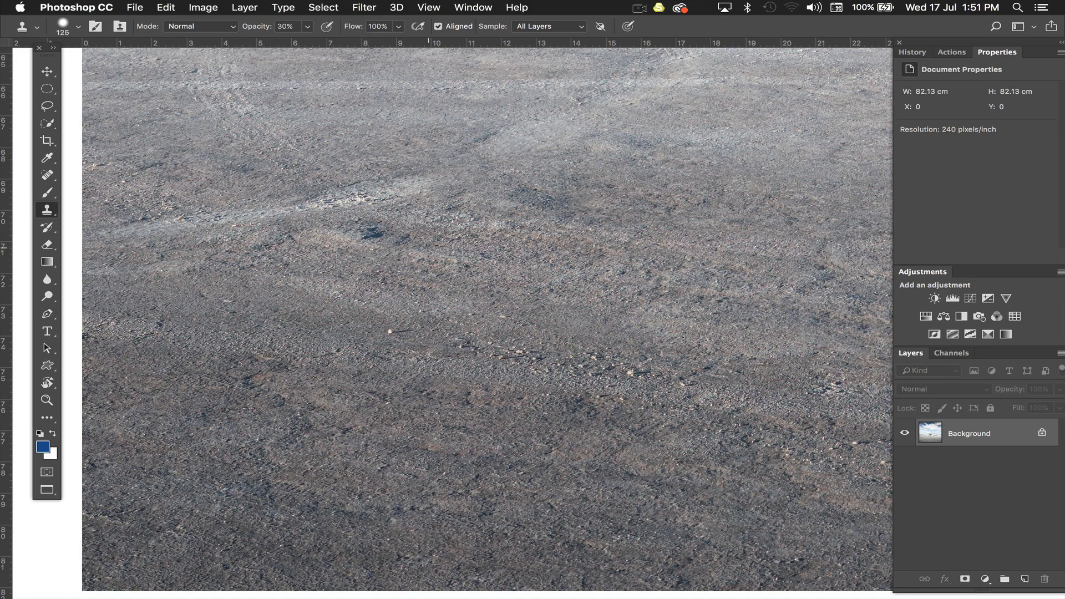
key(bracketleft)
key(bracketleft)
key(bracketleft)
key(bracketleft)
key(bracketleft)
key(bracketleft)
key(bracketleft)
key(bracketleft)
key(bracketleft)
key(bracketleft)
key(bracketleft)
key(0)
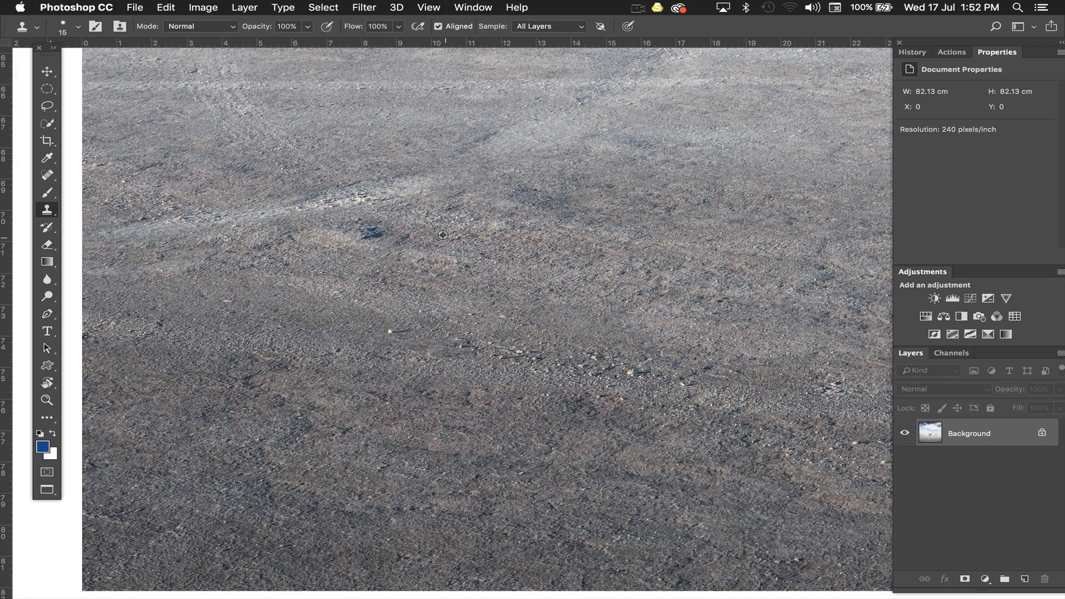
mouse_move(370, 233)
mouse_down()
mouse_move(404, 241)
mouse_move(395, 238)
mouse_up()
alt+click(351, 222)
key(super+0)
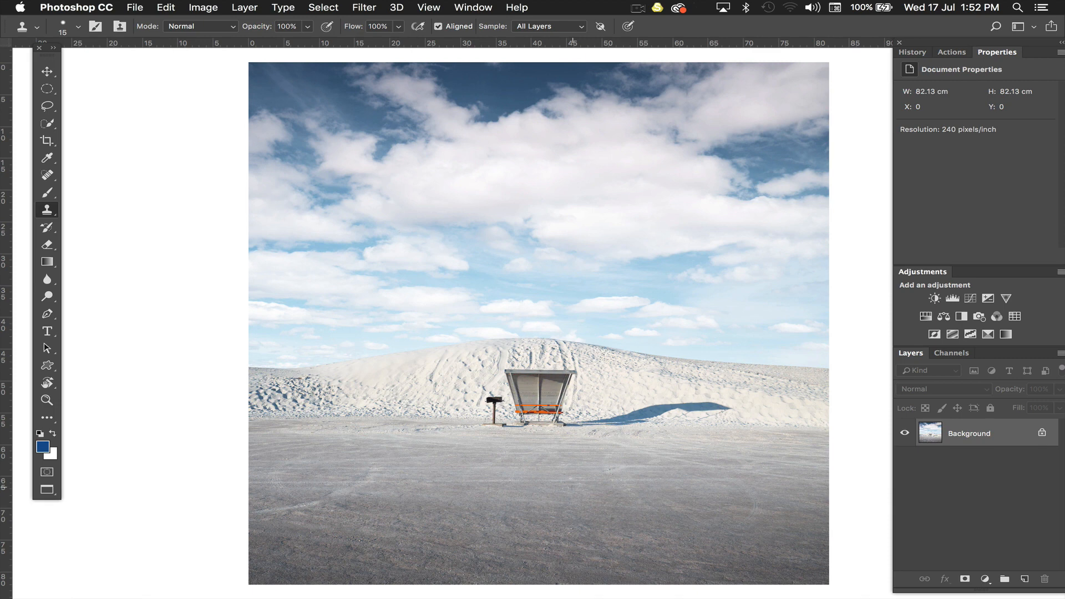
- Examine the sky at 100% zoom, from above the dune to the photo's upper-left corner, for blending flaws
key(super+1)
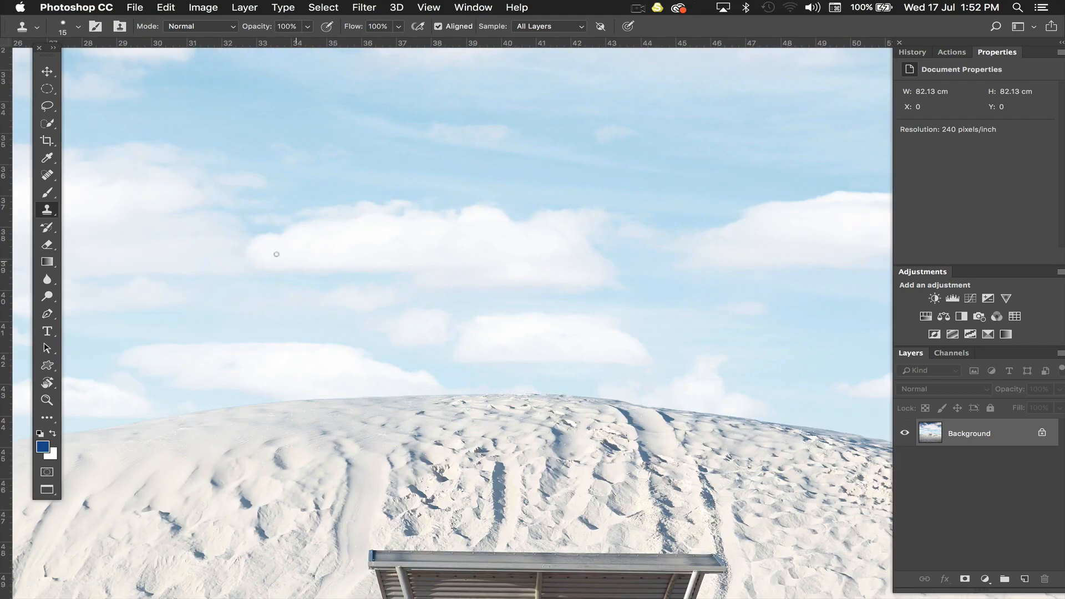
scroll(335, 238, up, 12)
scroll(335, 237, left, 15)
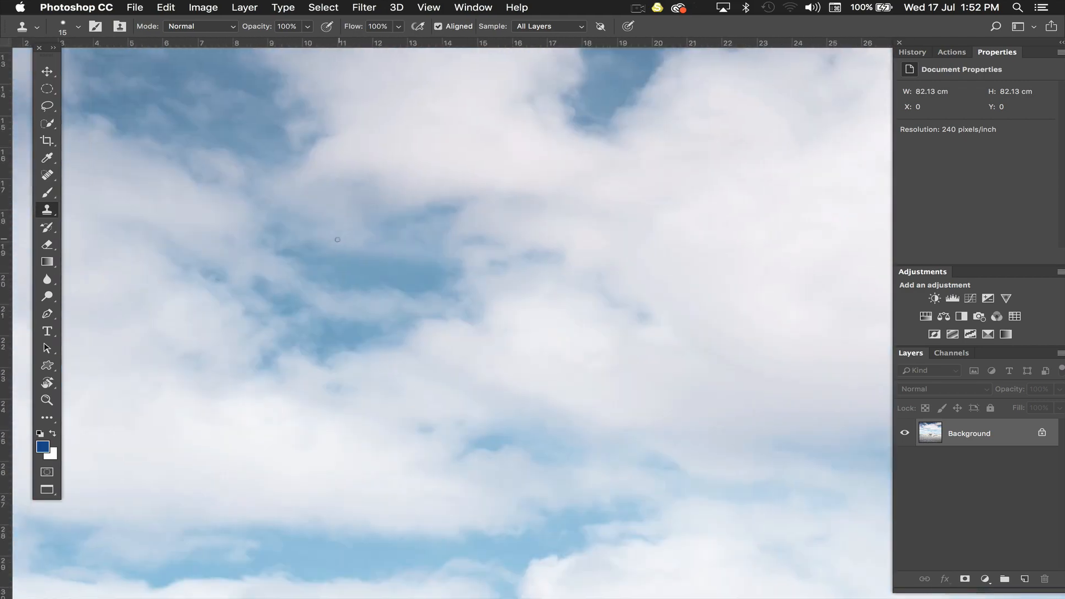
scroll(337, 239, up, 12)
scroll(338, 239, left, 4)
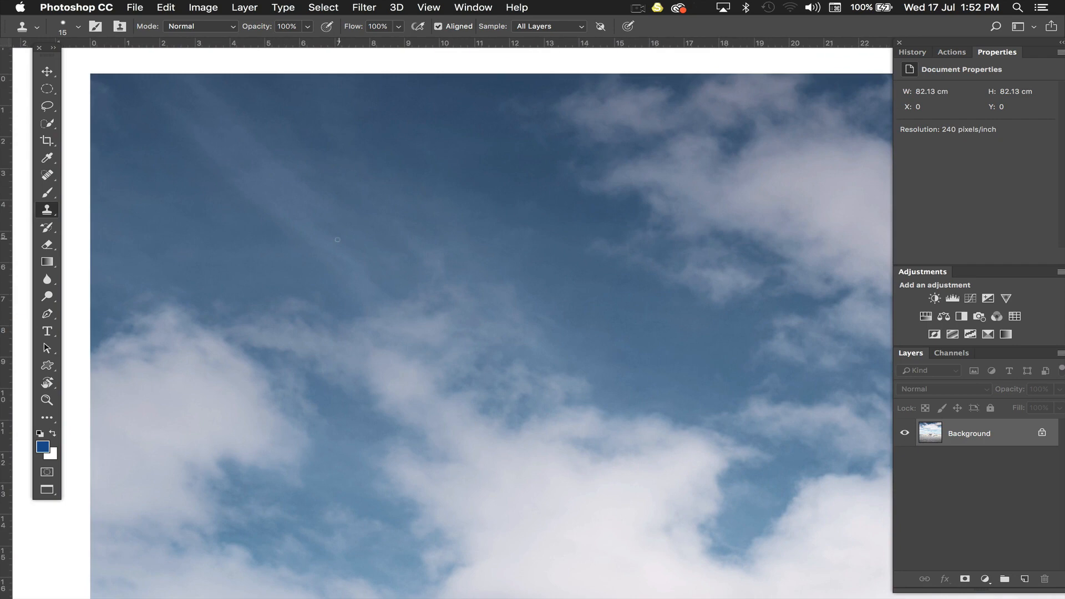
scroll(337, 239, right, 2)
scroll(337, 239, down, 1)
scroll(335, 236, up, 8)
scroll(335, 235, left, 10)
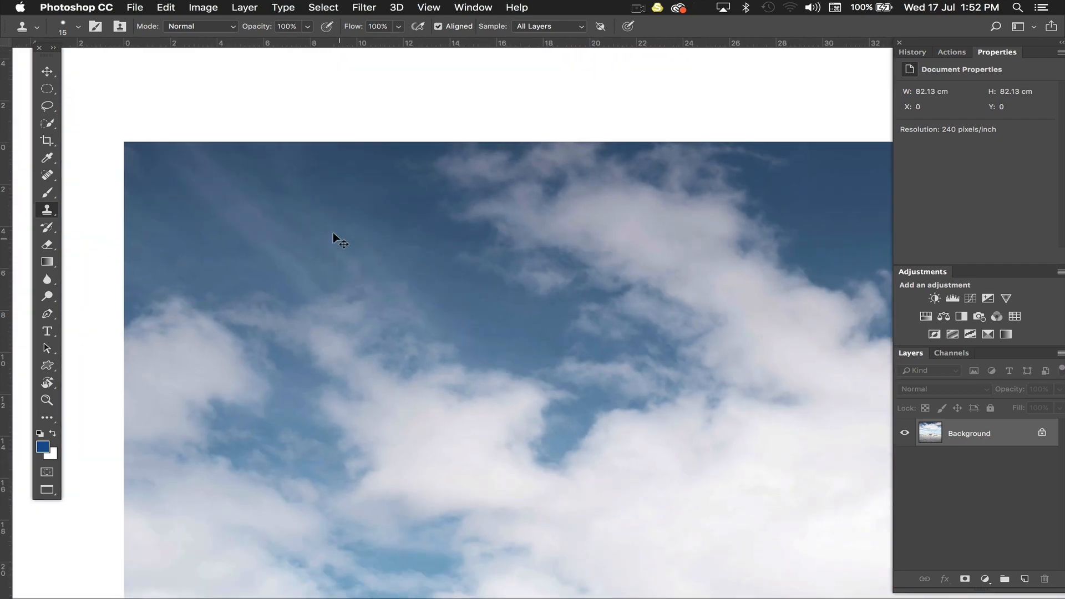
scroll(333, 232, down, 6)
scroll(333, 232, right, 7)
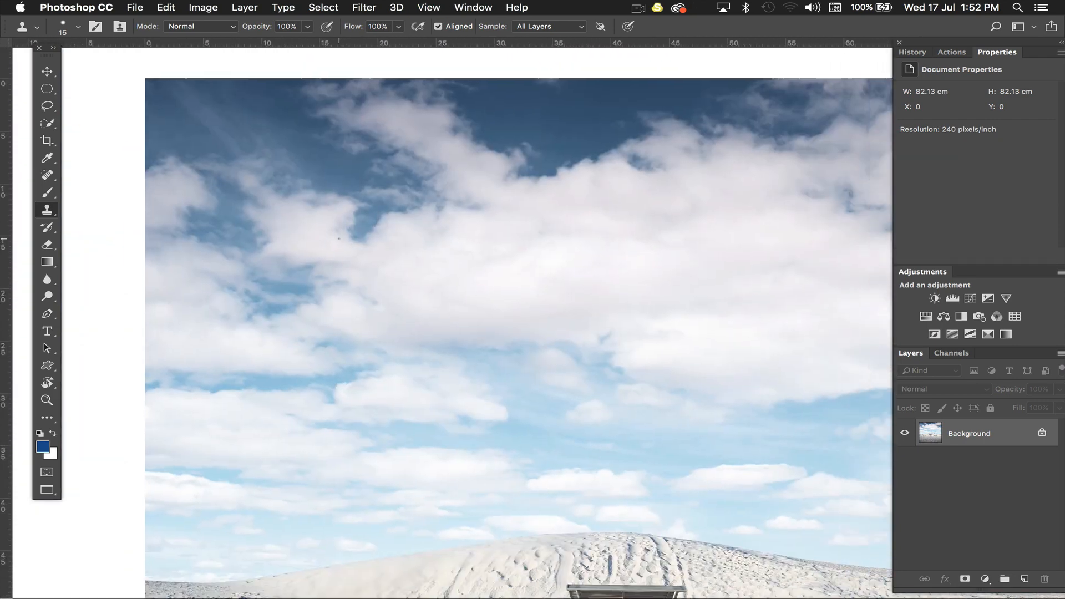
- Add a Levels adjustment layer in Multiply blend mode and set its midtone value to 0.71
click(953, 299)
click(947, 389)
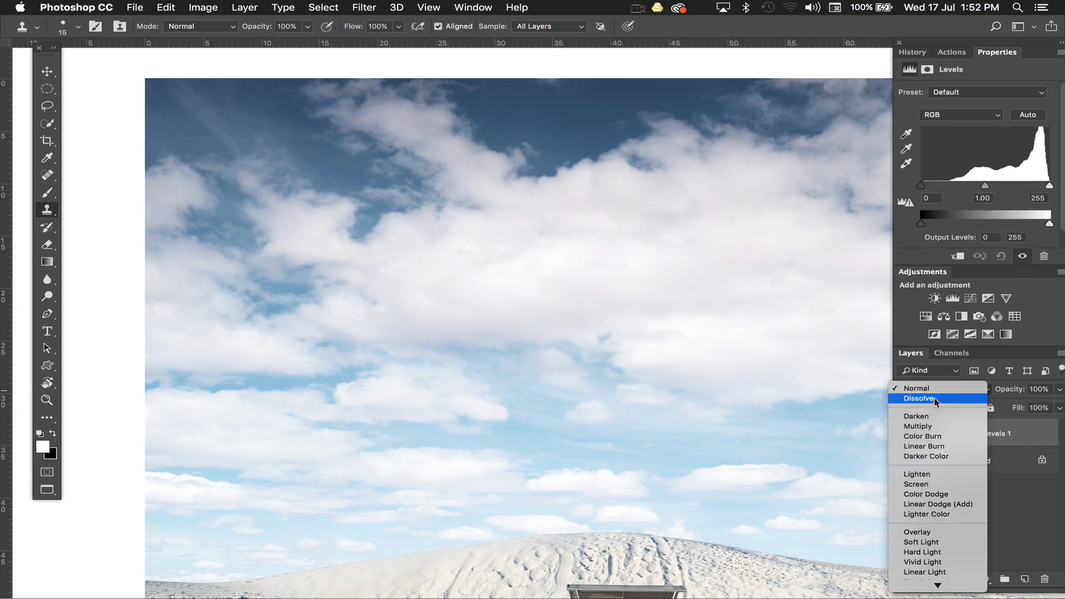
click(922, 426)
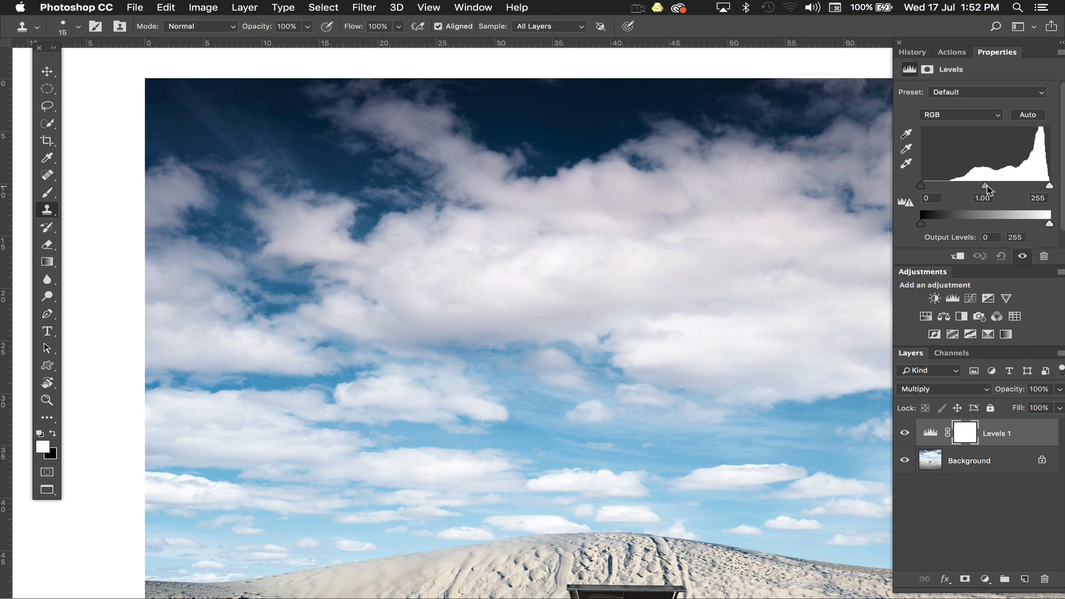
drag(985, 185, 999, 186)
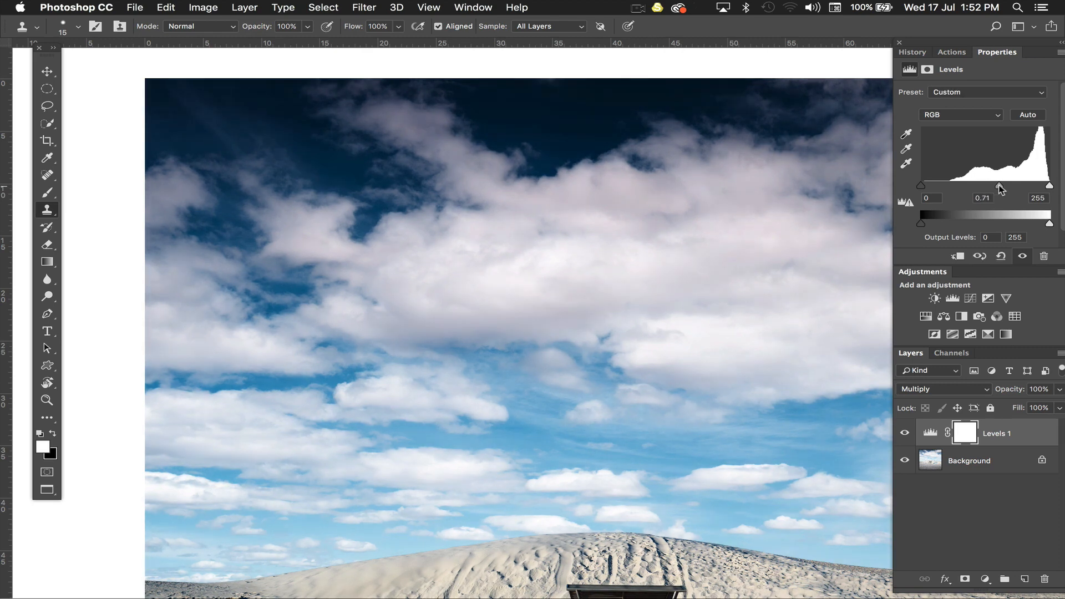
- Select the Background layer, activate the Spot Healing Brush and inspect the darkened sky along the photo's left side for blemishes
click(990, 463)
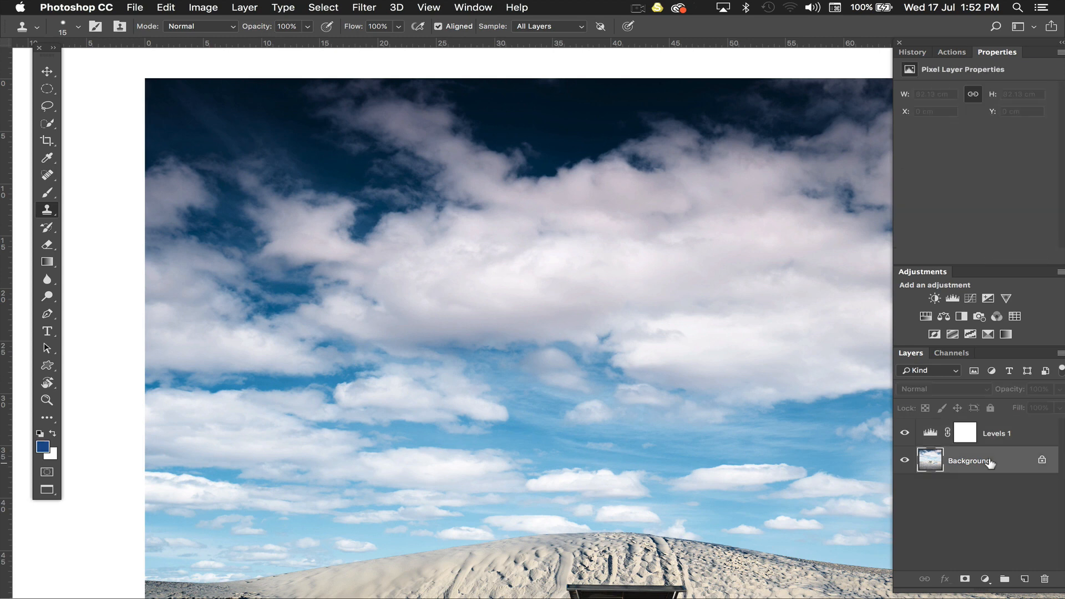
key(j)
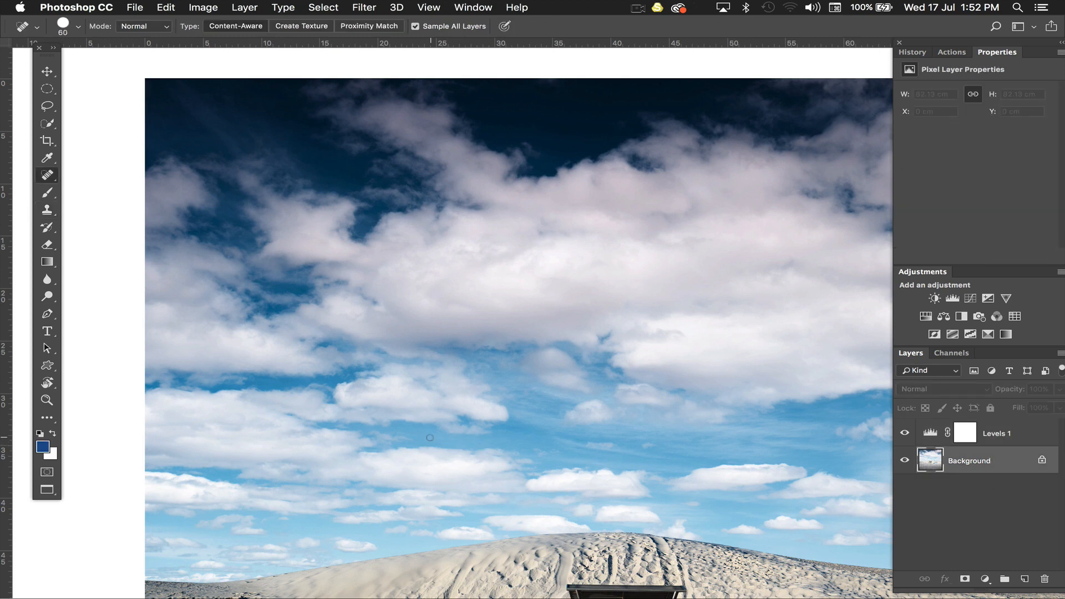
key(super+plus)
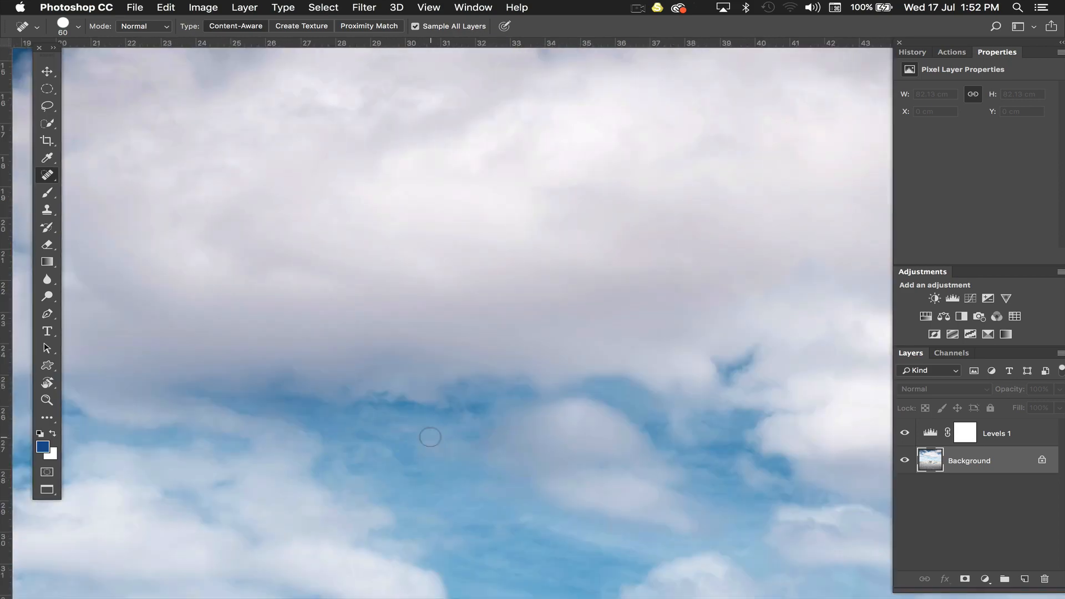
scroll(430, 437, down, 10)
scroll(430, 437, left, 10)
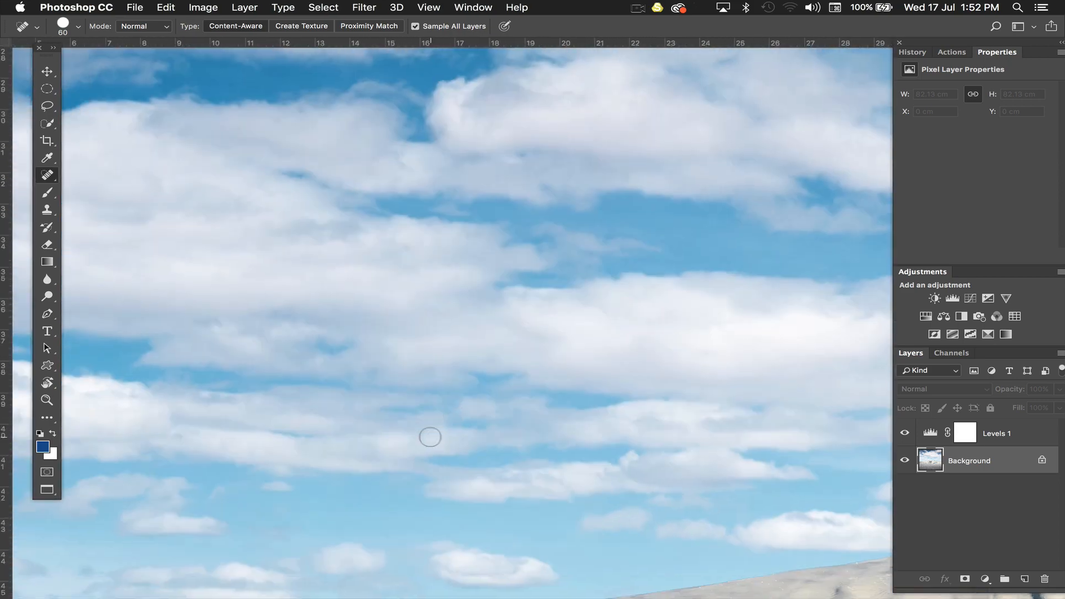
scroll(429, 437, left, 4)
scroll(430, 437, up, 8)
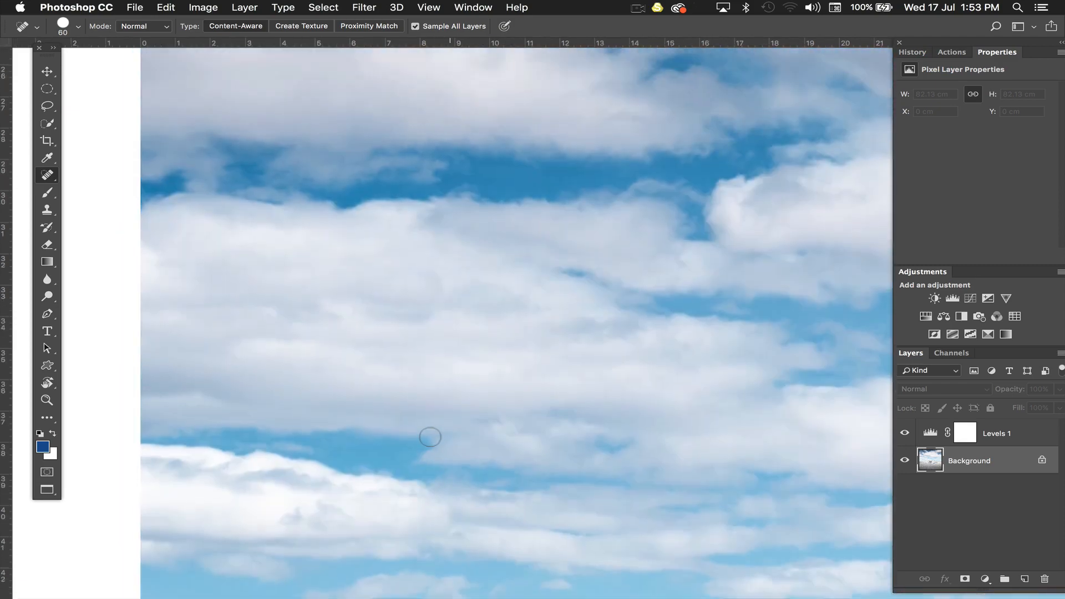
scroll(430, 437, up, 15)
scroll(430, 437, right, 1)
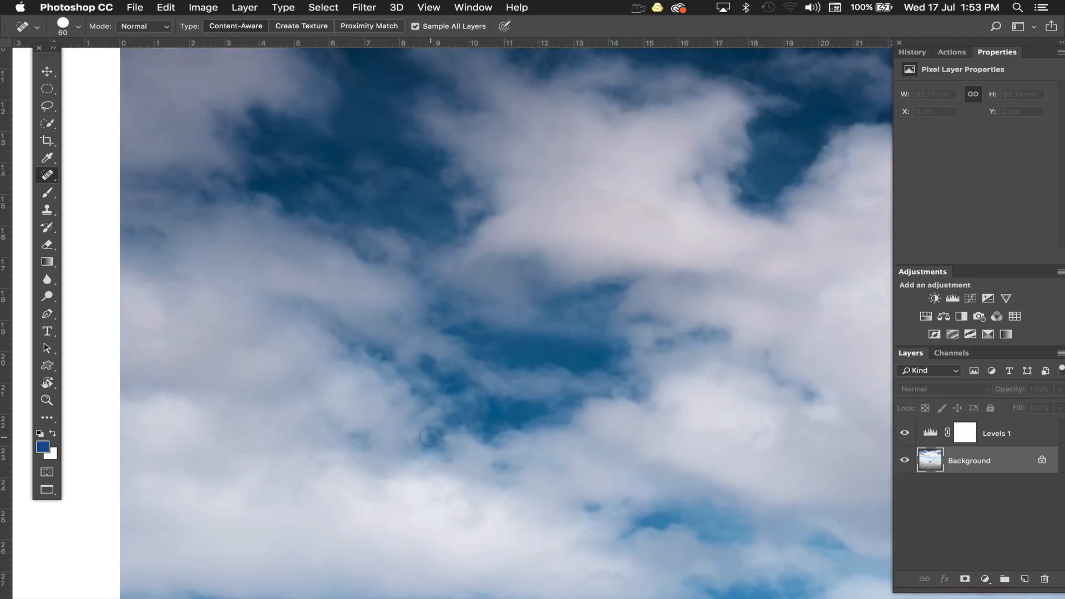
scroll(430, 437, up, 10)
scroll(430, 437, right, 1)
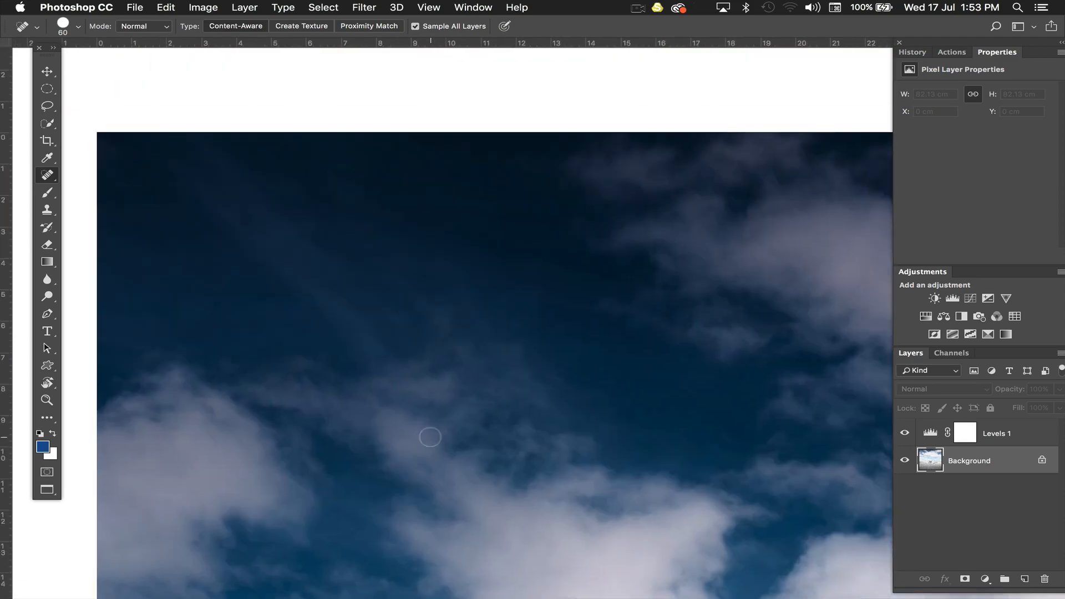
- Switch to full-screen view with panels and rulers hidden, and inspect the sky along the photo's upper edge through to its right corner
key(Tab)
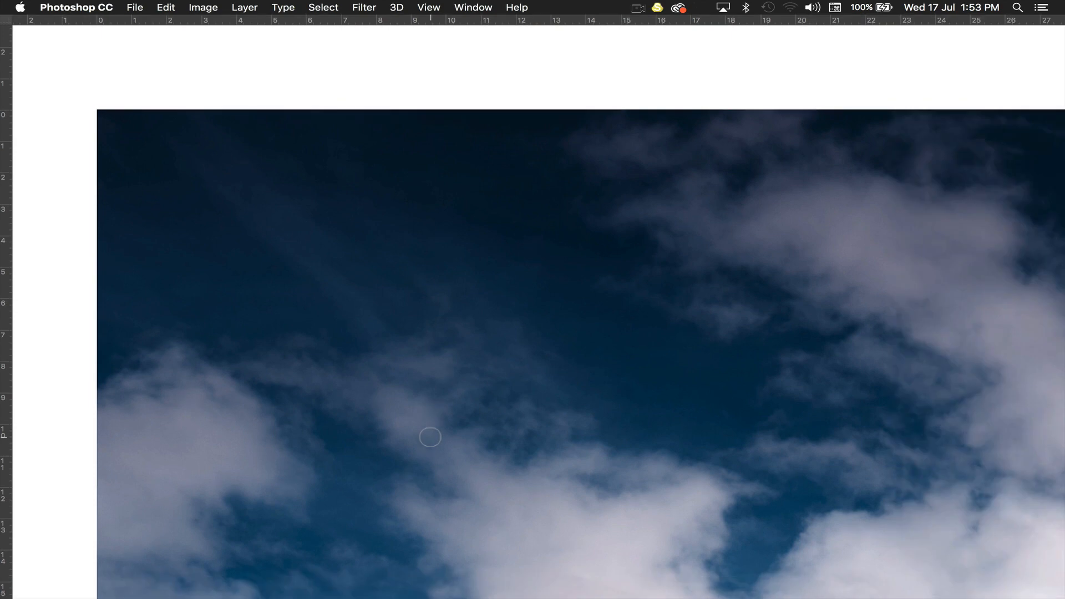
key(f)
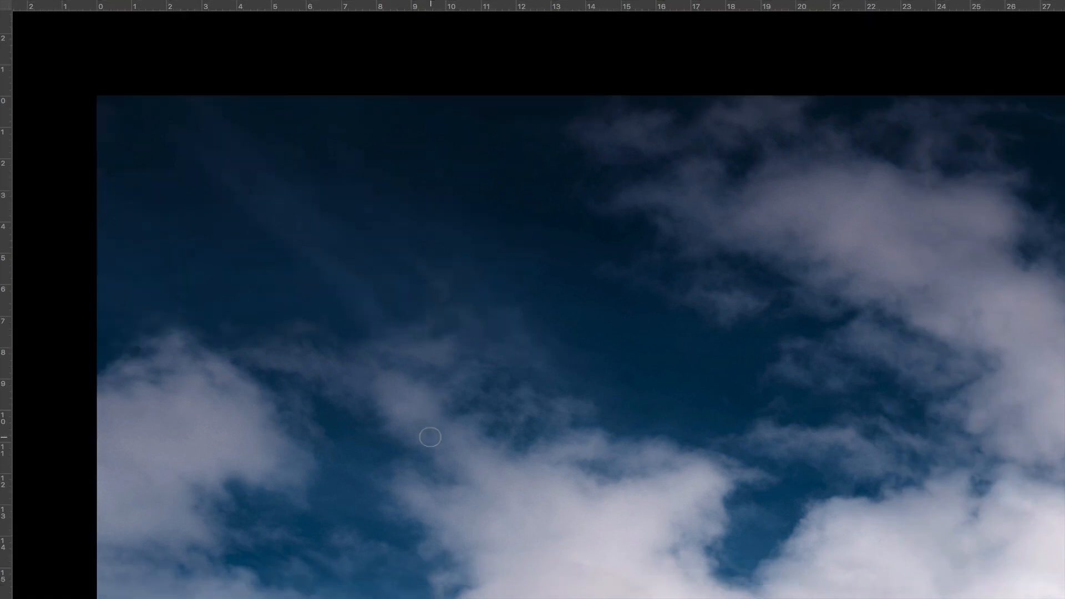
key(ctrl+r)
scroll(430, 437, right, 10)
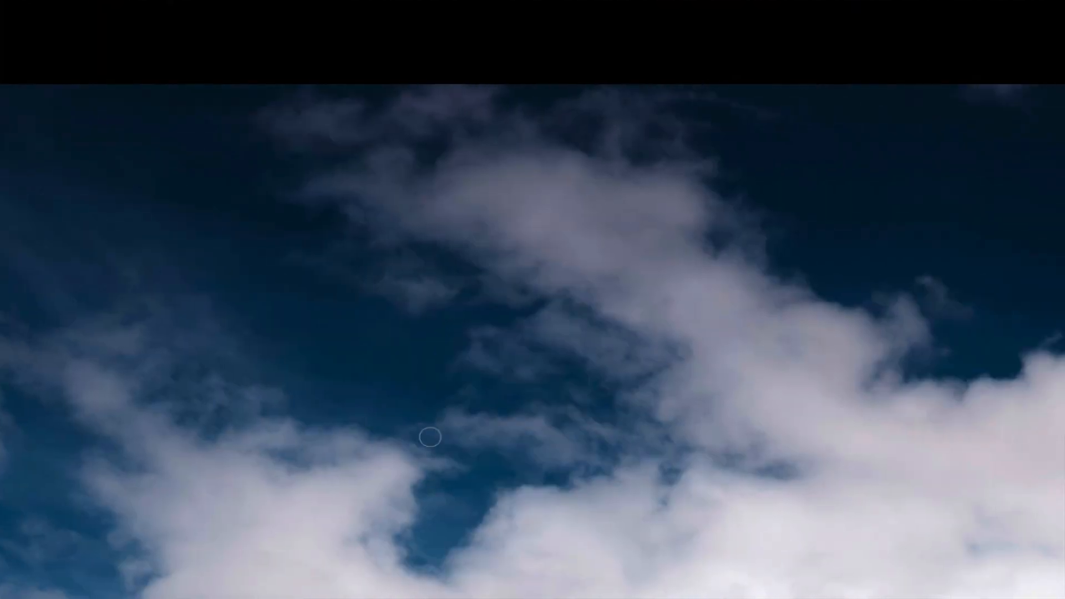
scroll(385, 393, right, 1)
scroll(385, 394, right, 20)
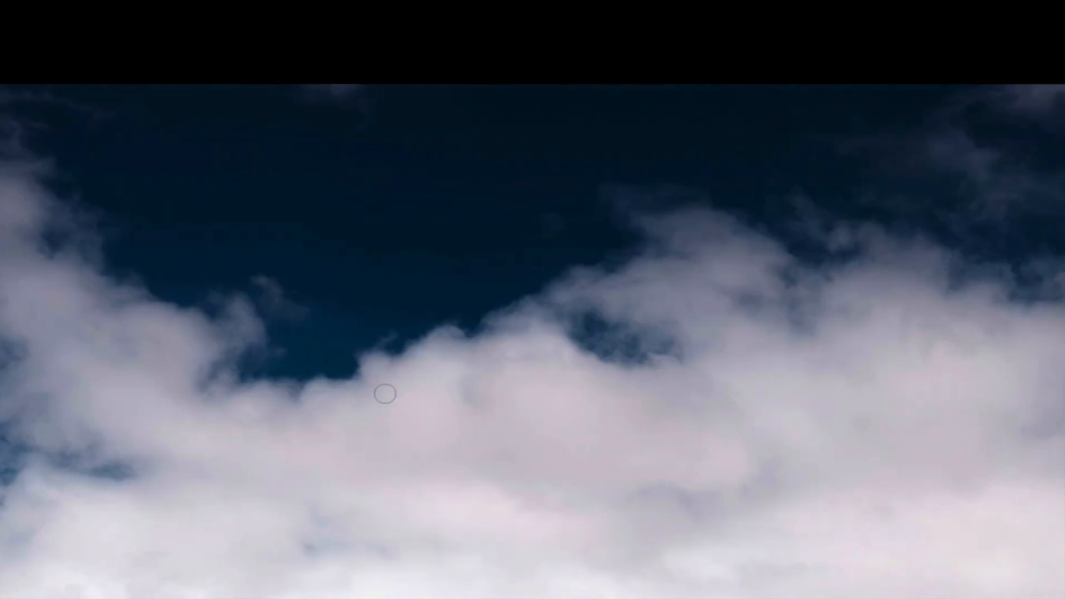
scroll(385, 394, right, 9)
scroll(385, 394, down, 1)
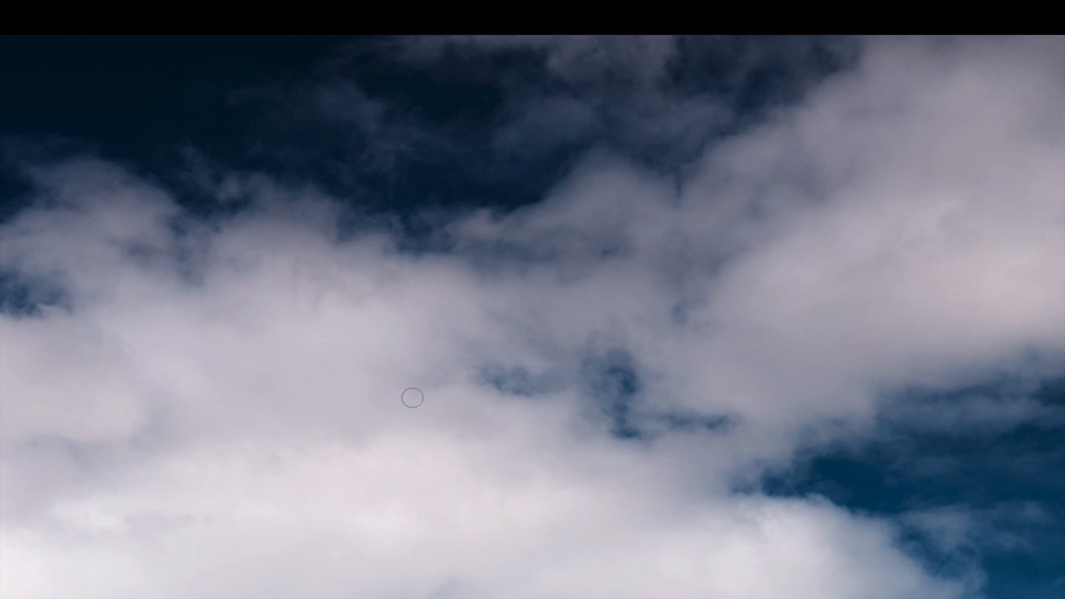
scroll(412, 397, right, 14)
scroll(412, 398, right, 3)
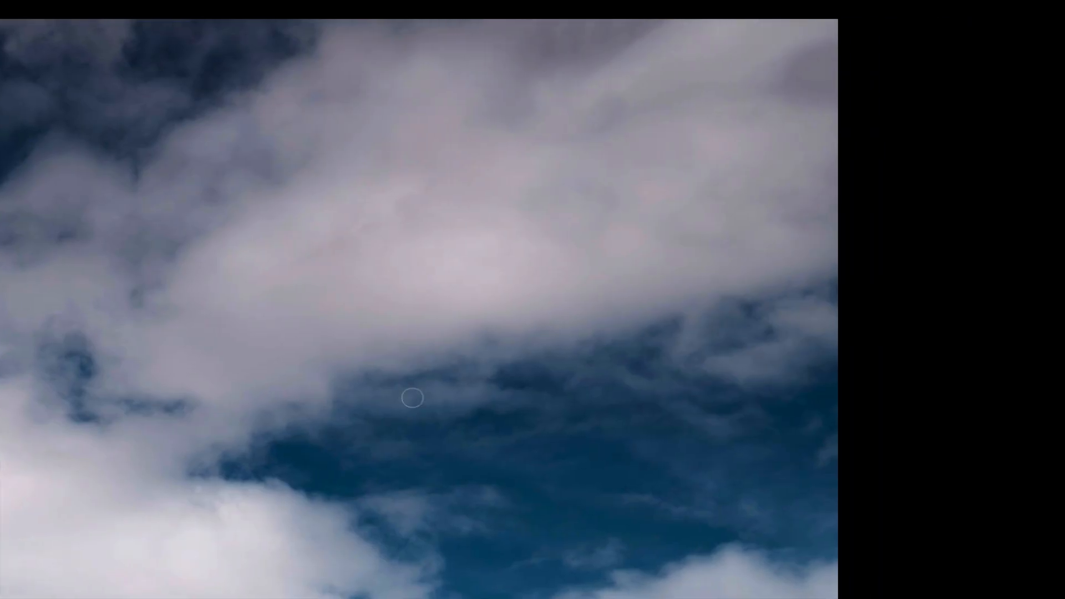
scroll(412, 398, down, 2)
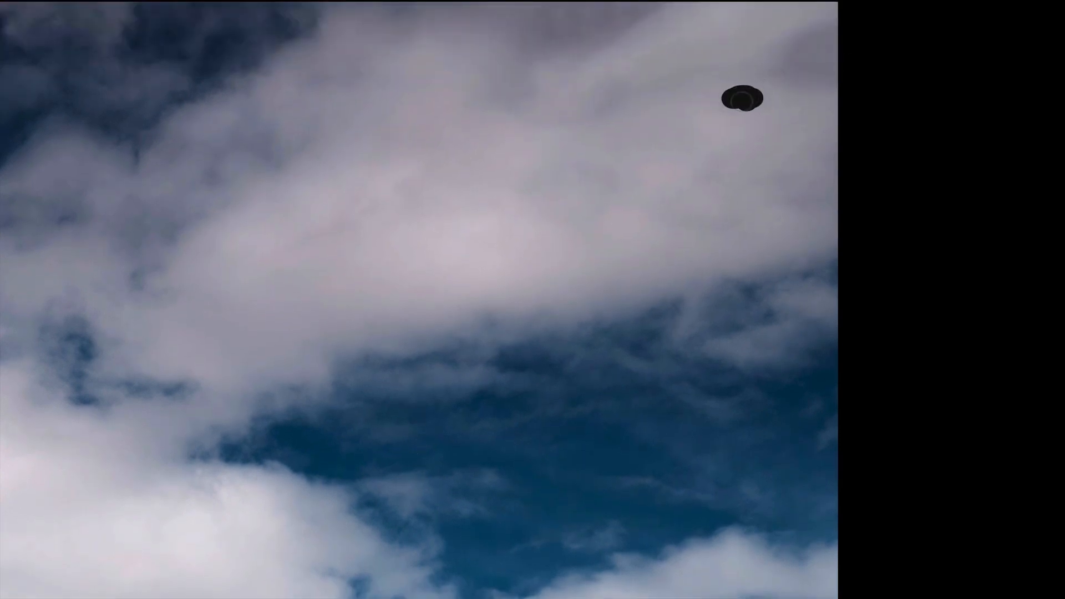
- Inspect the darkened sky from the photo's right side down to the dune and back up through the central clouds for blemishes
scroll(532, 201, down, 8)
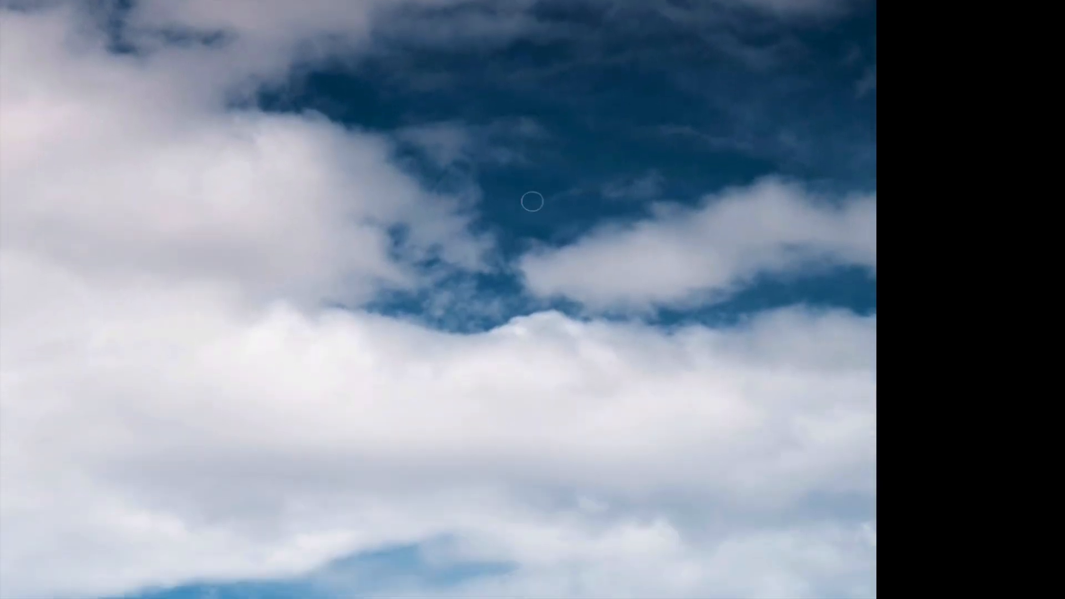
scroll(533, 201, down, 10)
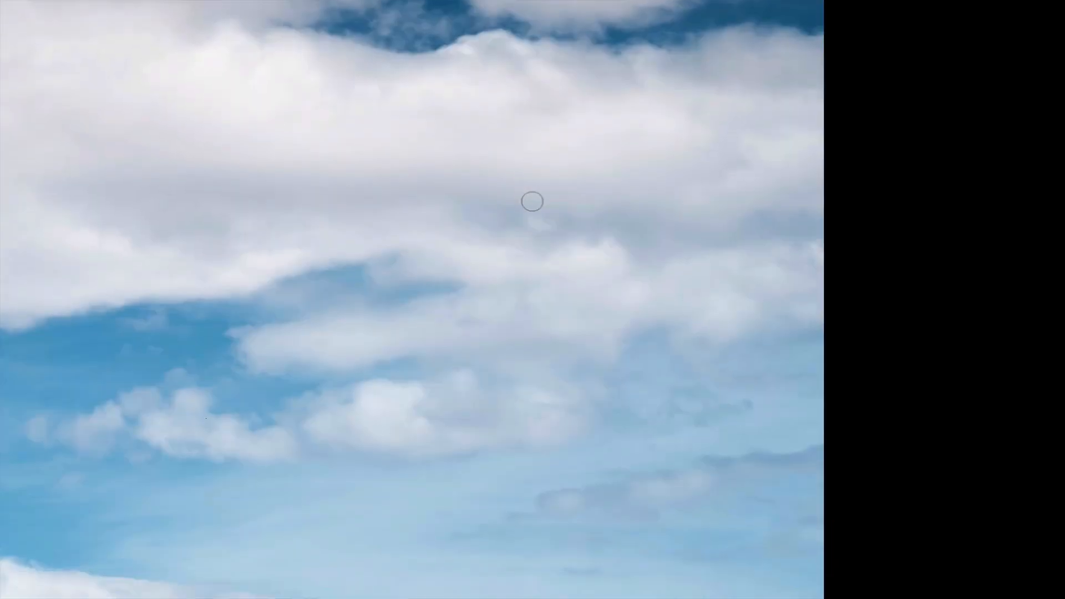
scroll(533, 201, down, 8)
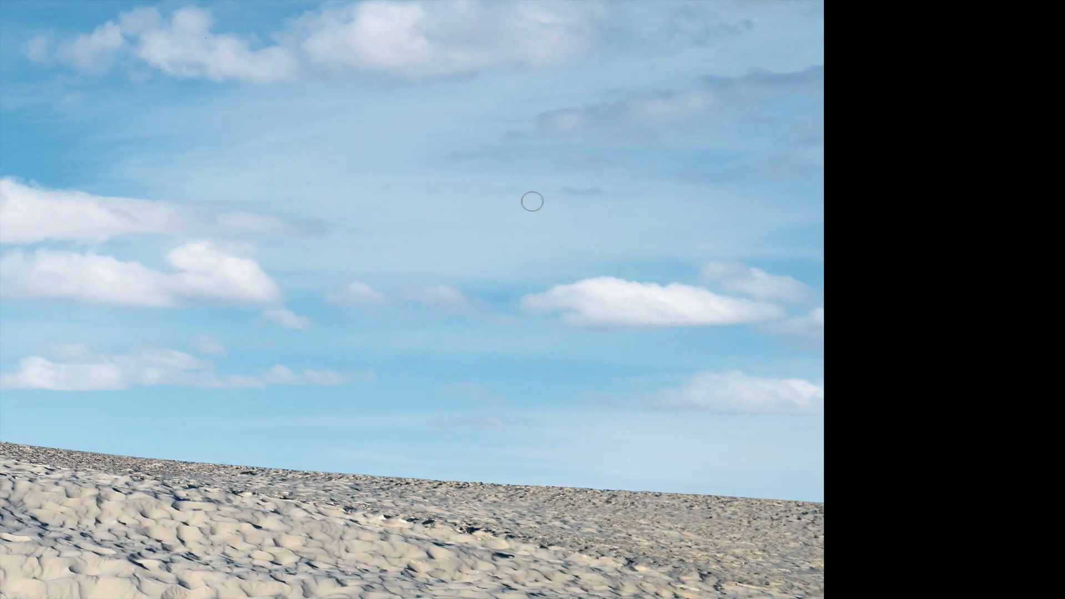
scroll(532, 201, left, 8)
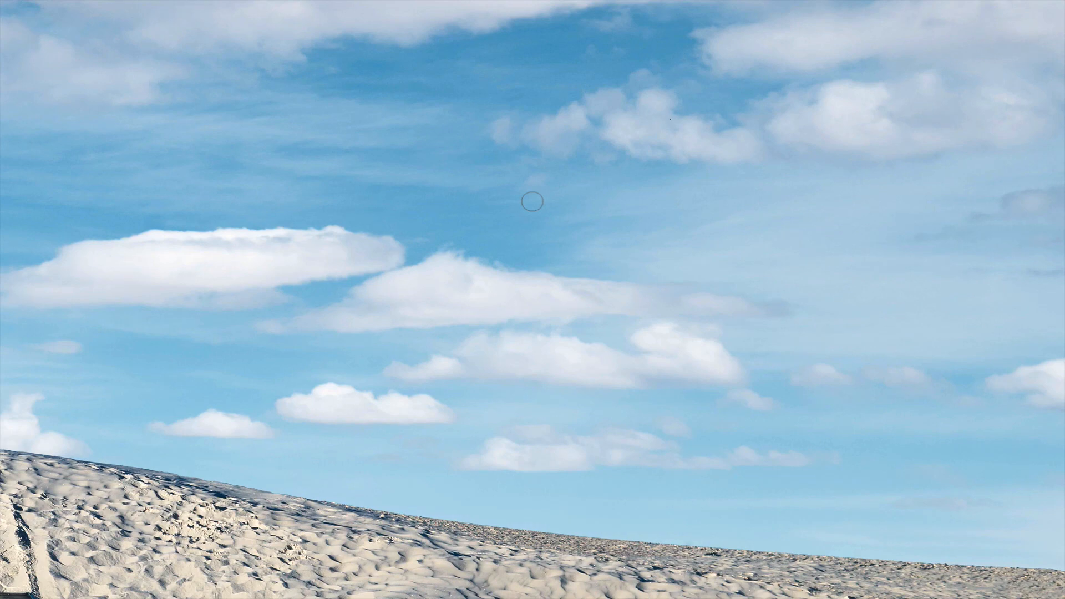
scroll(533, 201, left, 4)
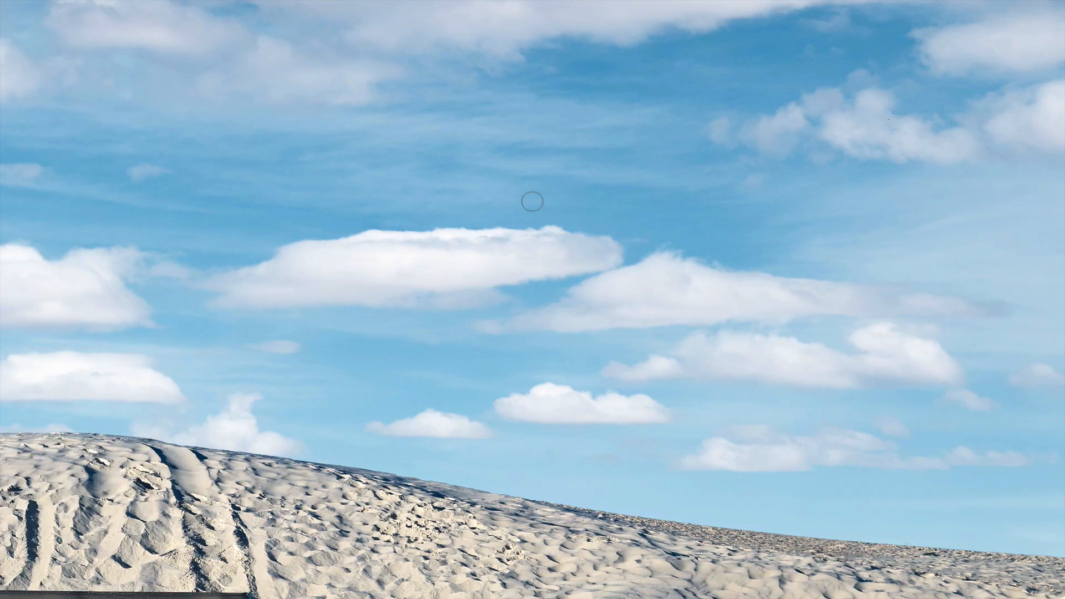
scroll(494, 264, up, 6)
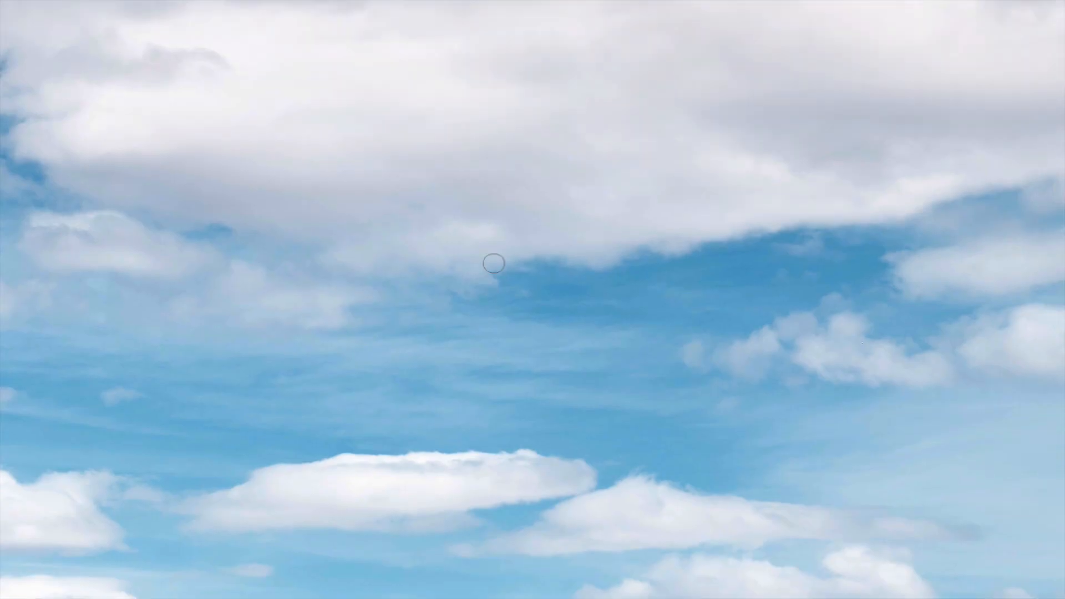
scroll(494, 264, up, 4)
scroll(494, 264, up, 6)
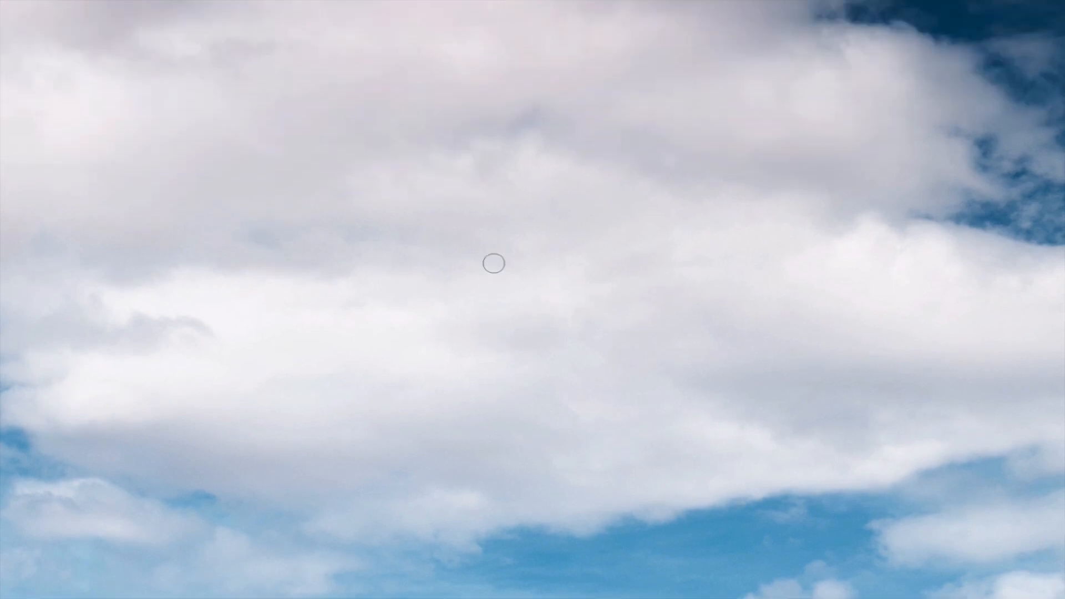
scroll(493, 264, left, 8)
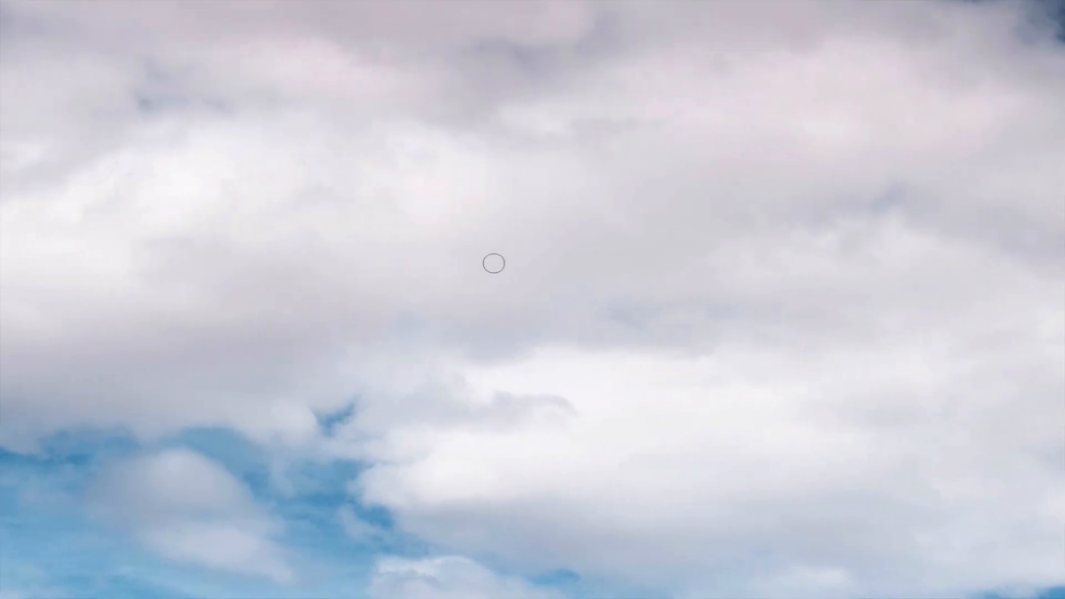
- Inspect the darkened lower sky above the dune's crest and across to the photo's left side for blemishes
scroll(494, 263, down, 5)
scroll(494, 264, down, 2)
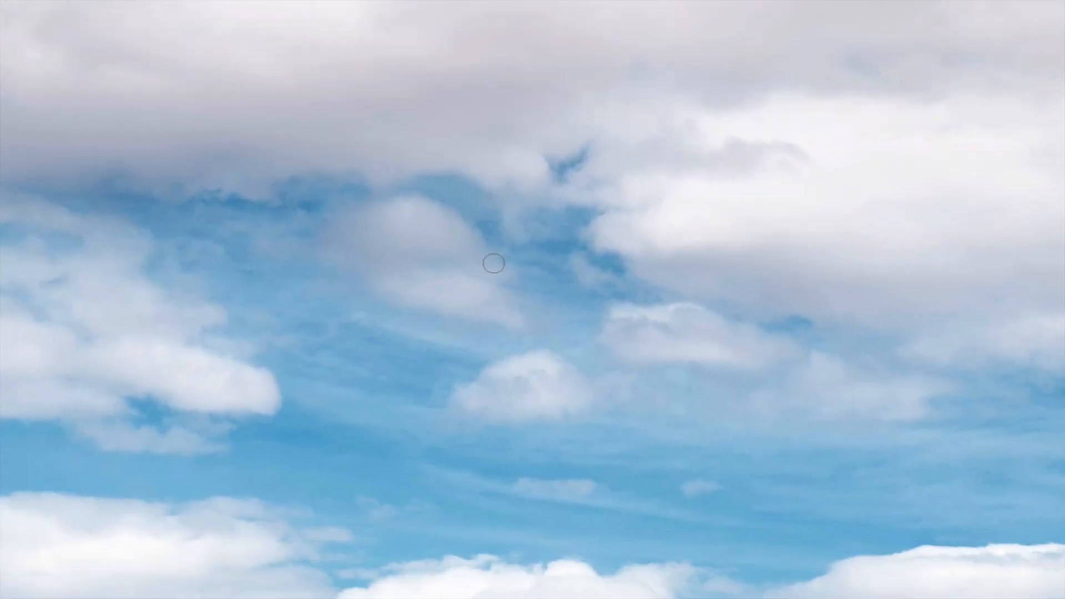
scroll(494, 263, down, 7)
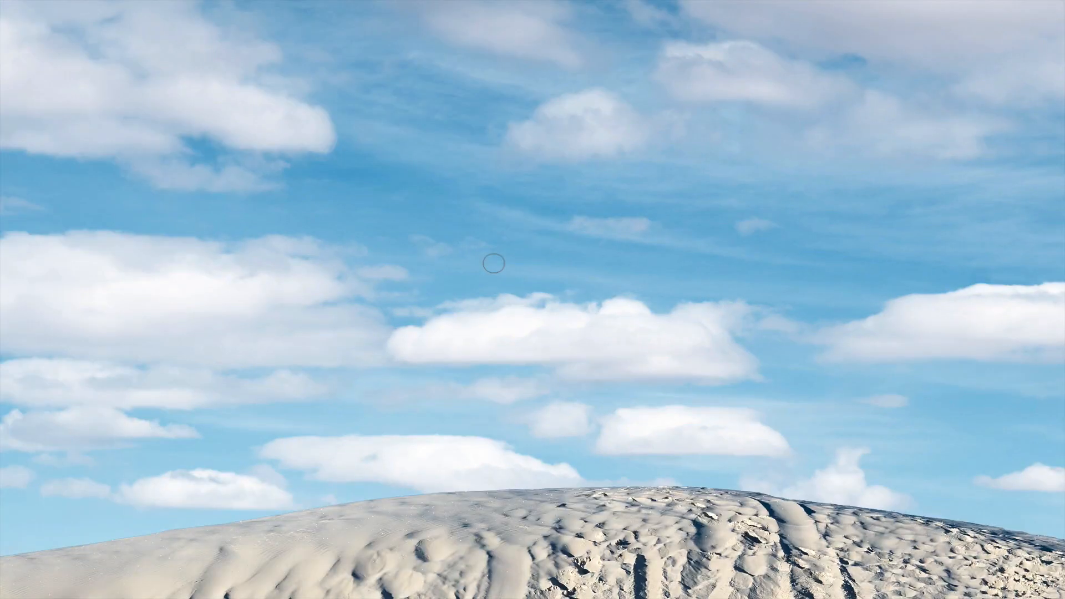
scroll(494, 263, left, 4)
scroll(494, 263, left, 2)
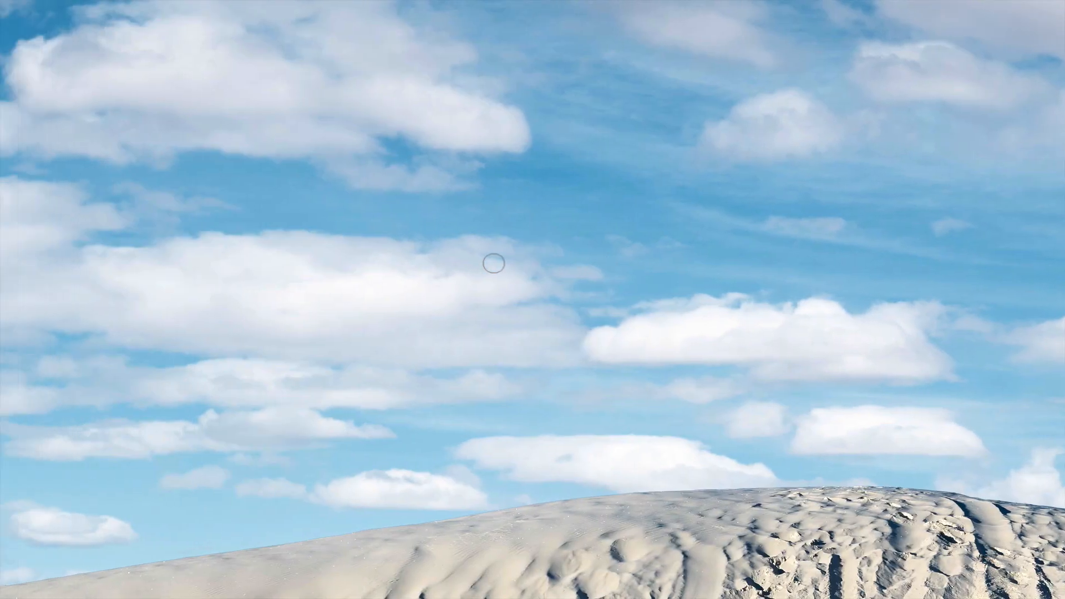
scroll(494, 263, left, 3)
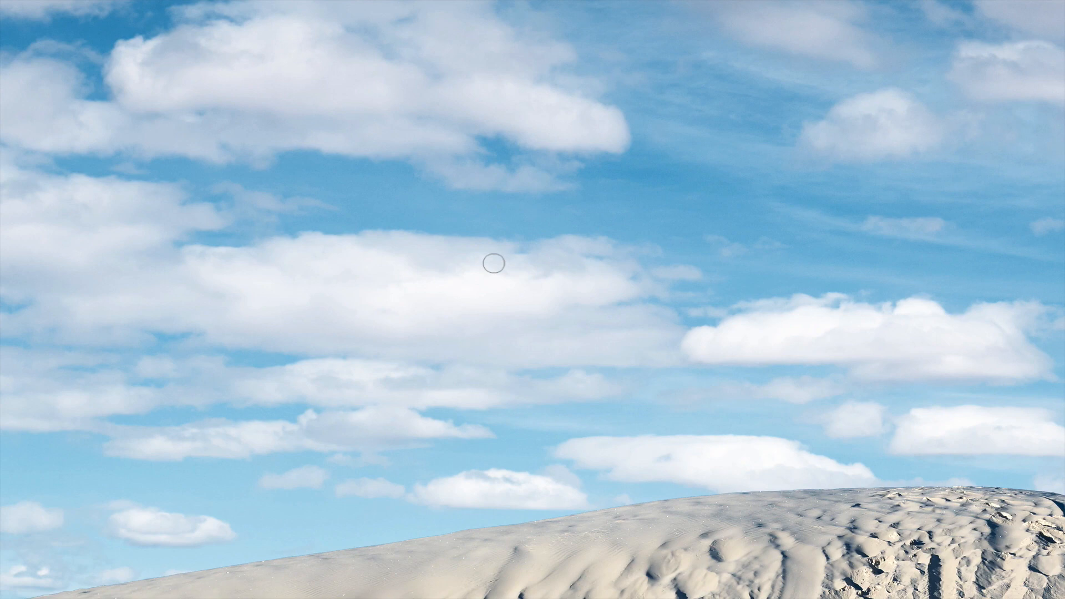
scroll(494, 263, left, 8)
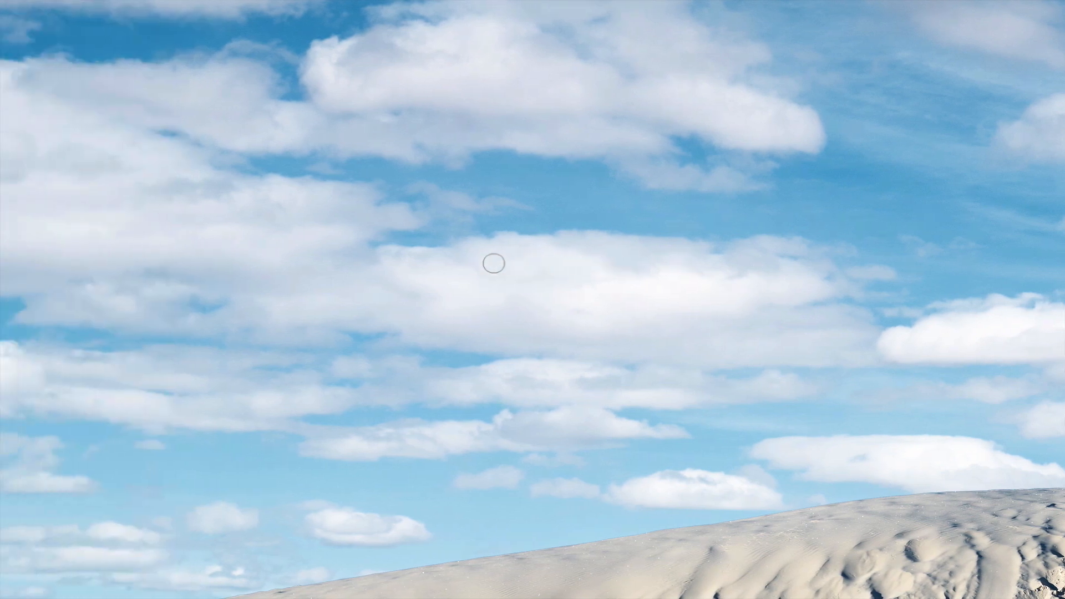
scroll(494, 263, up, 3)
scroll(494, 264, right, 5)
scroll(493, 264, up, 2)
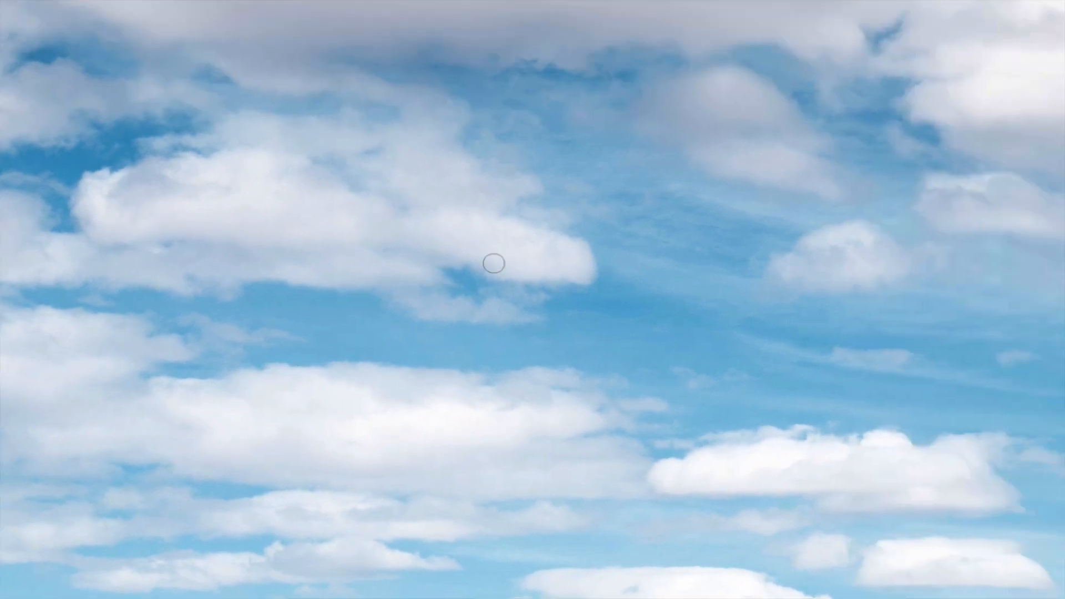
- Bring back the panels, delete the Levels 1 adjustment layer and fit the whole photo in view
key(Tab)
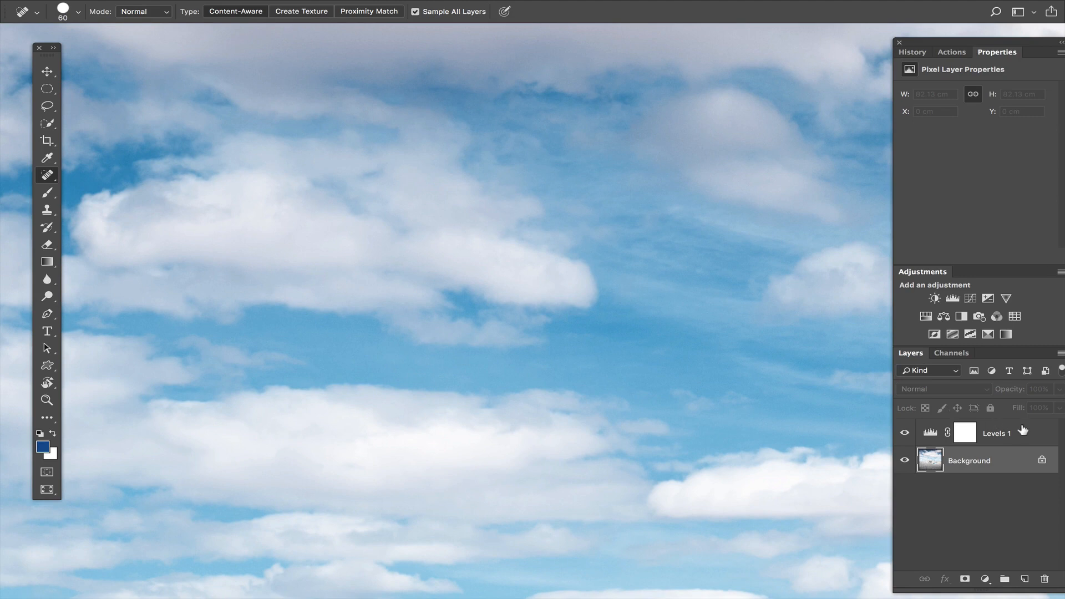
click(1023, 430)
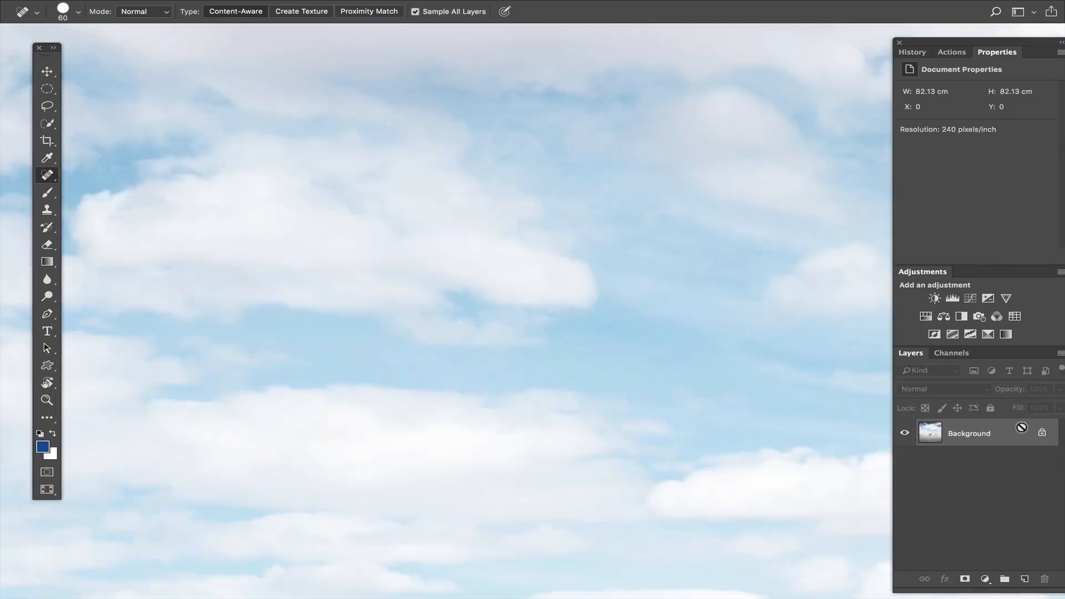
key(ctrl+0)
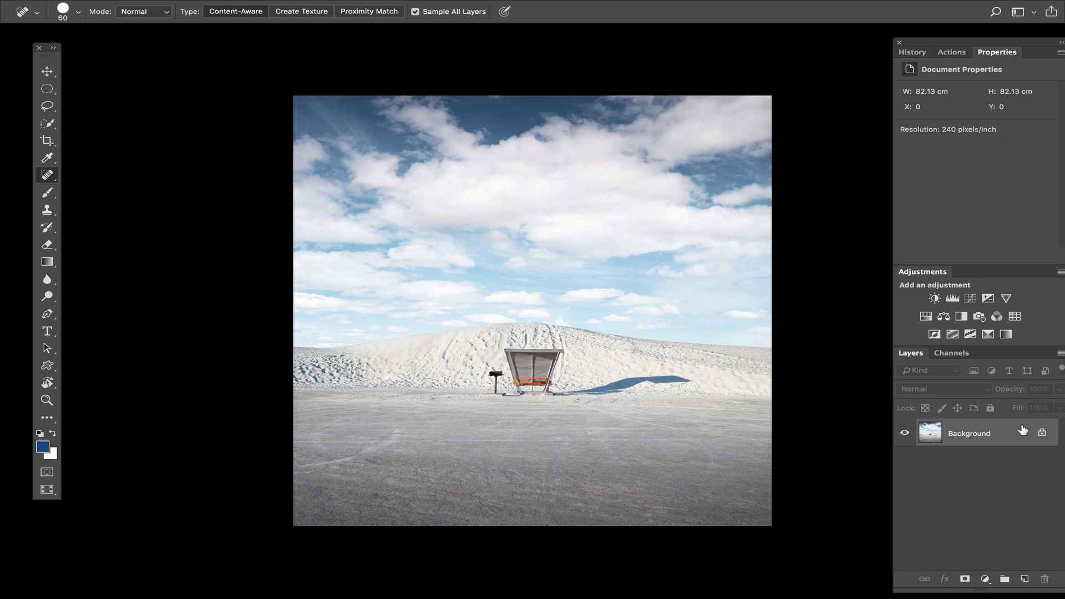
- Add a white border by extending the canvas 9 cm in width and height relative to its current size, anchored at the centre
key(super+alt+c)
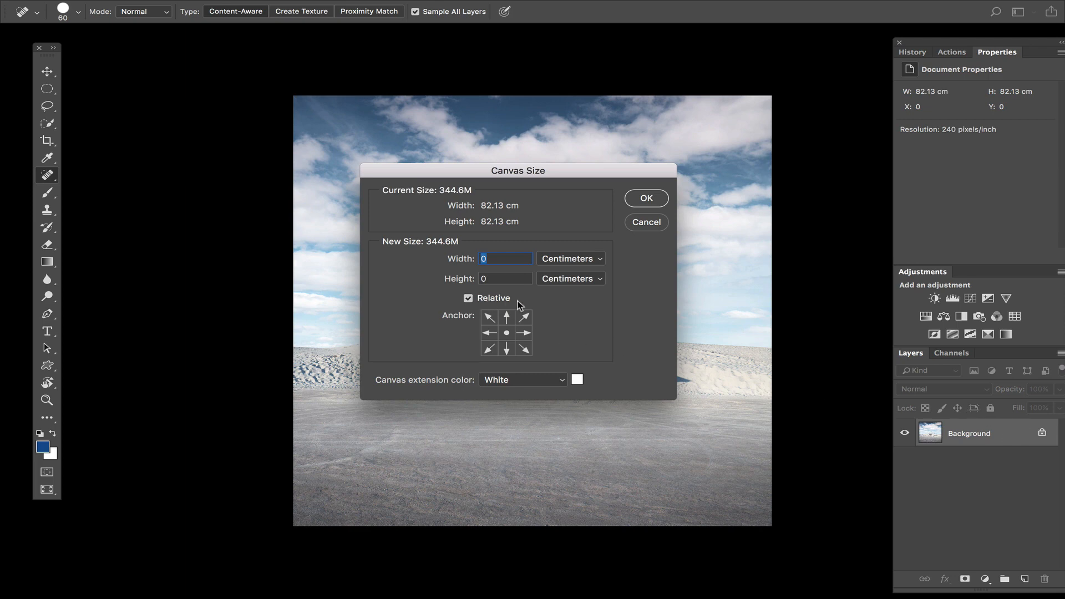
text(9)
key(Tab)
text(9)
click(644, 201)
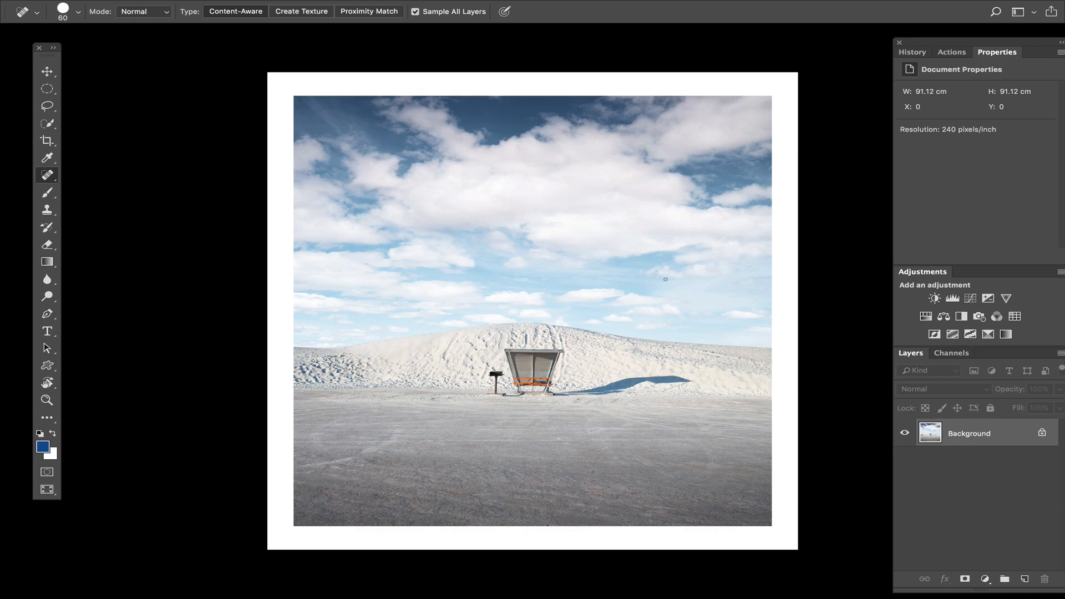
- Review the bordered photo with panels hidden in full-screen mode with menu bar on a white surround, ending with the Move tool active
key(Tab)
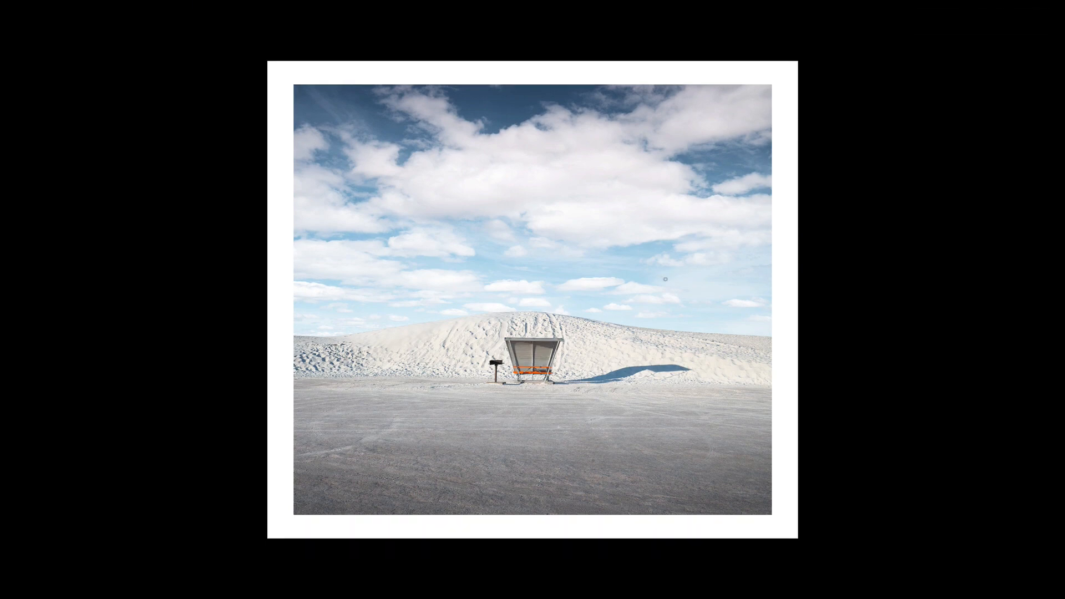
key(f)
key(f)
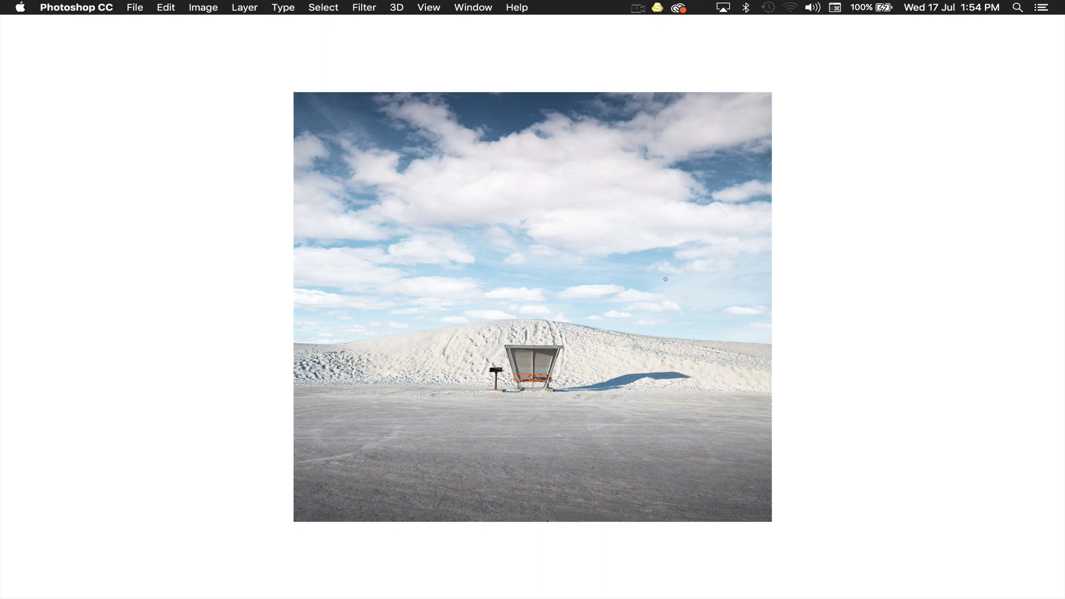
key(c)
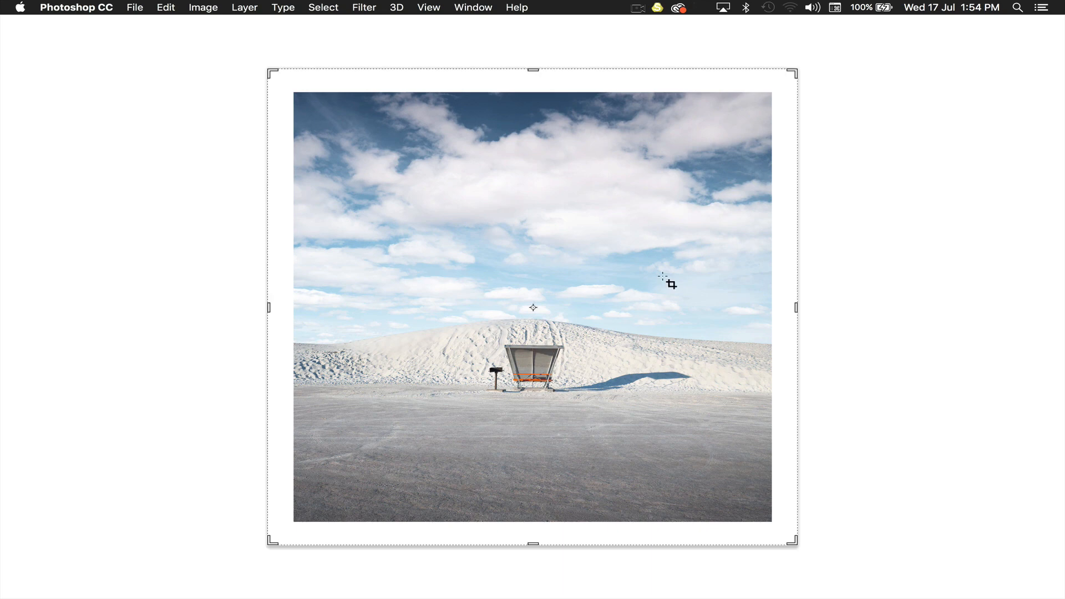
key(v)
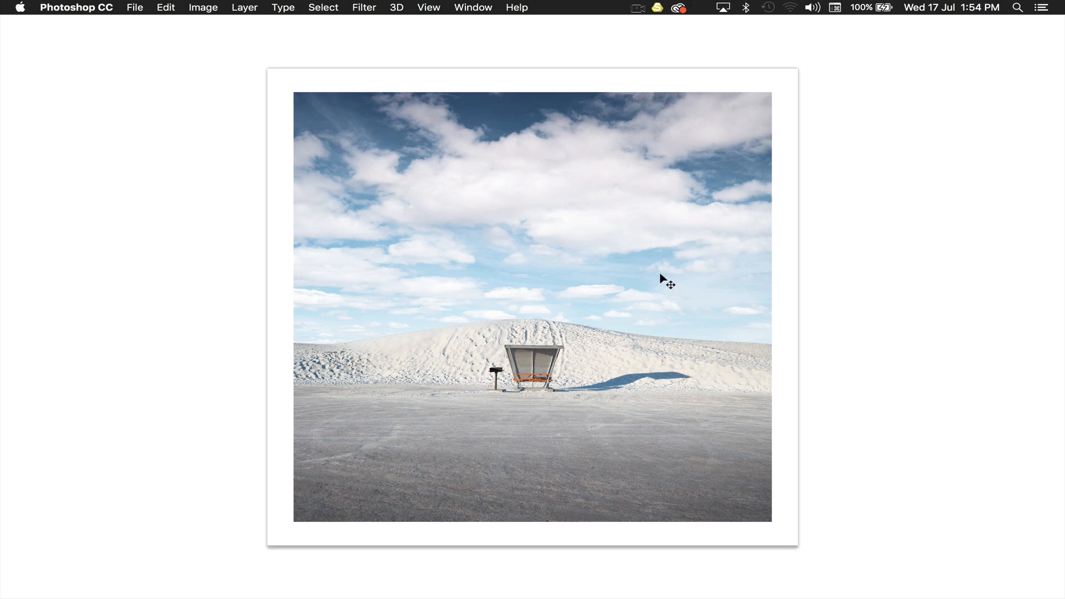